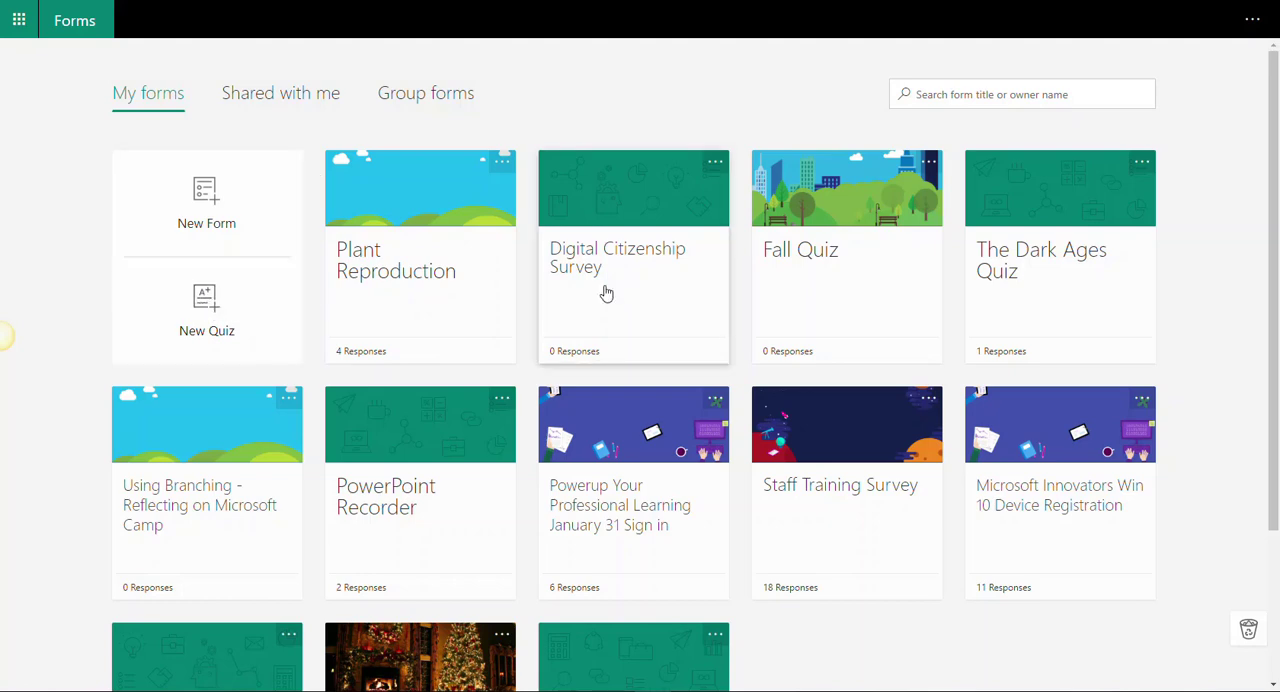
Step: Create a new quiz and title it "Plant Reproduction Quiz"
left_click(188, 302)
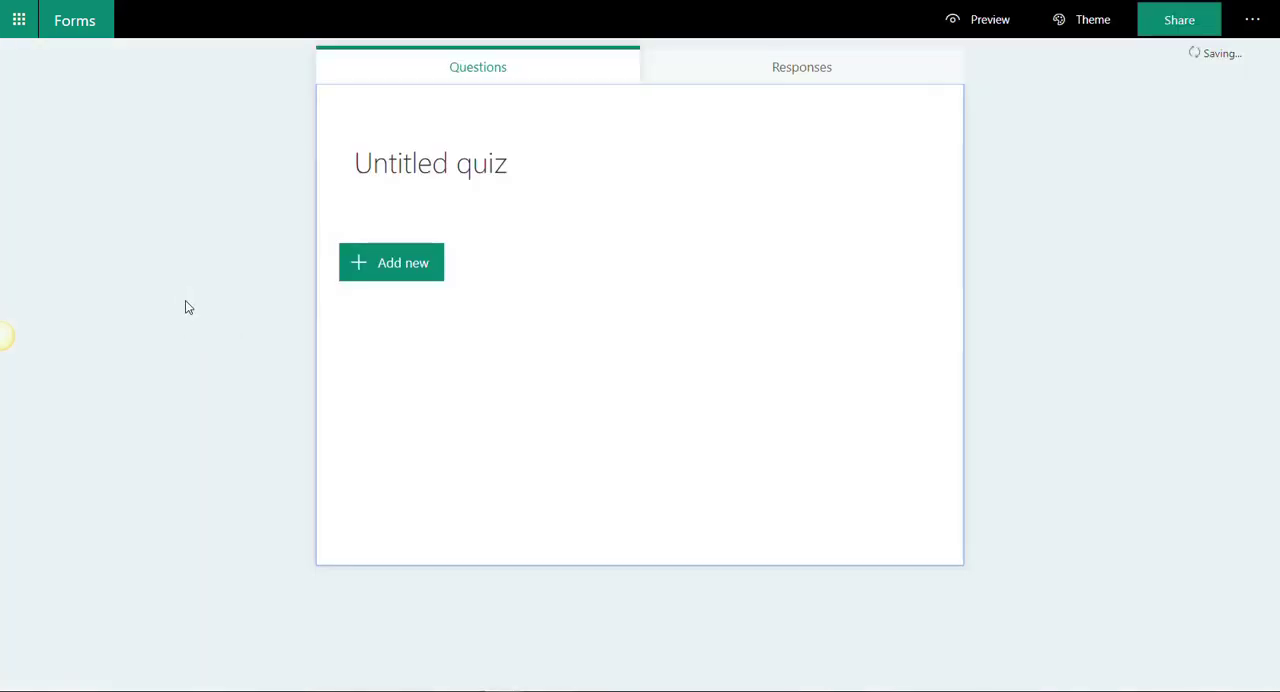
left_click(500, 174)
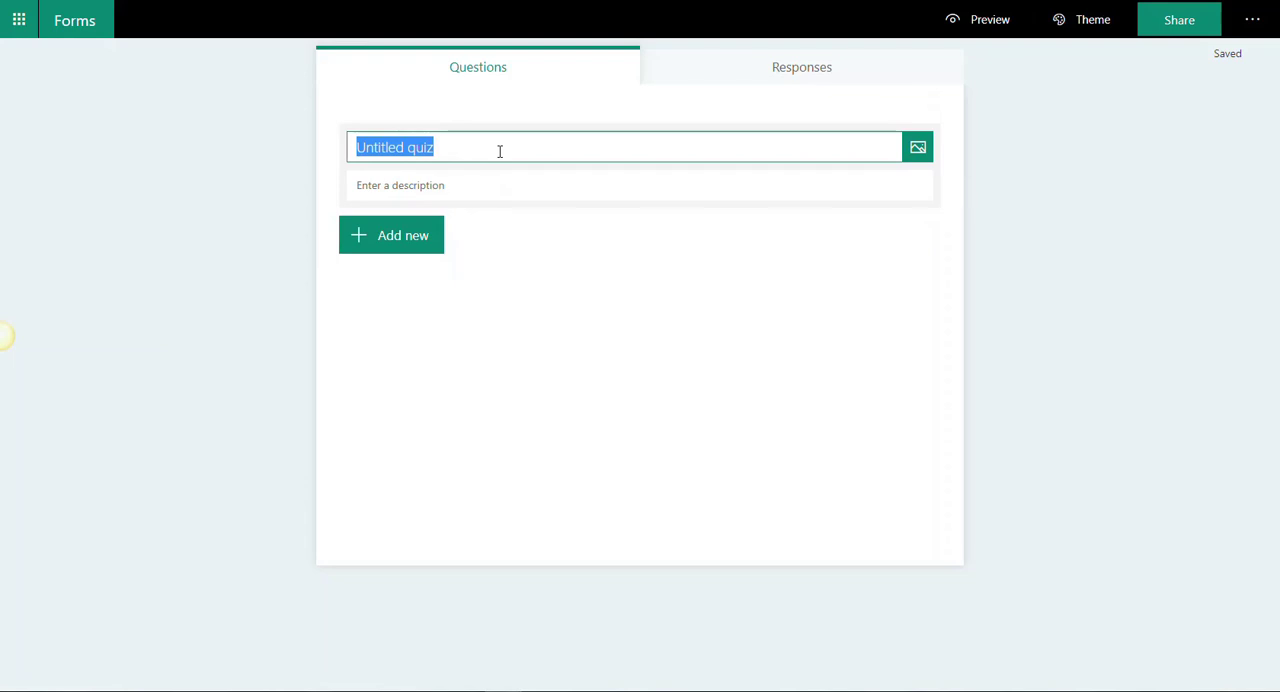
type("Plan")
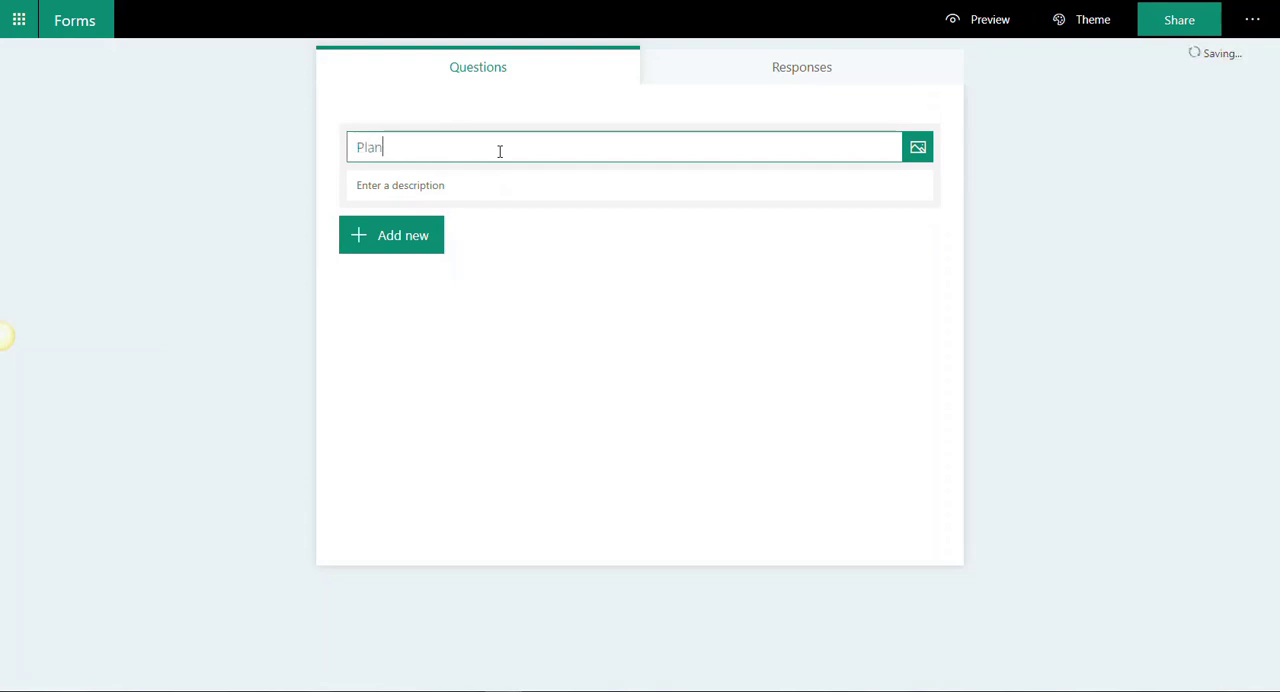
type("t Reproduction Quiz")
left_click(486, 176)
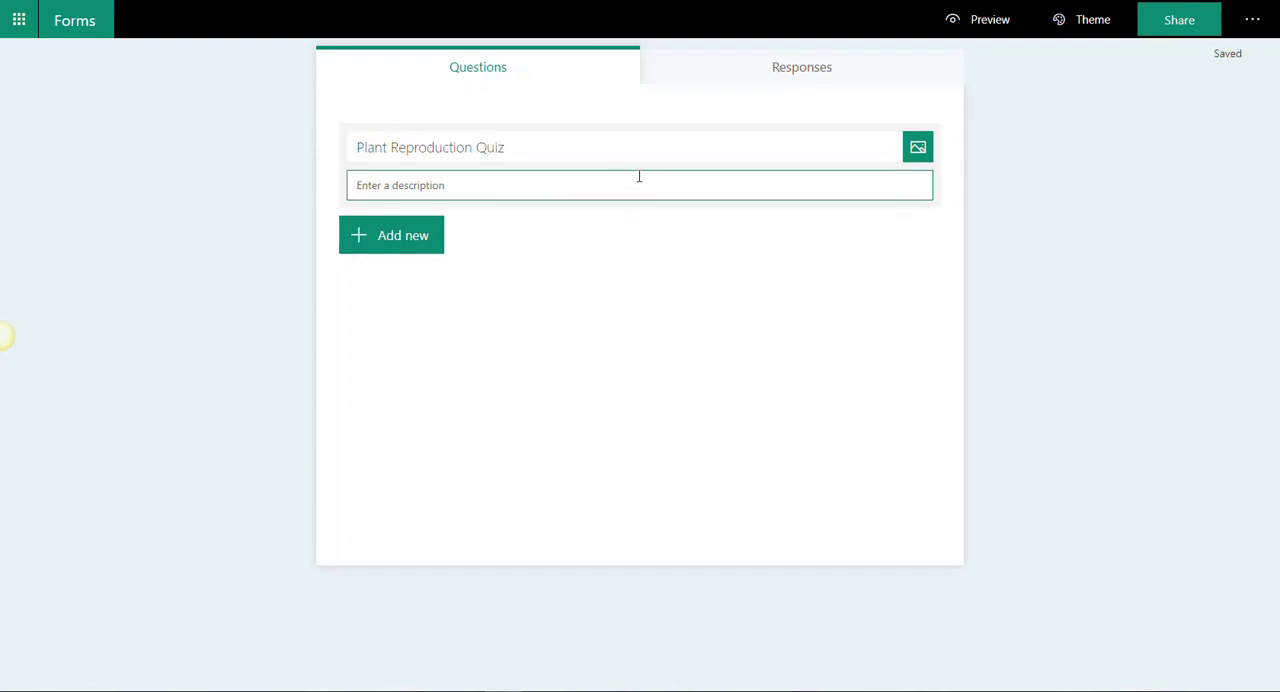
Step: Search Bing images for "Plant reproduction" to find a picture for the quiz title
left_click(918, 149)
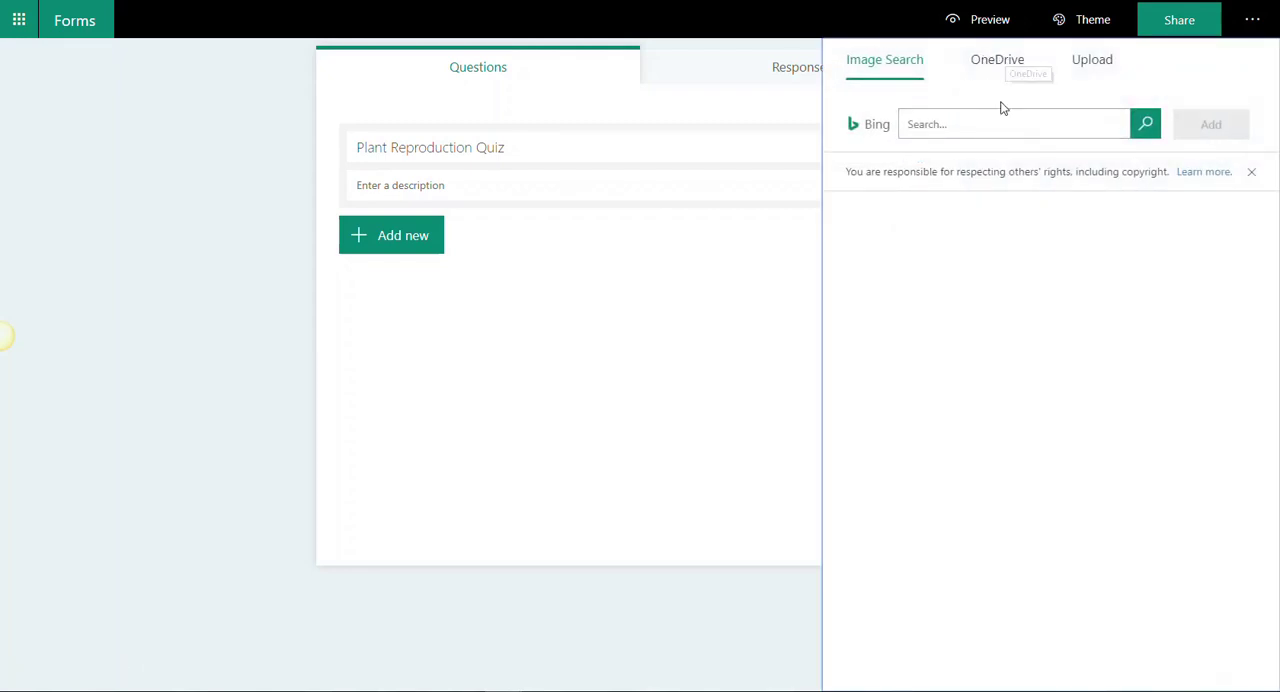
left_click(968, 124)
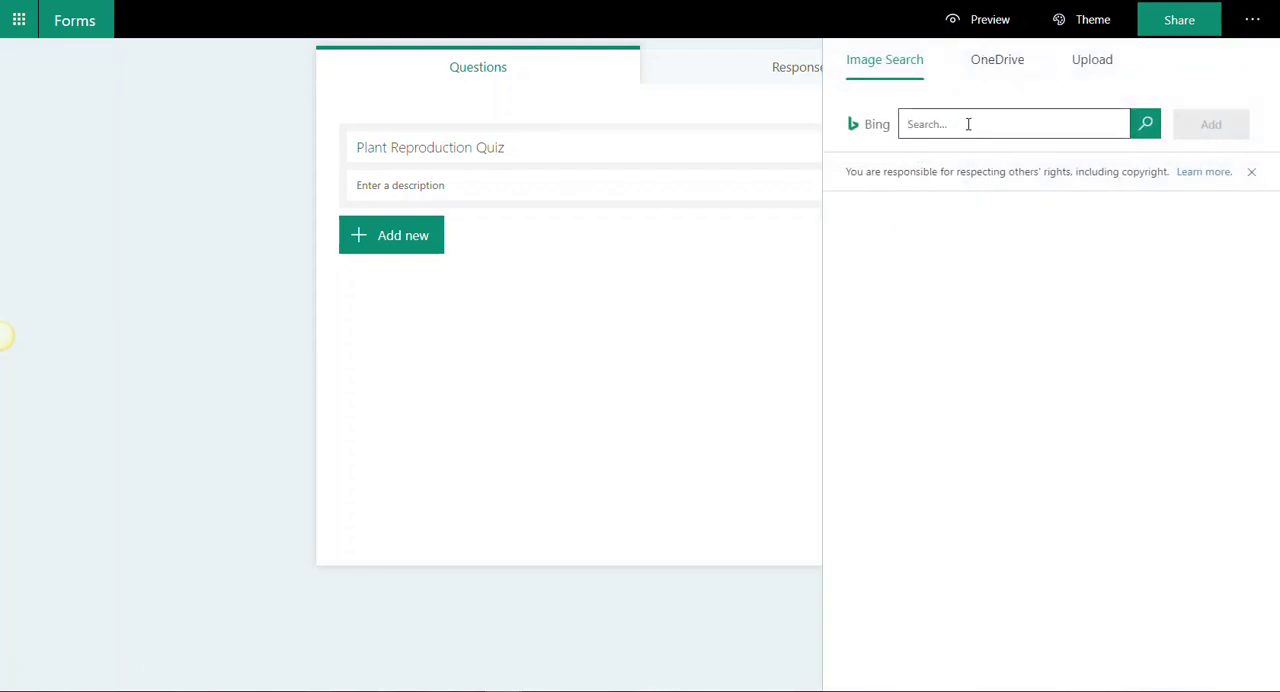
type("Plant ")
type("imag")
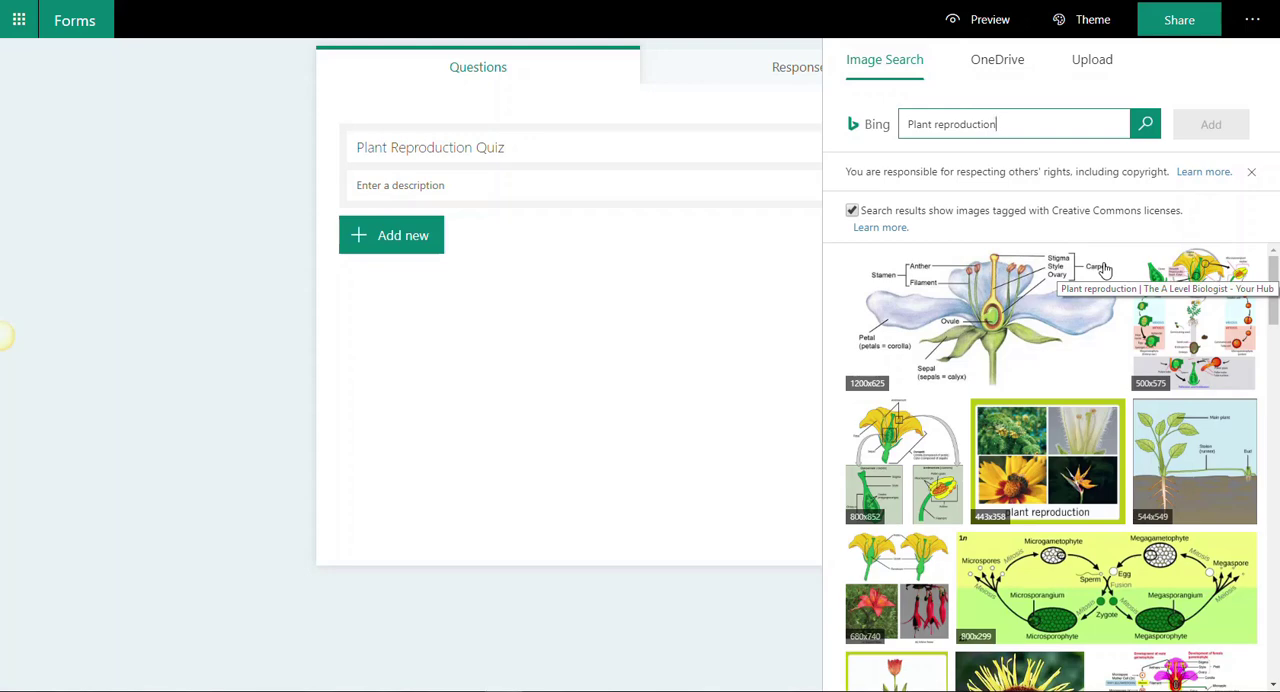
left_click(1016, 65)
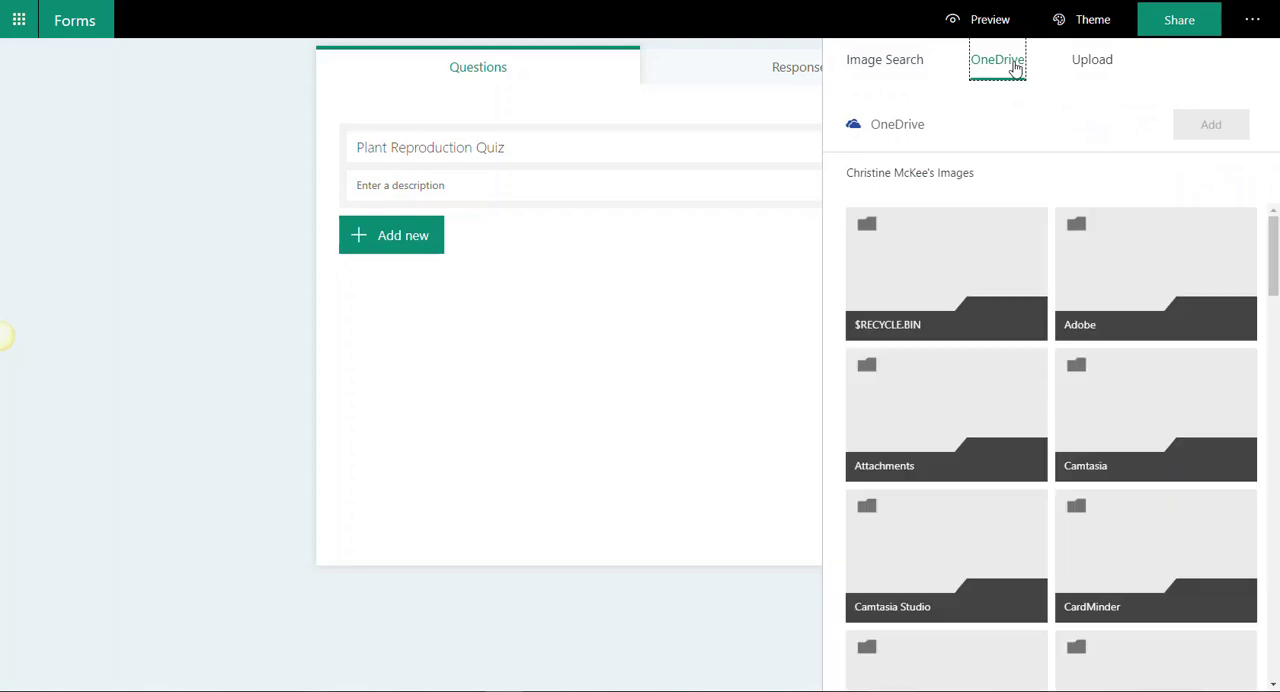
left_click(1090, 62)
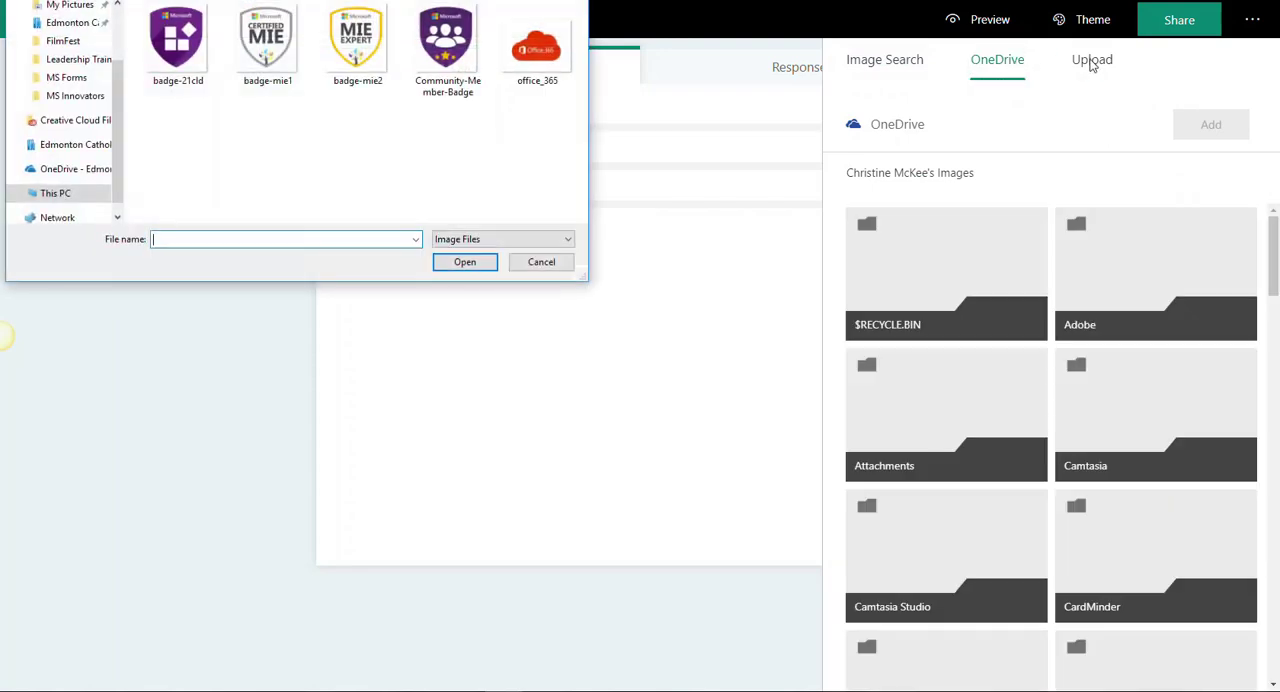
left_click(540, 262)
Step: Insert the labelled flower diagram from the Bing image results as the quiz title picture
left_click(890, 62)
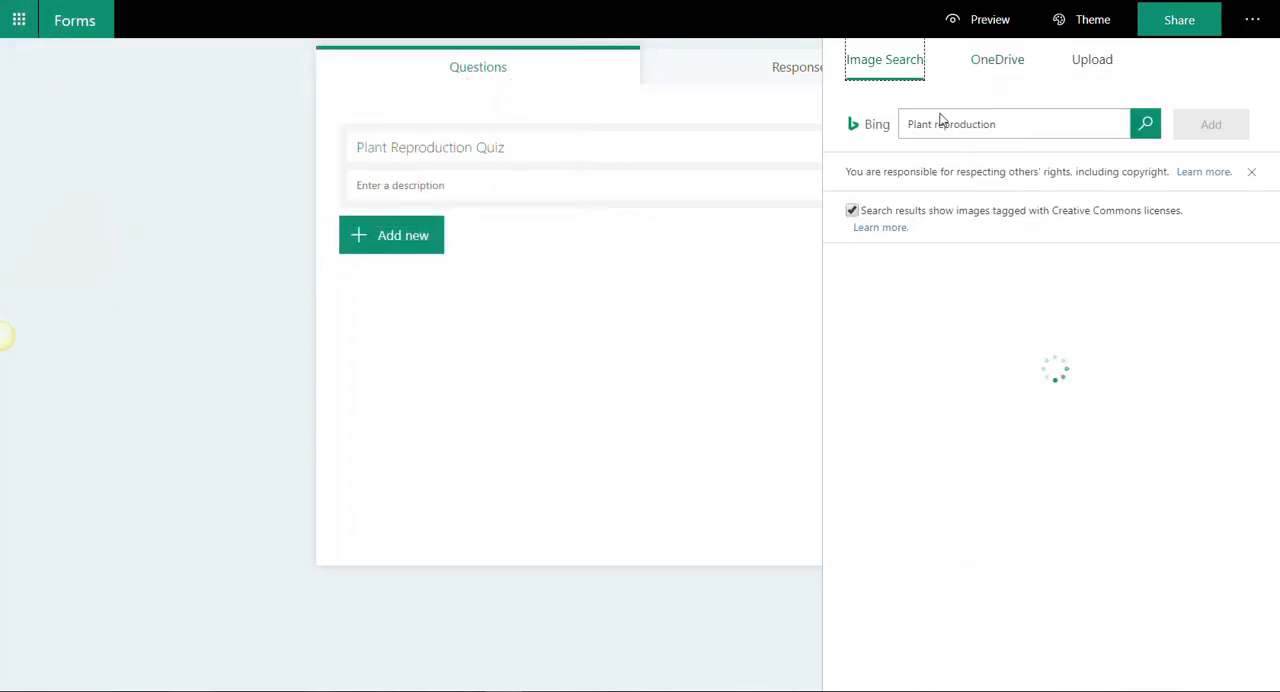
left_click(985, 334)
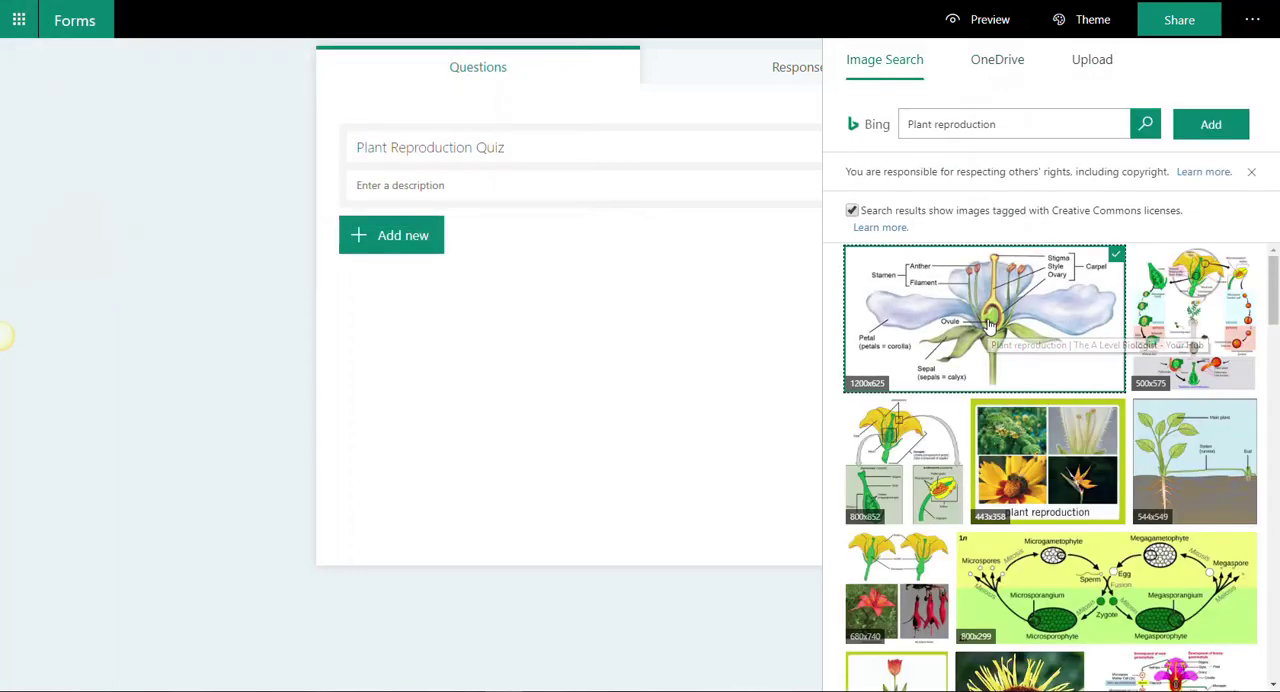
left_click(1208, 142)
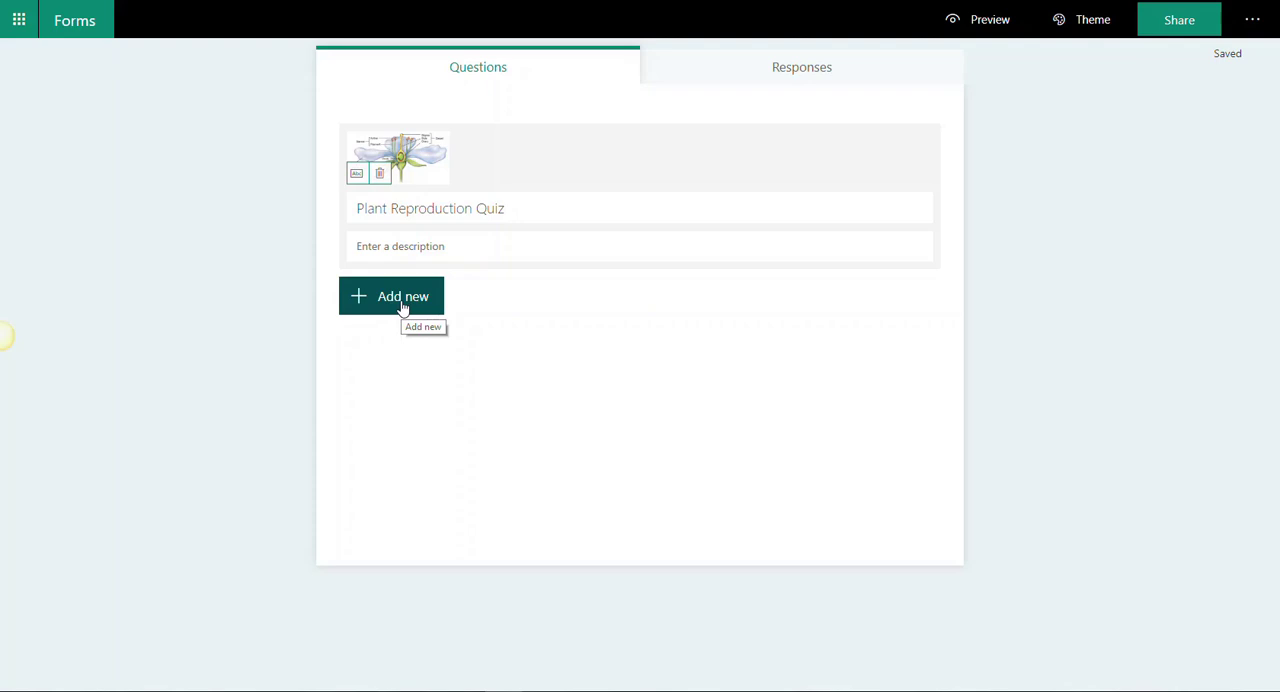
Step: Add a Choice question to the quiz
left_click(403, 306)
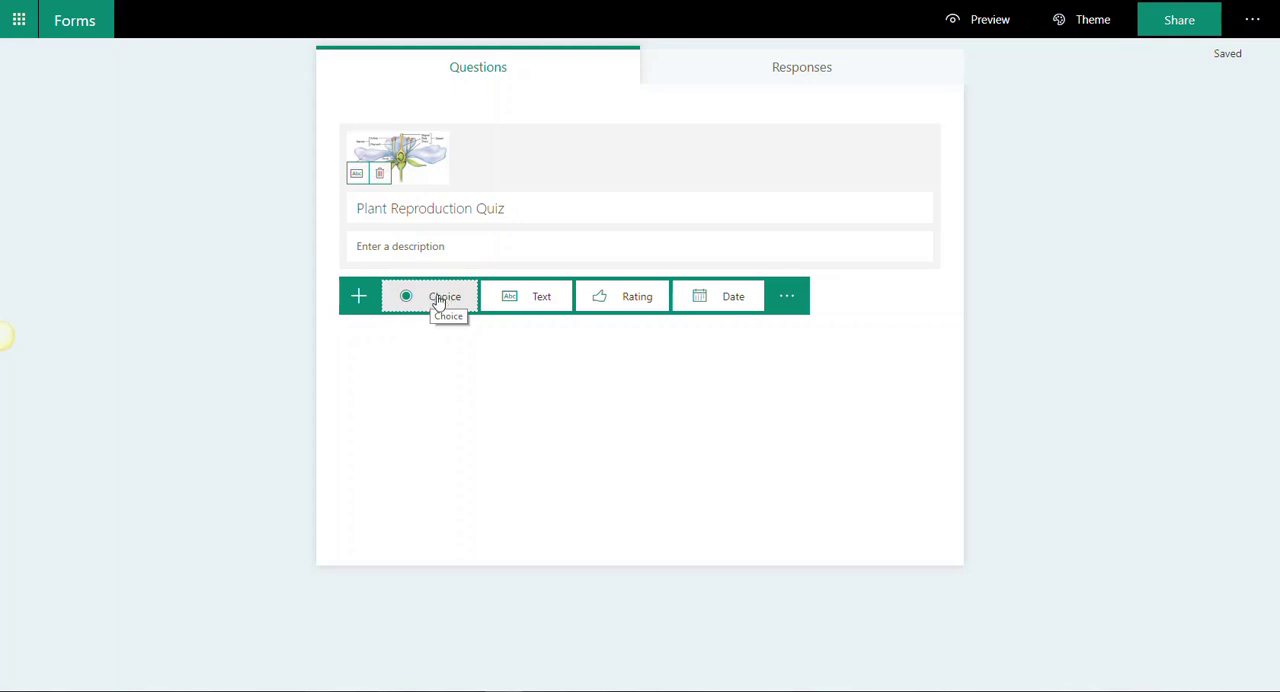
left_click(438, 301)
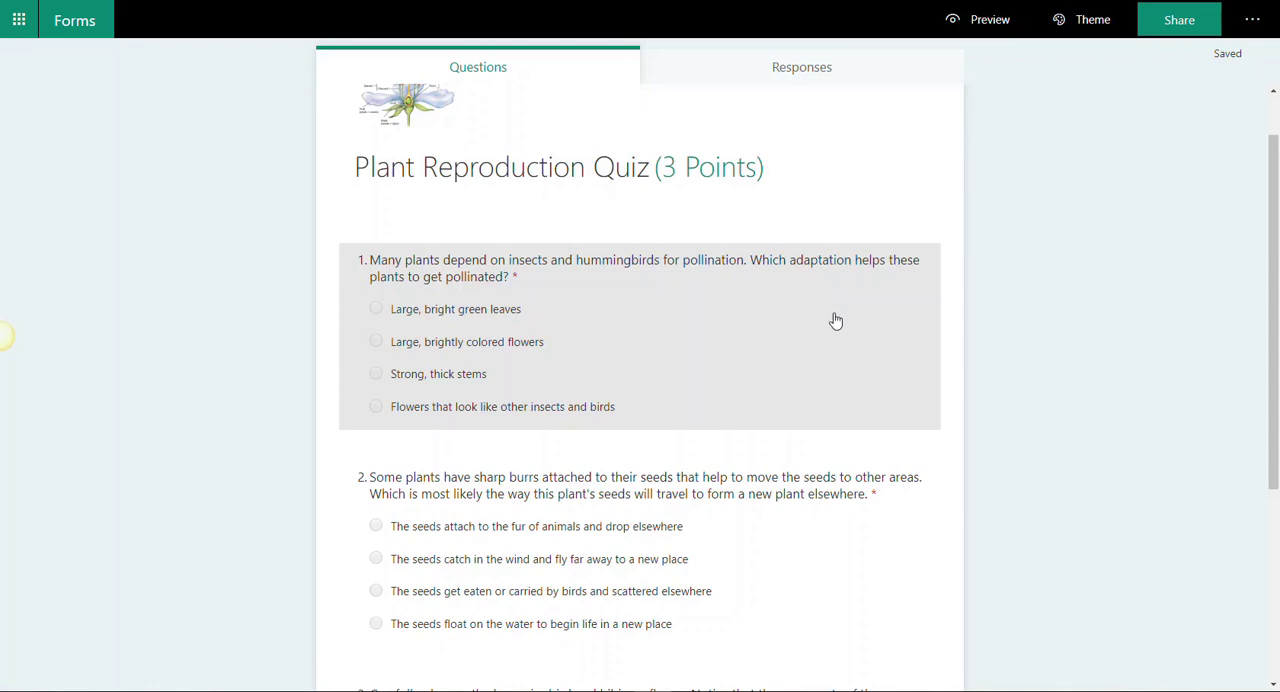
Step: Mark "Large, brightly colored flowers" as the correct answer to question 1
scroll(834, 320, "down", 3)
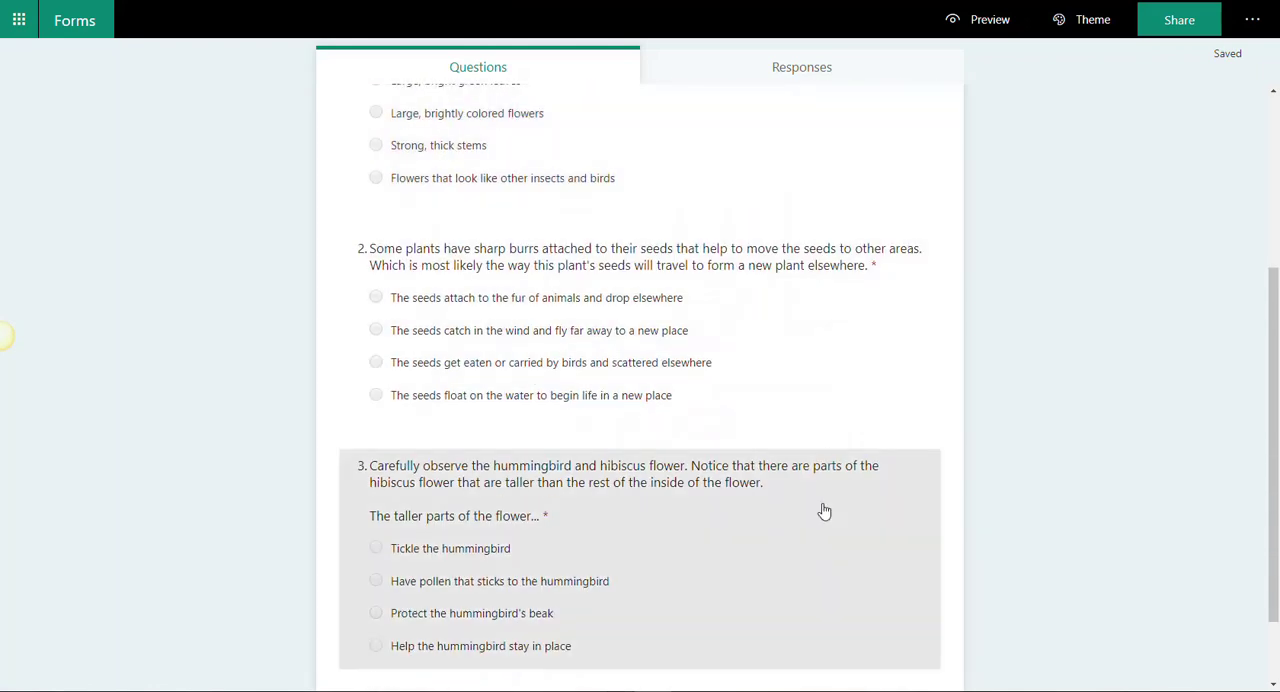
scroll(823, 511, "down", 1)
scroll(823, 513, "up", 3)
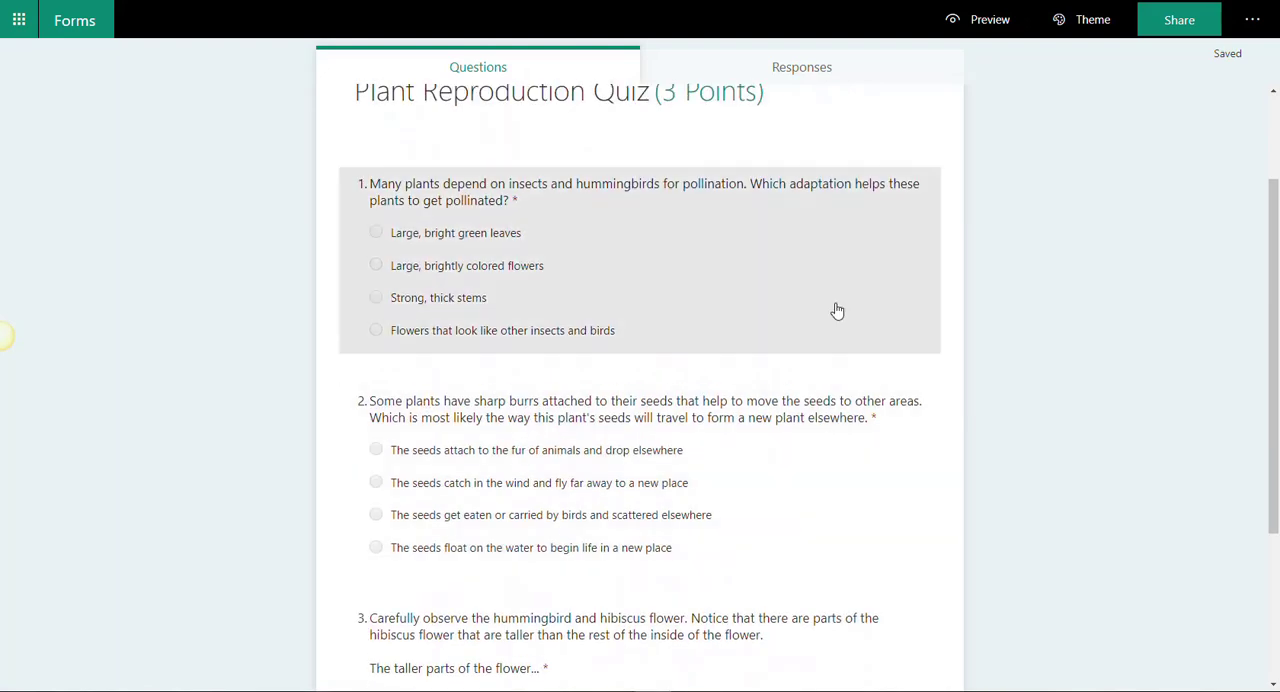
left_click(837, 311)
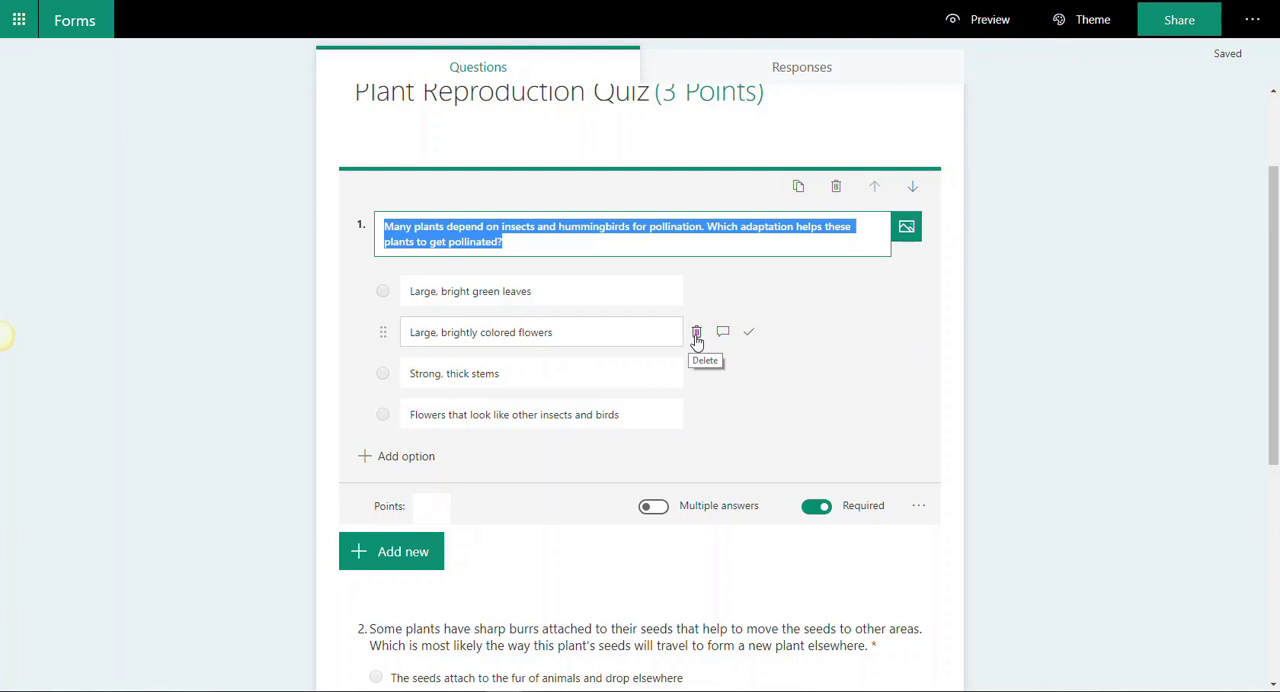
left_click(750, 336)
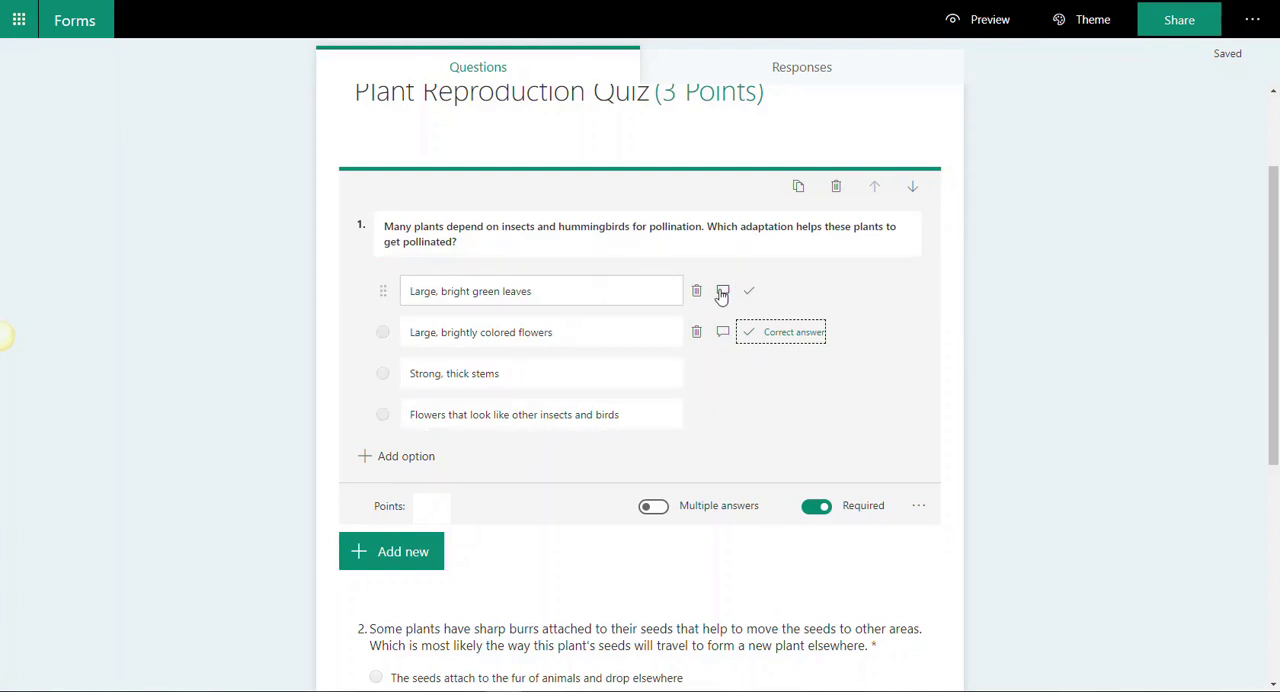
Step: Add a respondent message field to the "Large, bright green leaves" answer in question 1
left_click(722, 290)
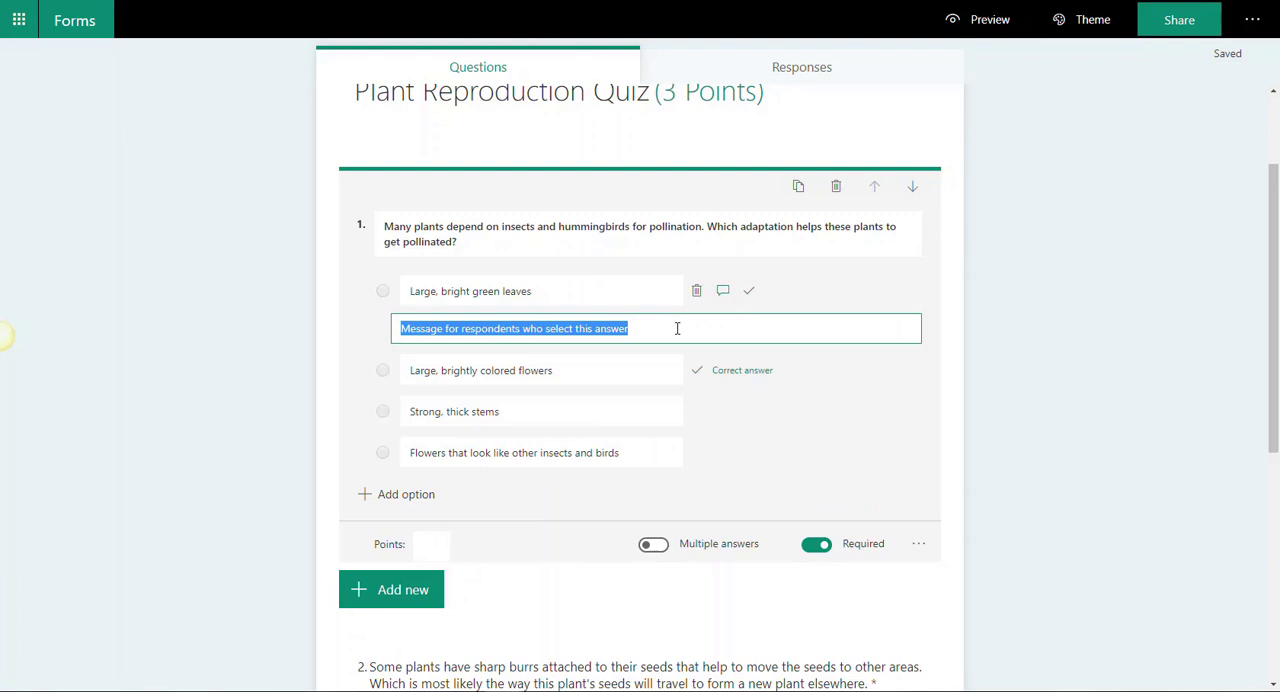
left_click(677, 328)
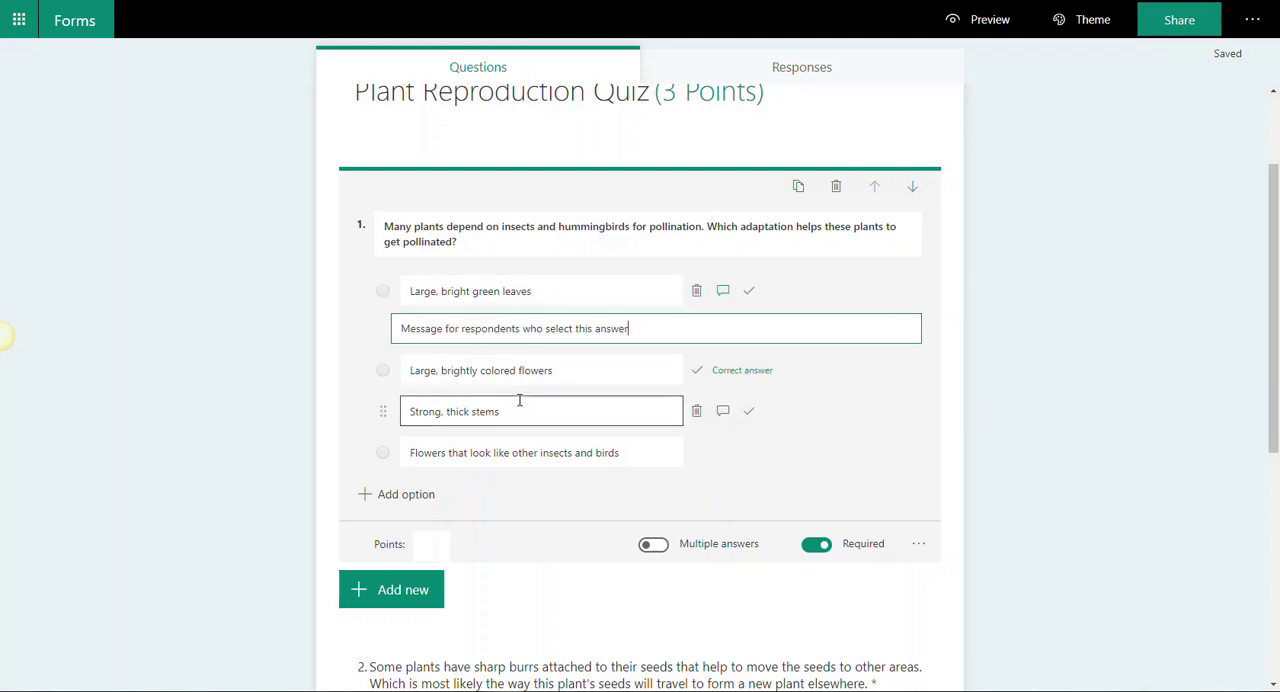
mouse_move(625, 447)
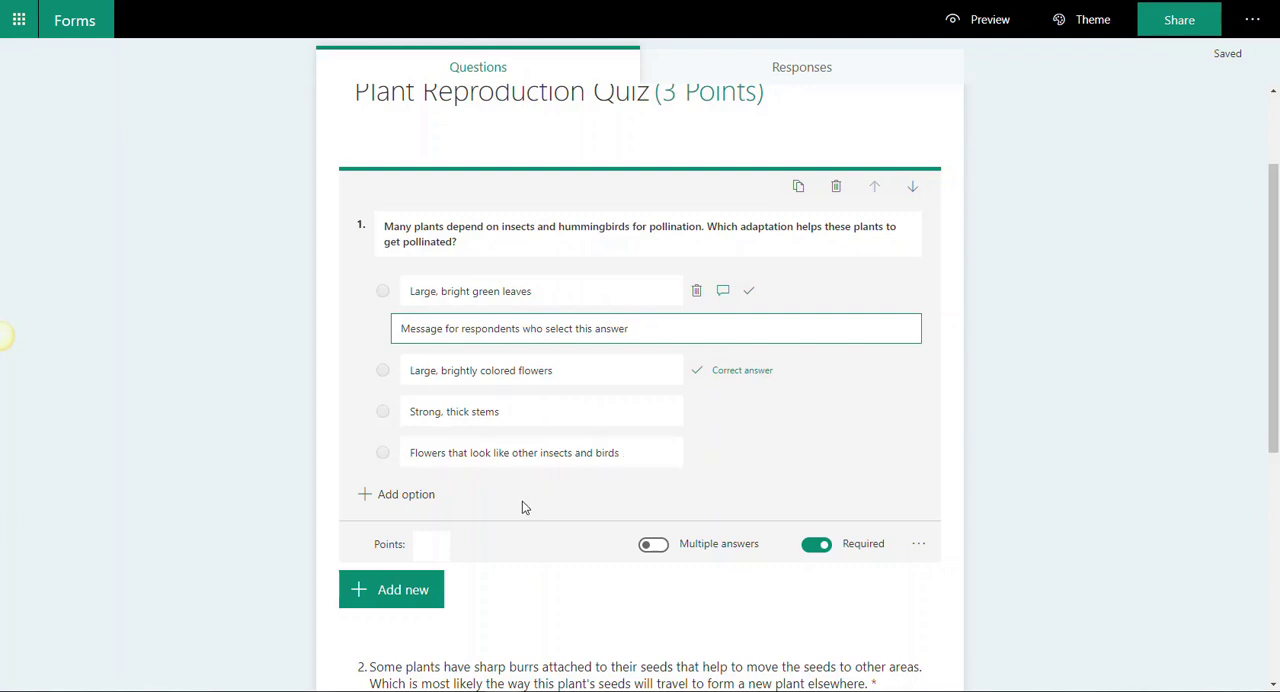
Step: Set question 1's points to 1 and review its Shuffle options setting
left_click(432, 544)
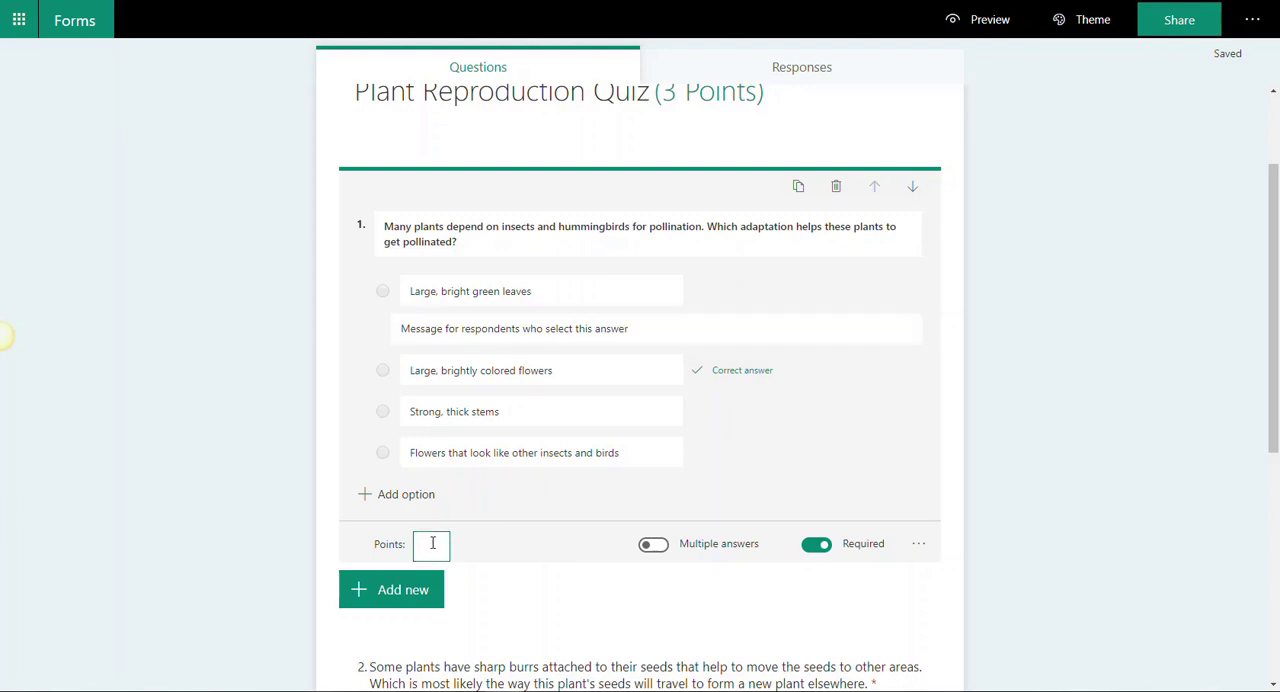
type("1")
left_click(920, 548)
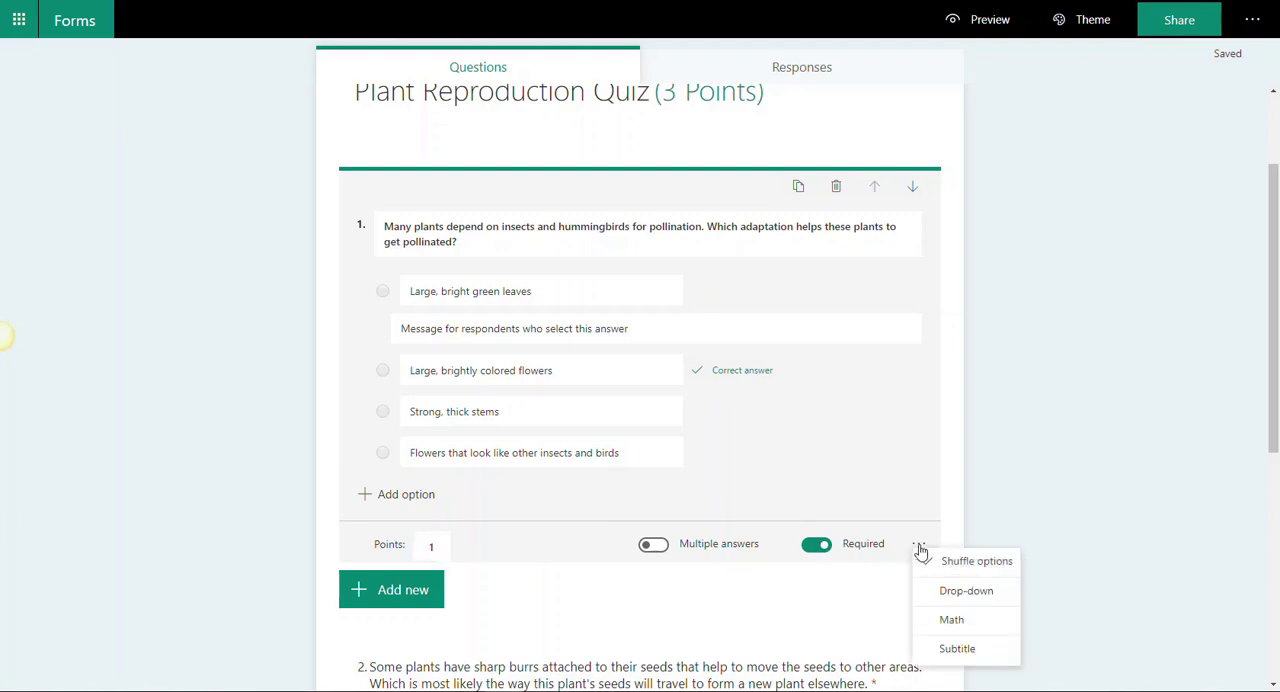
left_click(978, 563)
left_click(981, 569)
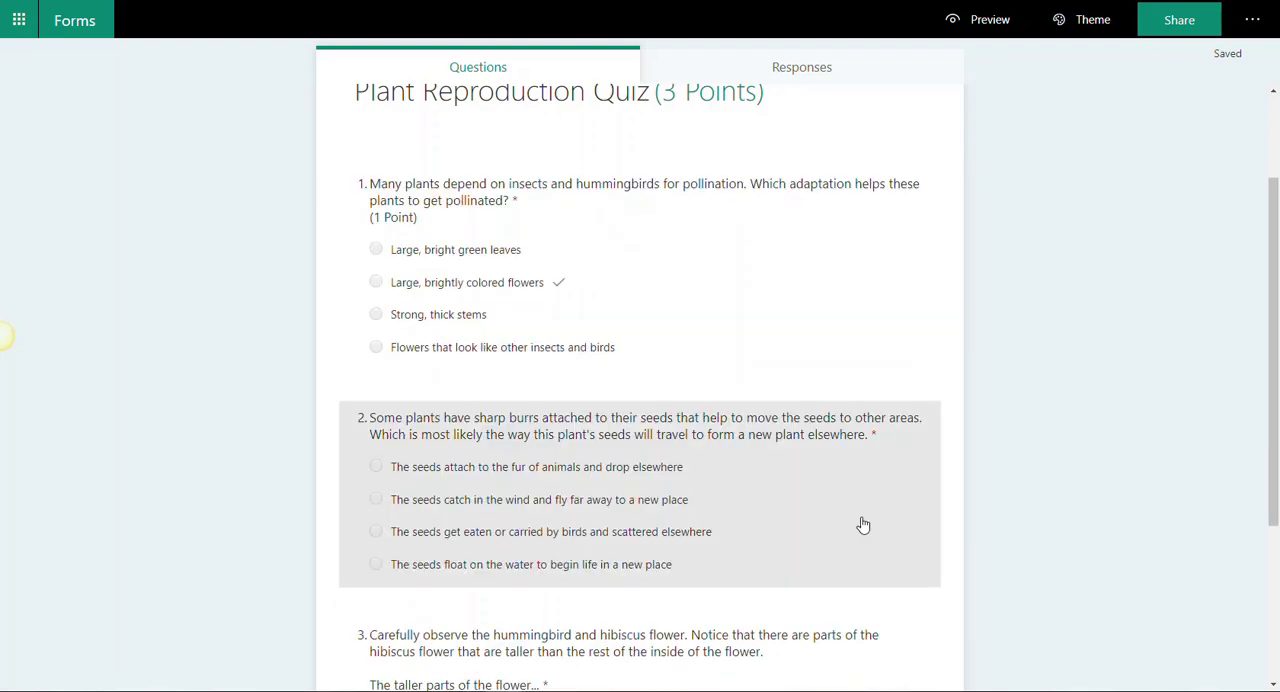
Step: Mark "The seeds attach to the fur of animals and drop elsewhere" as the correct answer to question 2
left_click(845, 526)
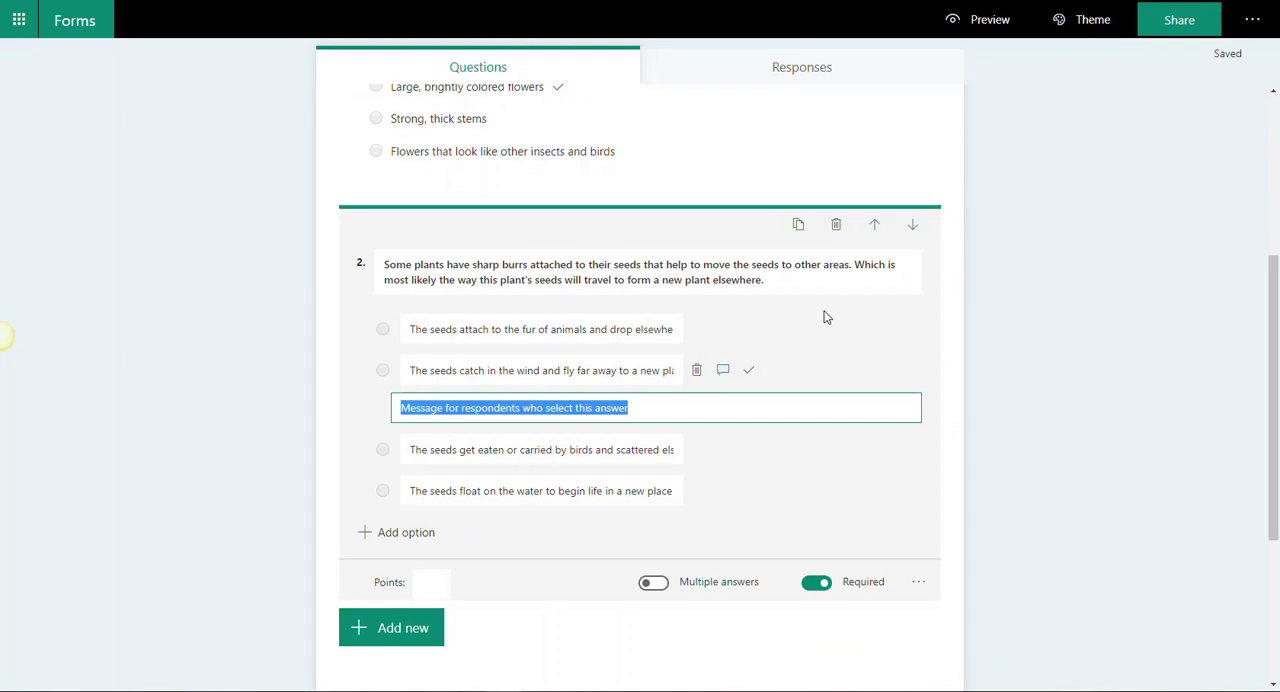
mouse_move(702, 330)
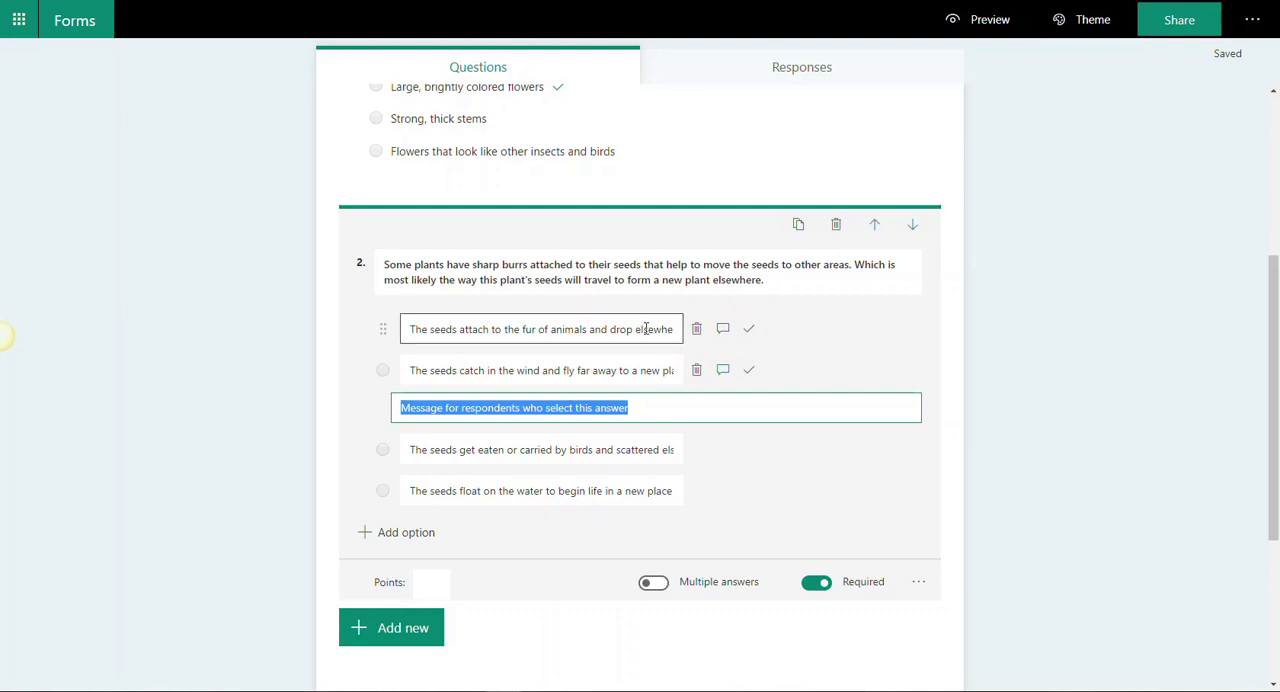
left_click(749, 334)
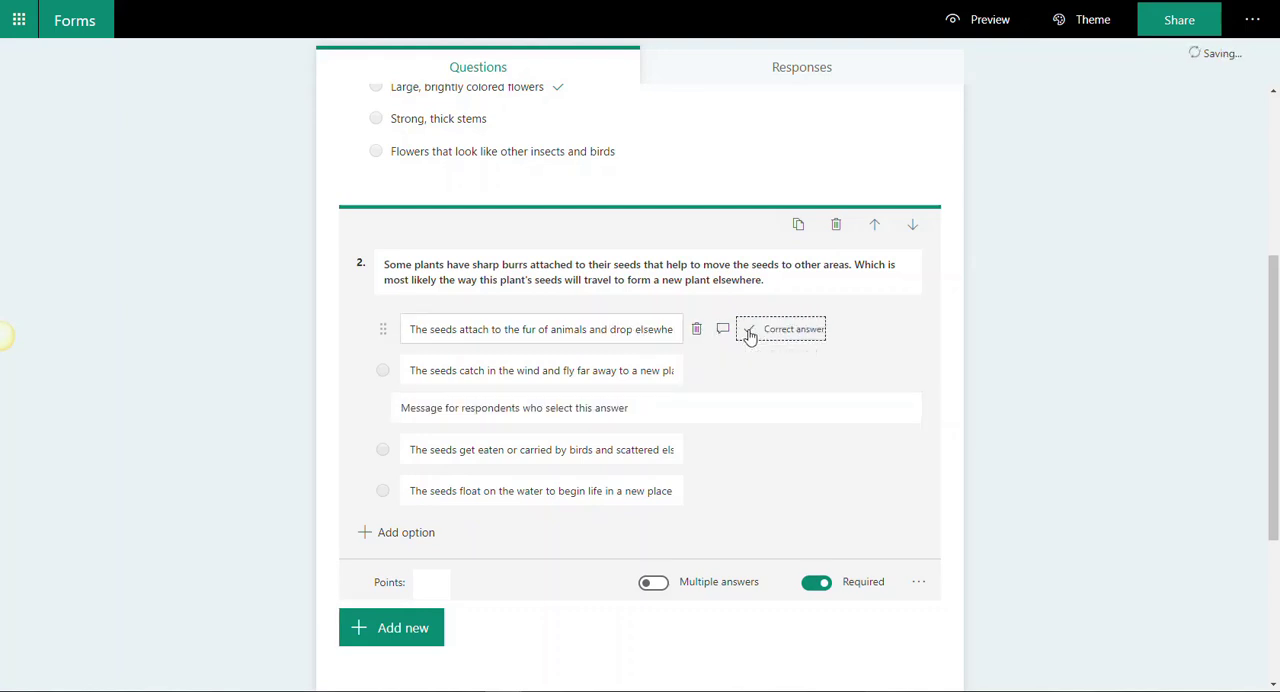
Step: Add respondent message fields to the three incorrect answers in question 2: catch in the wind, eaten or carried by birds, and float on the water
mouse_move(725, 369)
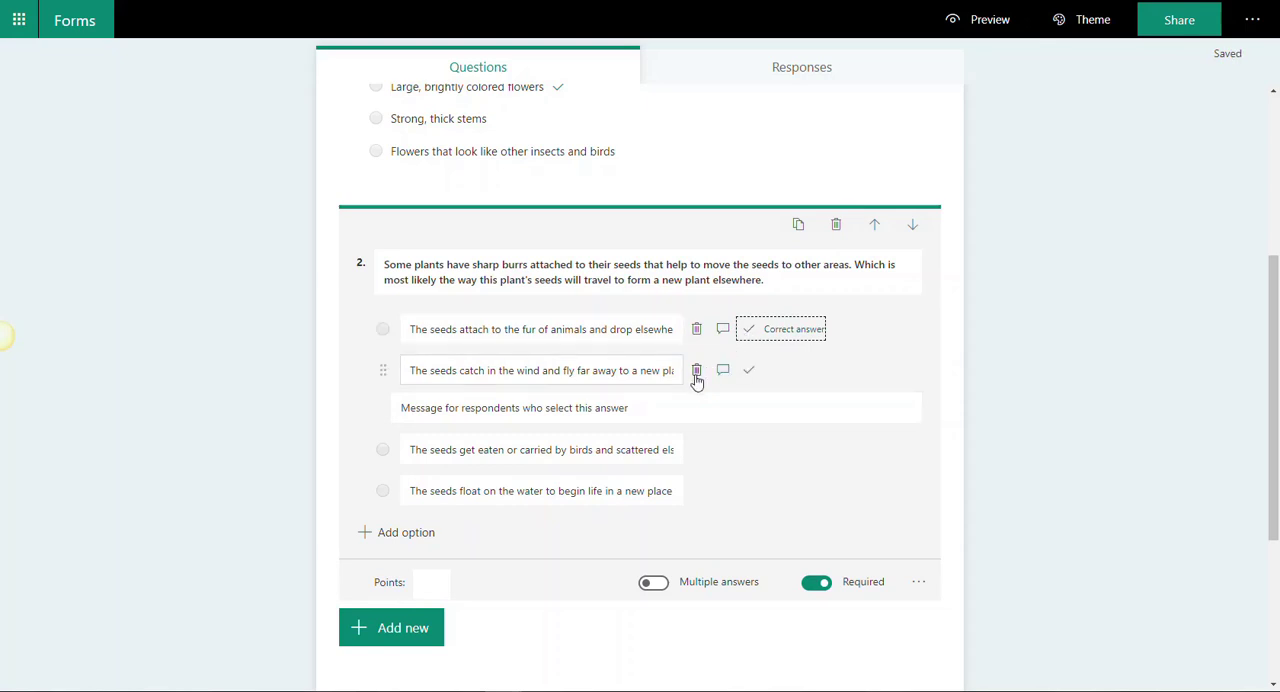
left_click(723, 373)
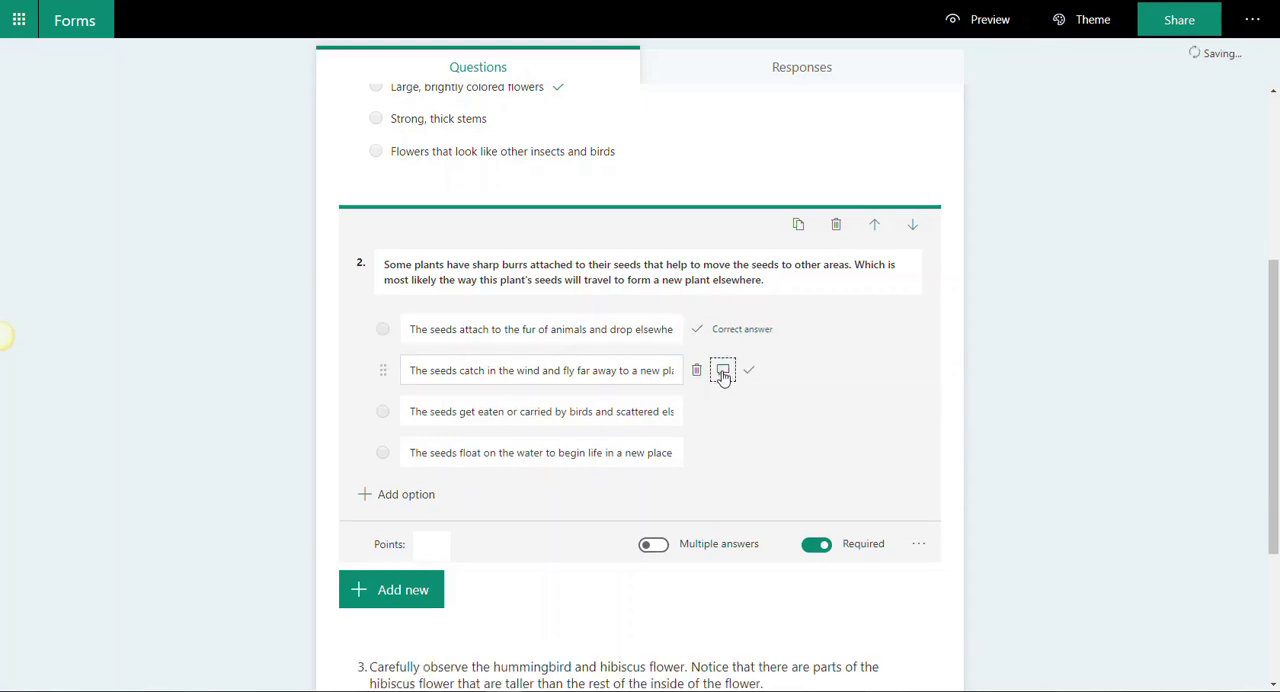
left_click(723, 373)
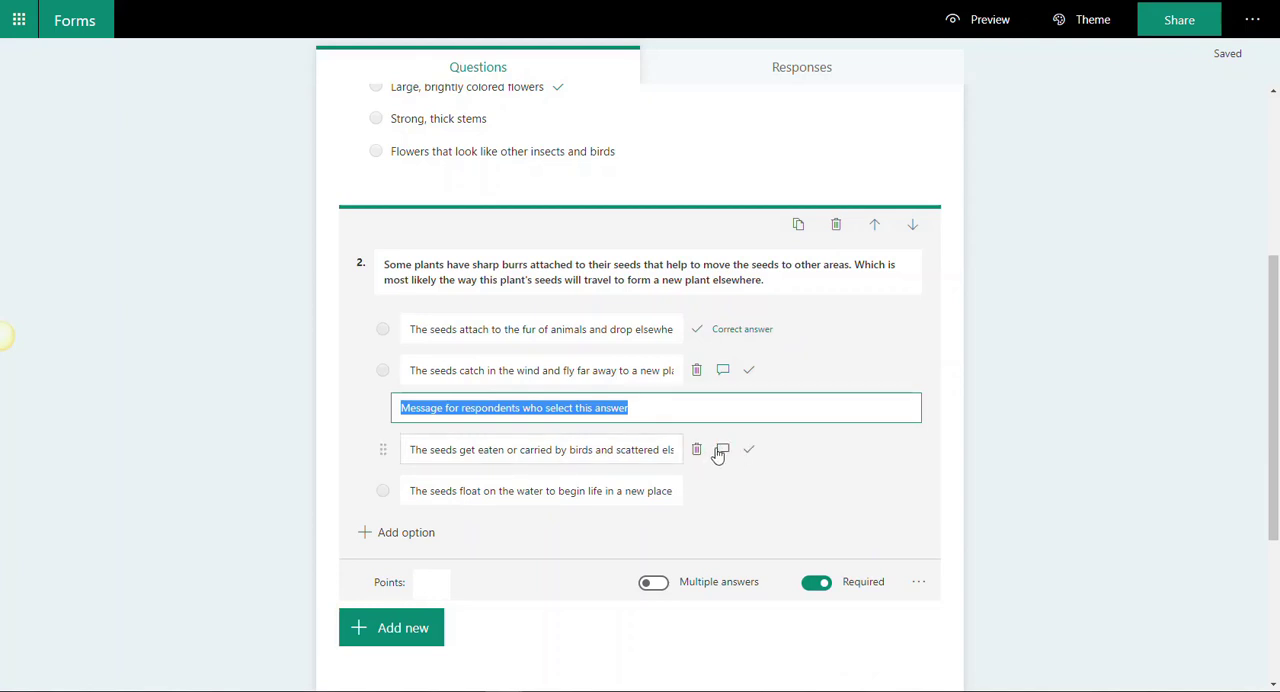
left_click(723, 450)
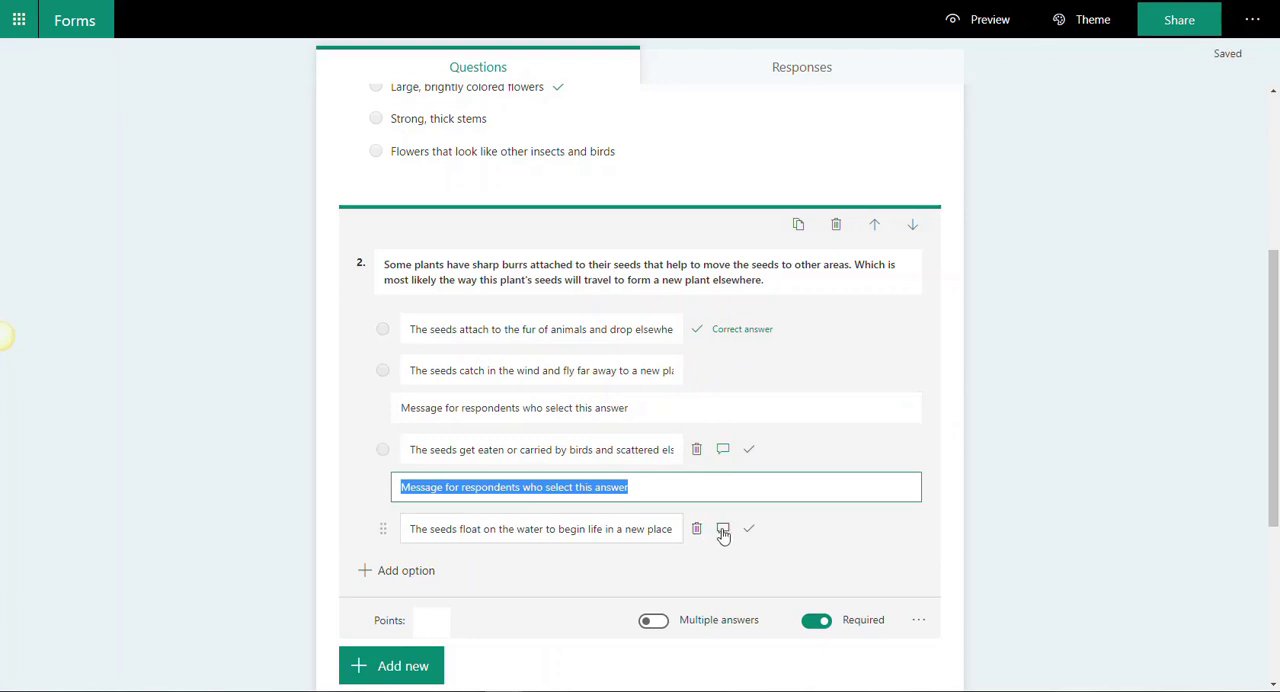
left_click(723, 529)
Step: Set question 2's points to 1 and show its additional settings
scroll(716, 510, "down", 3)
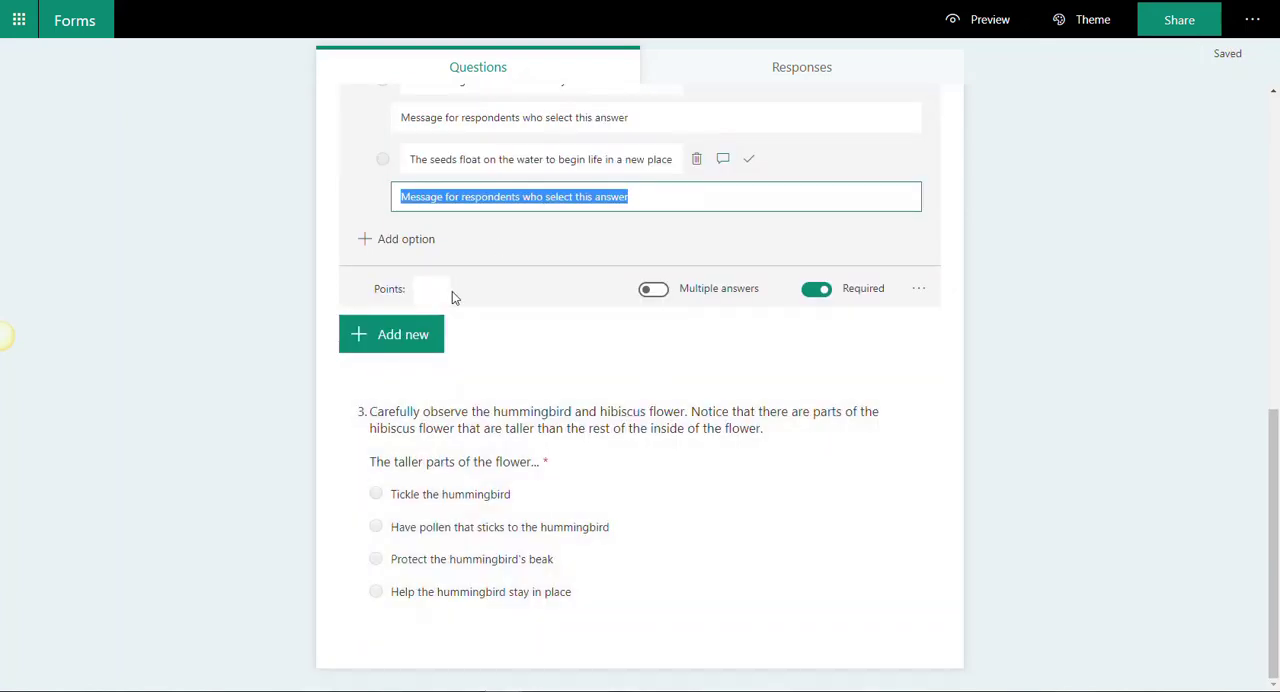
left_click(449, 291)
type("1")
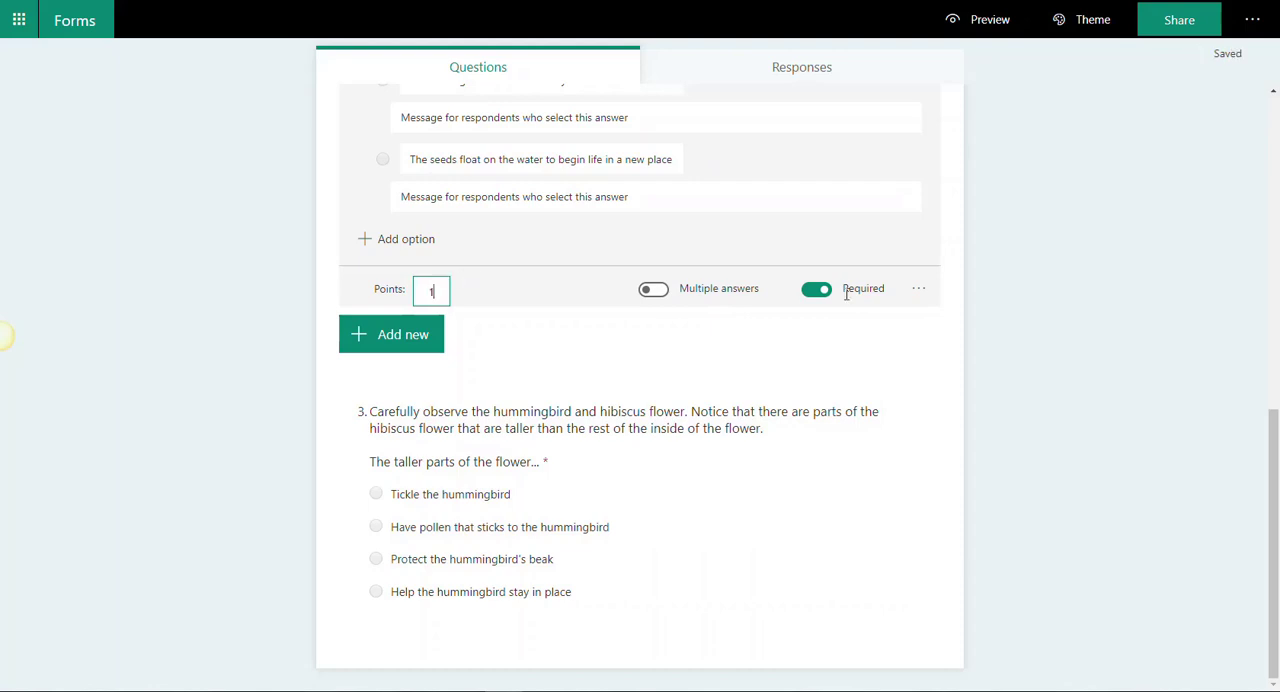
left_click(919, 290)
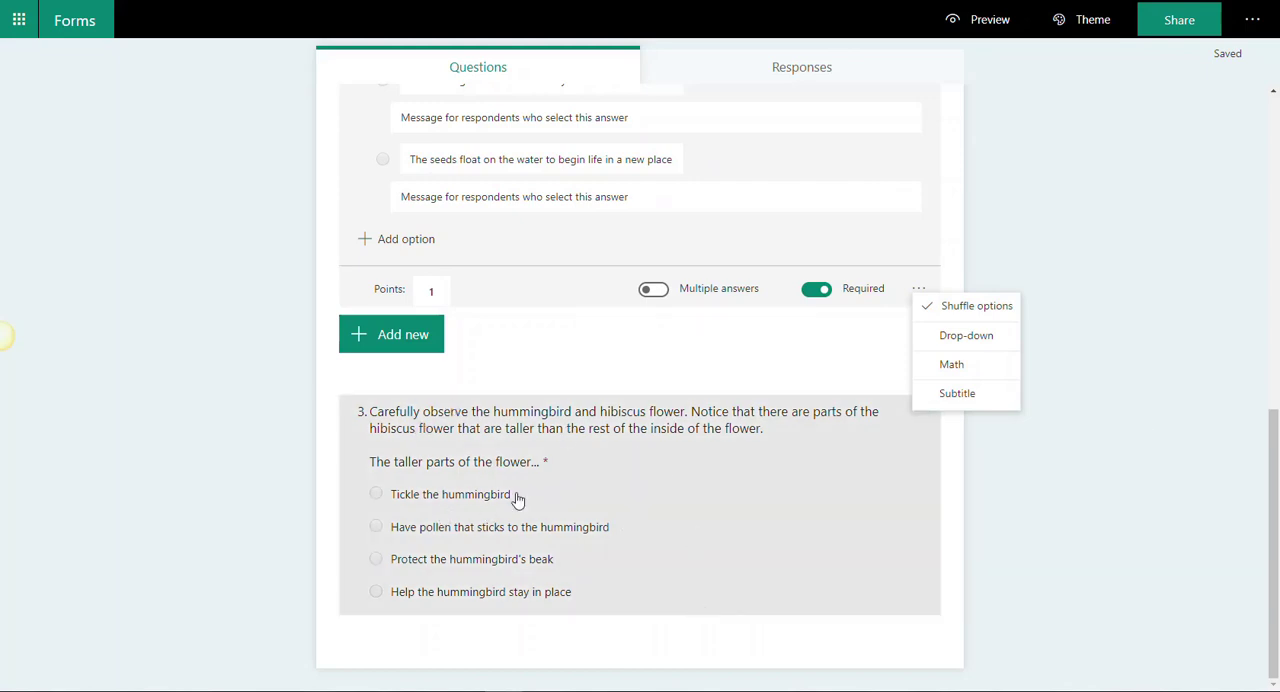
Step: Upload the image file hummingbird from the computer and insert it into question 3 about the hummingbird and hibiscus flower
left_click(808, 556)
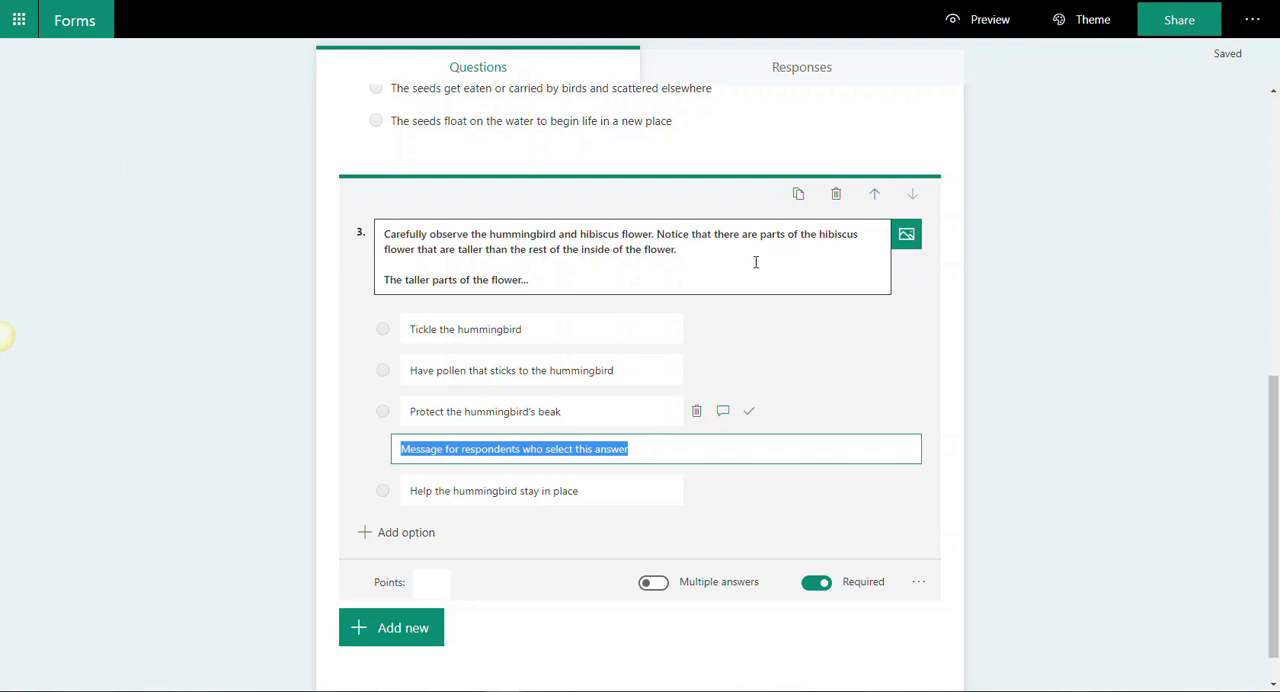
left_click(907, 238)
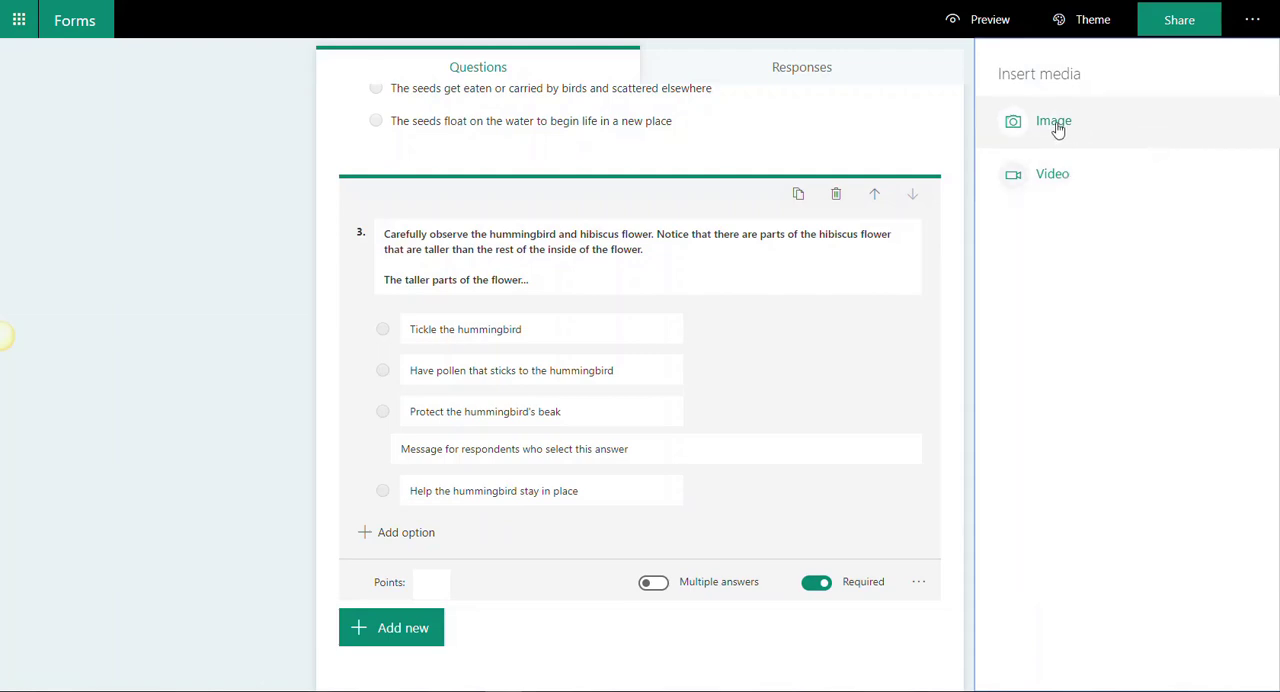
left_click(1055, 122)
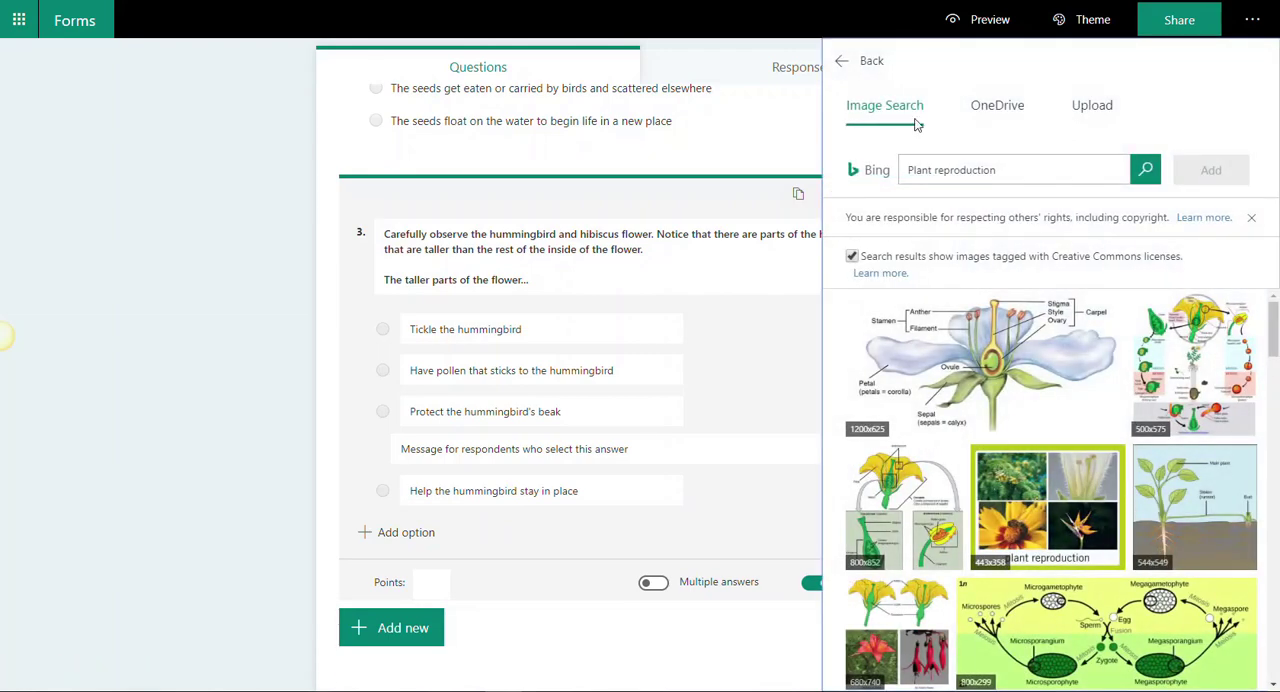
left_click(1090, 106)
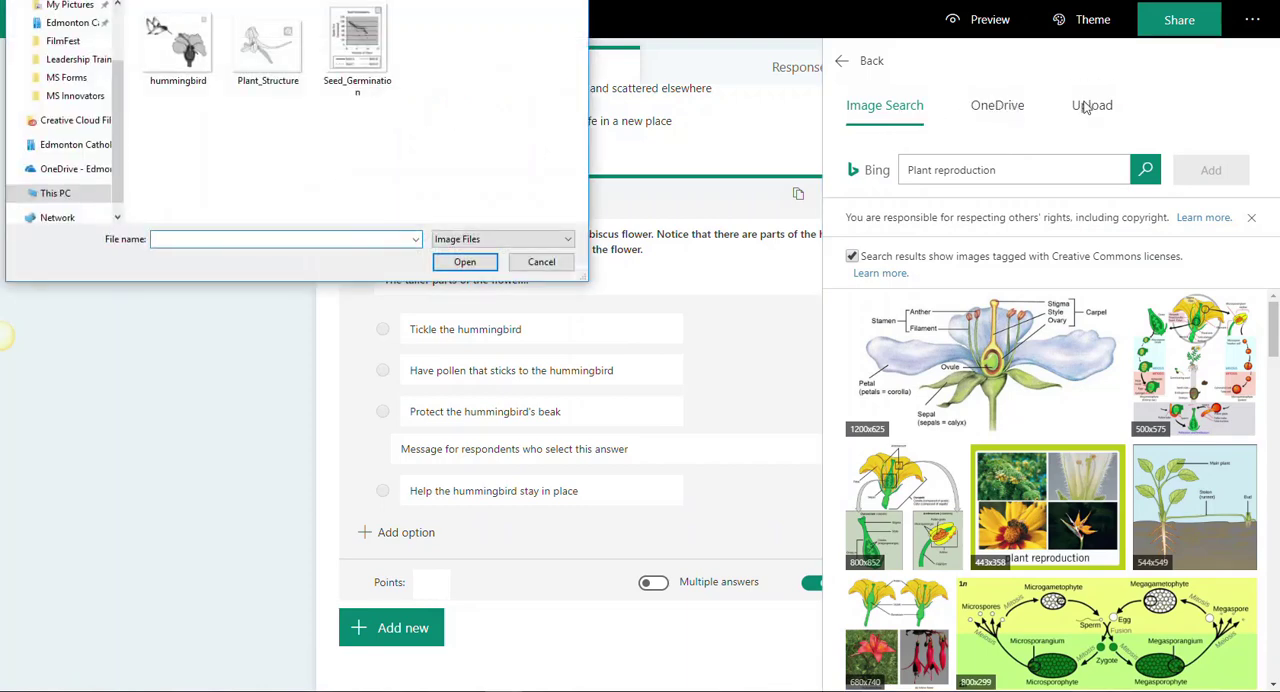
left_click(180, 63)
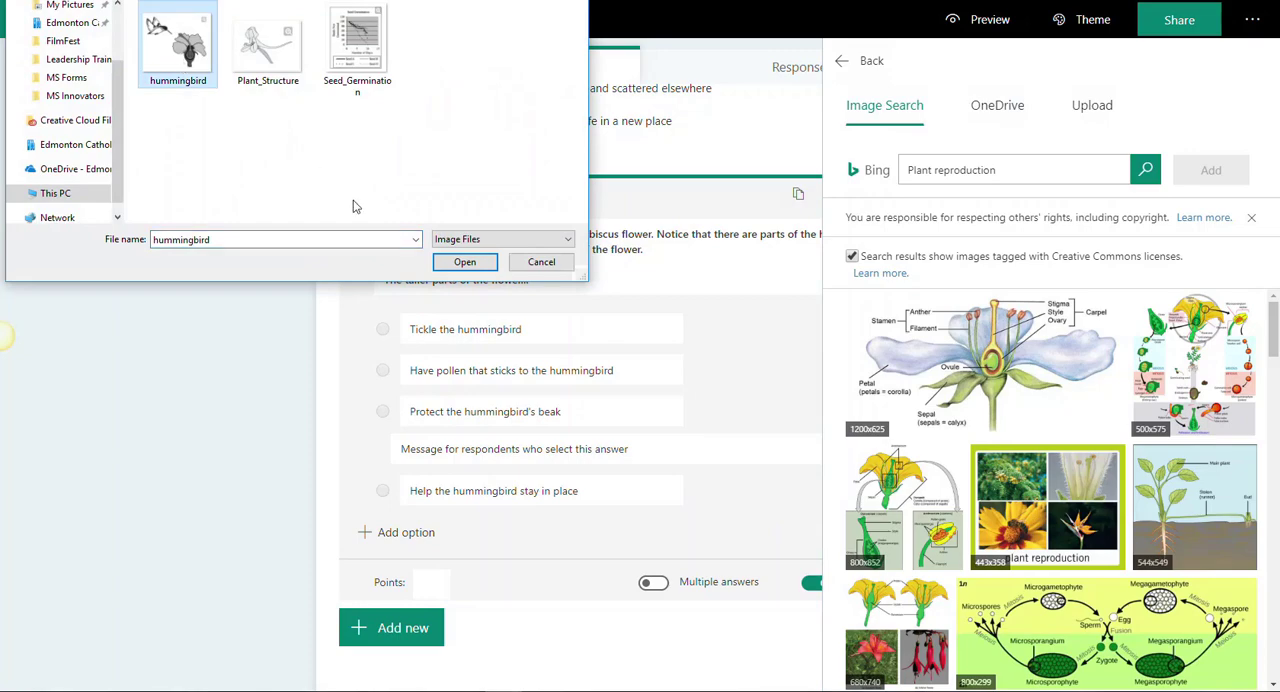
left_click(462, 264)
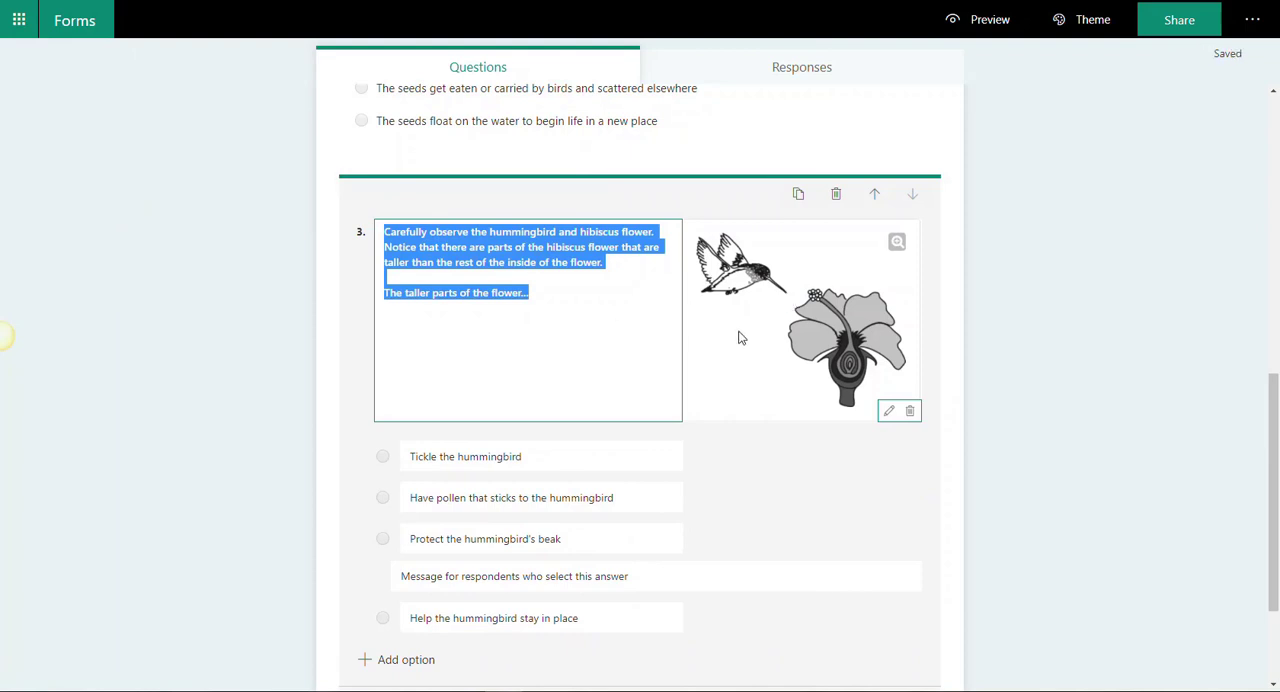
Step: Mark "Have pollen that sticks to the hummingbird" as the correct answer to question 3
mouse_move(701, 498)
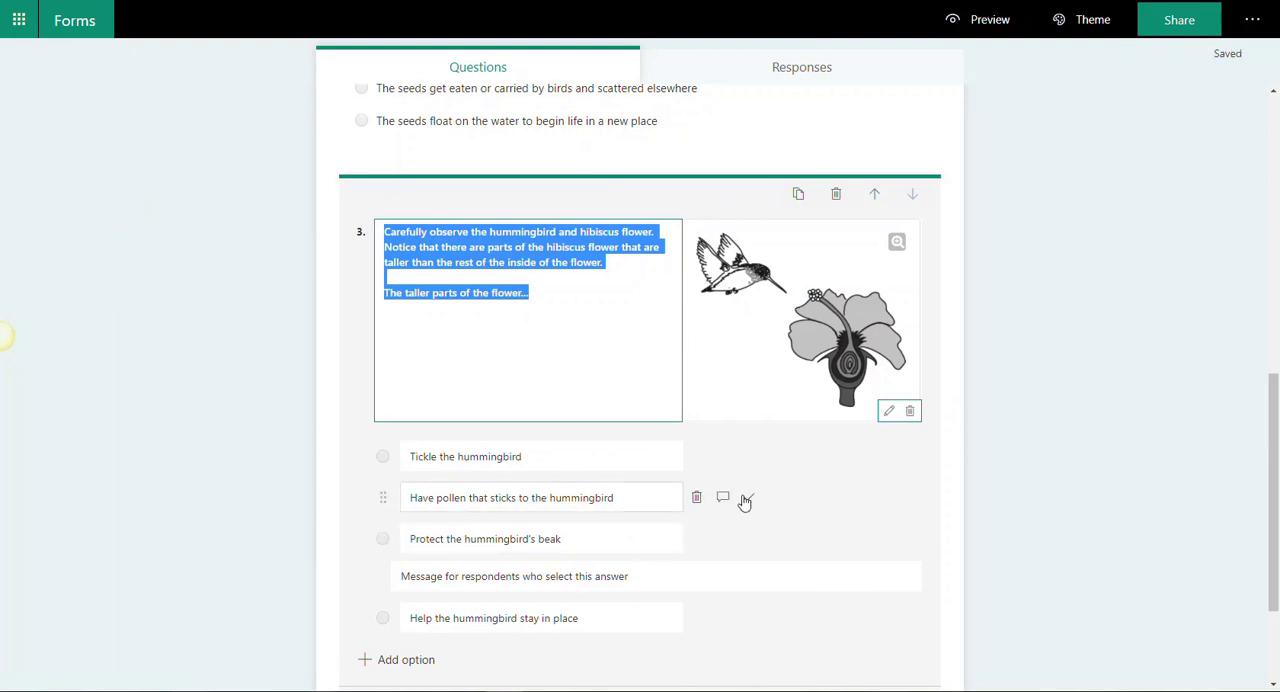
left_click(745, 500)
scroll(756, 563, "down", 1)
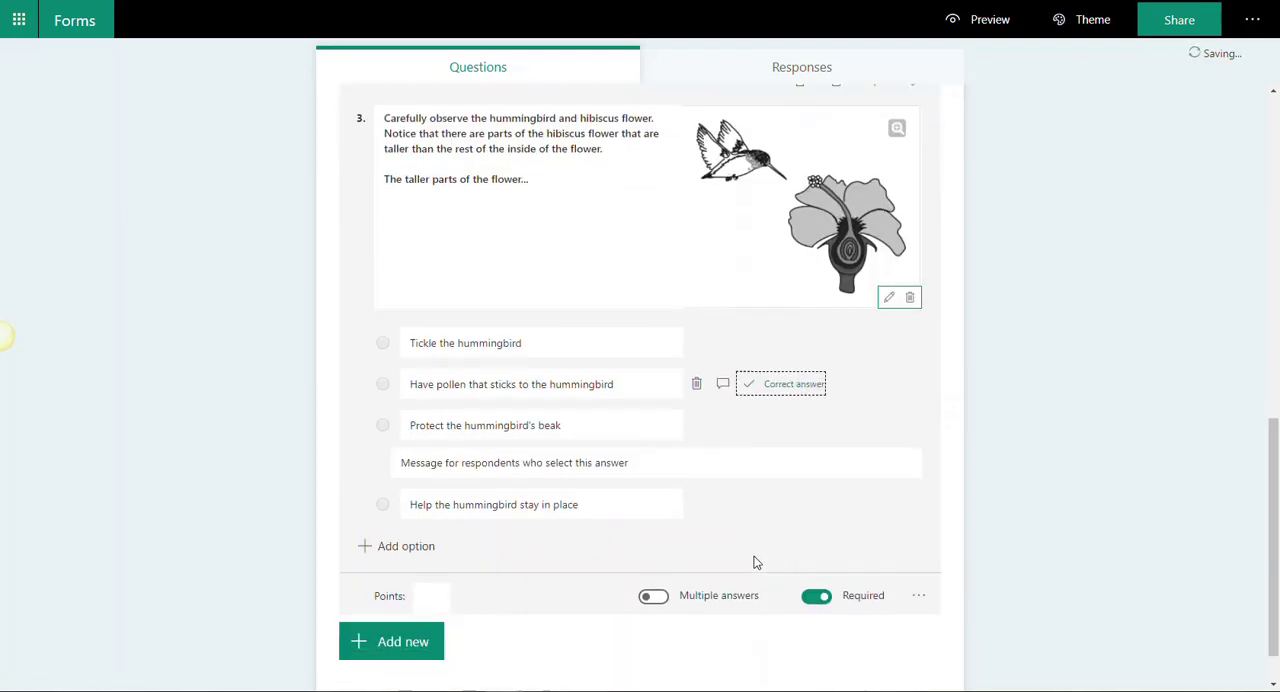
Step: Set question 3's points to 1 and review its Shuffle options setting
left_click(438, 558)
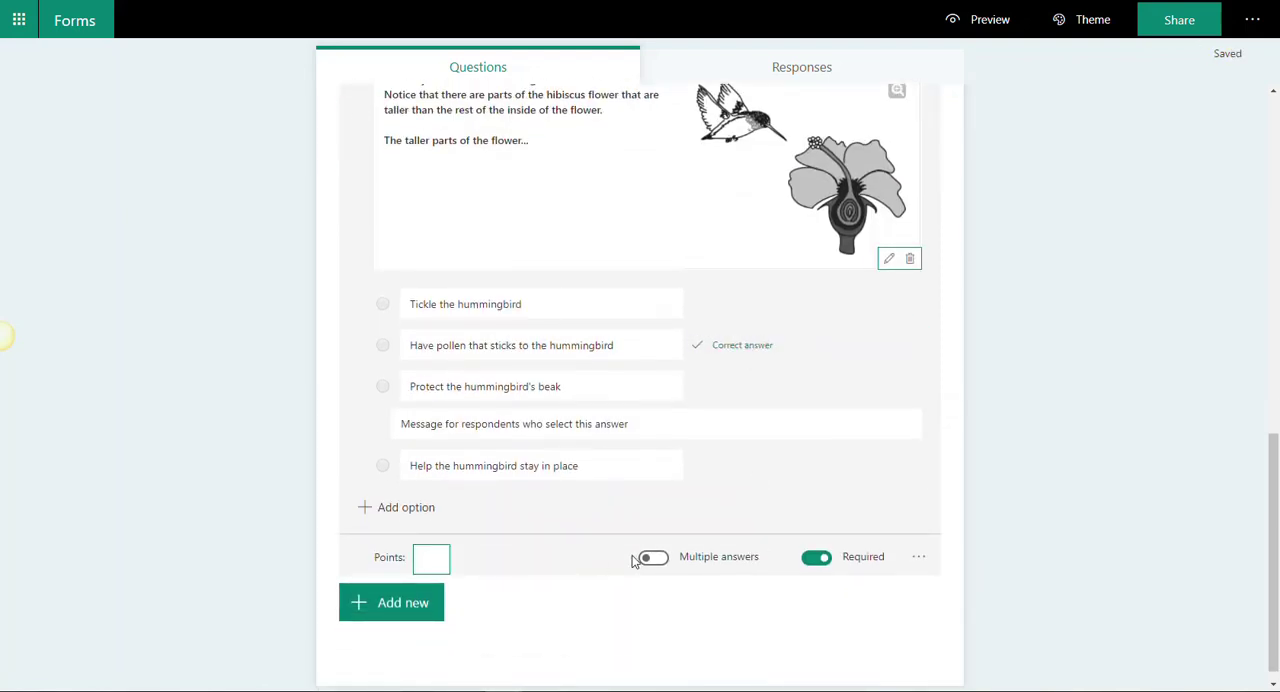
type("1")
left_click(918, 558)
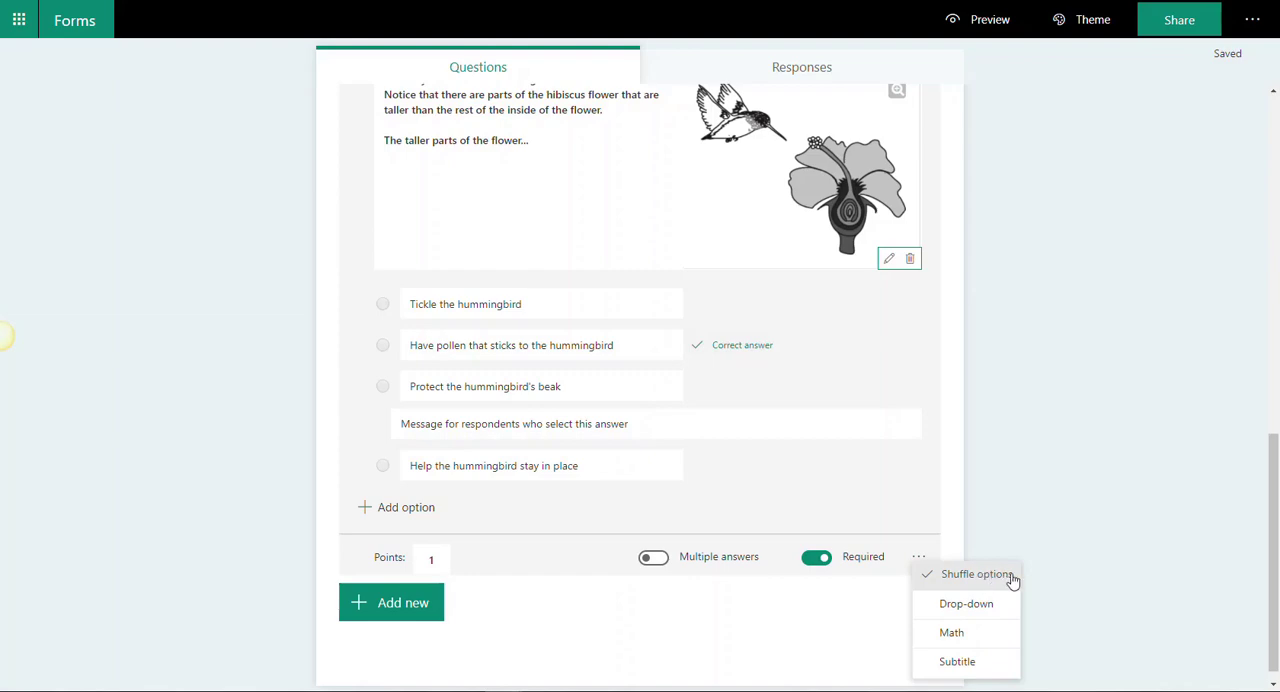
left_click(1068, 576)
Step: Review the quiz from the title through question 3, checking each question's points and marked correct answer
scroll(897, 316, "up", 7)
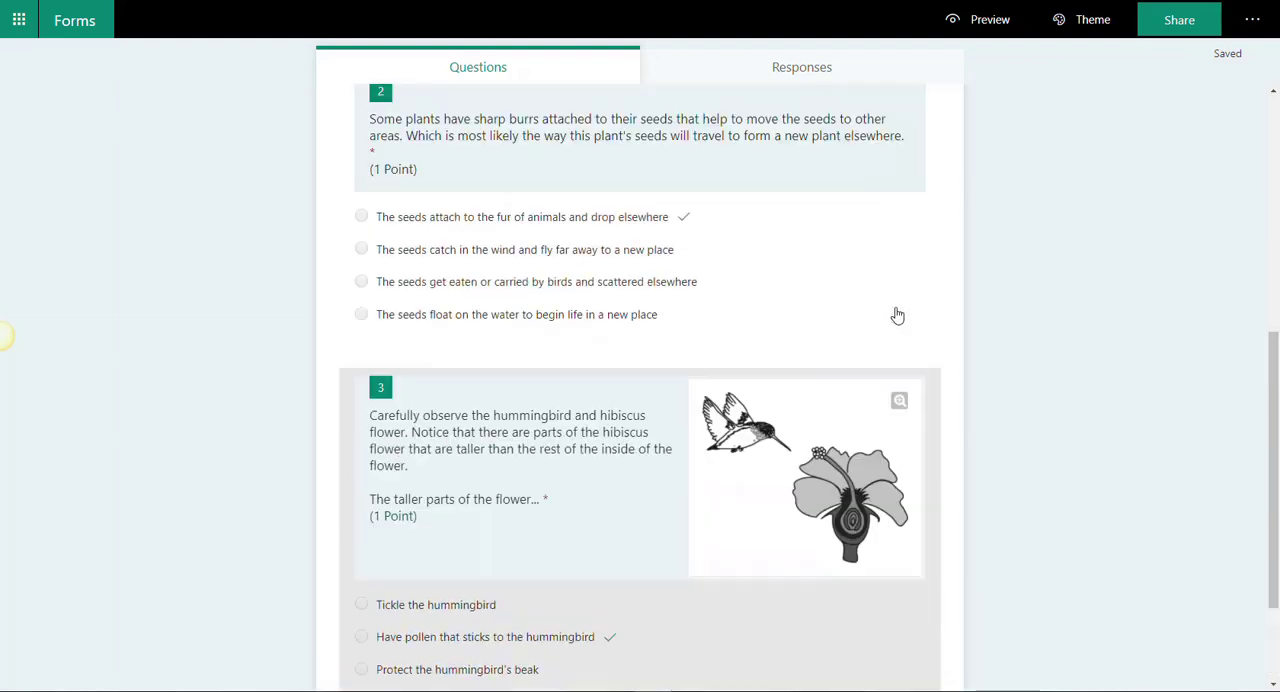
scroll(897, 316, "up", 2)
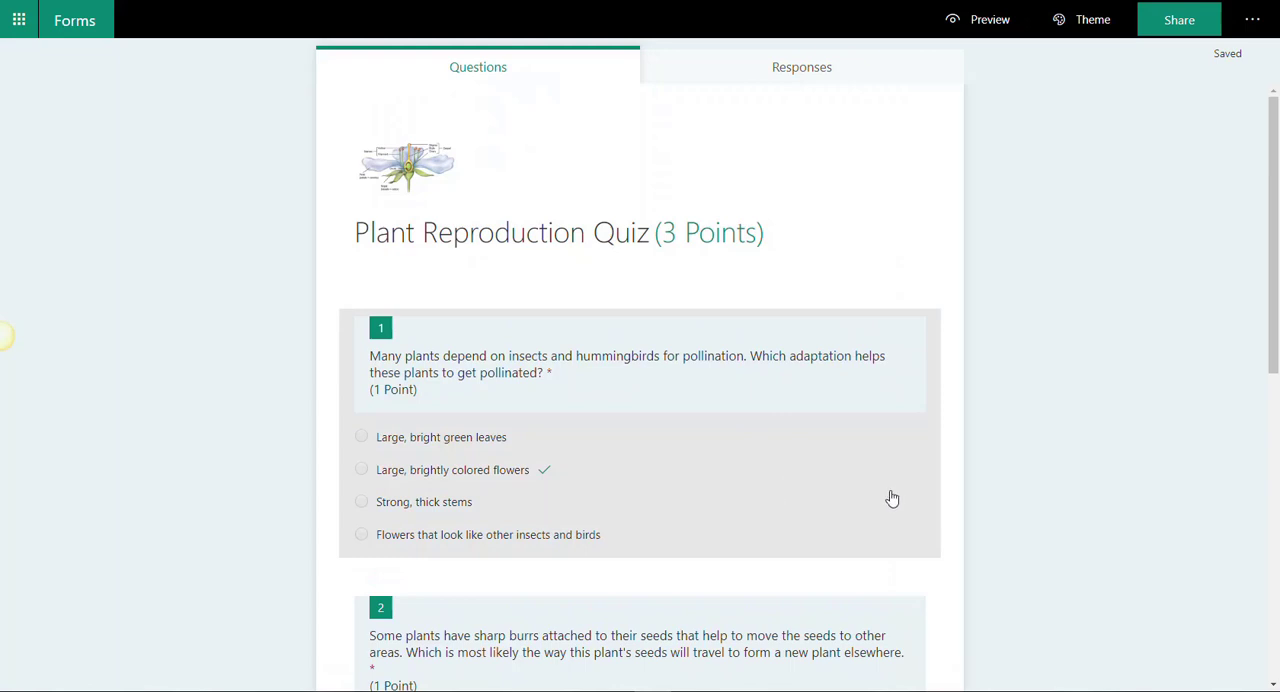
scroll(892, 498, "down", 1)
scroll(923, 514, "down", 1)
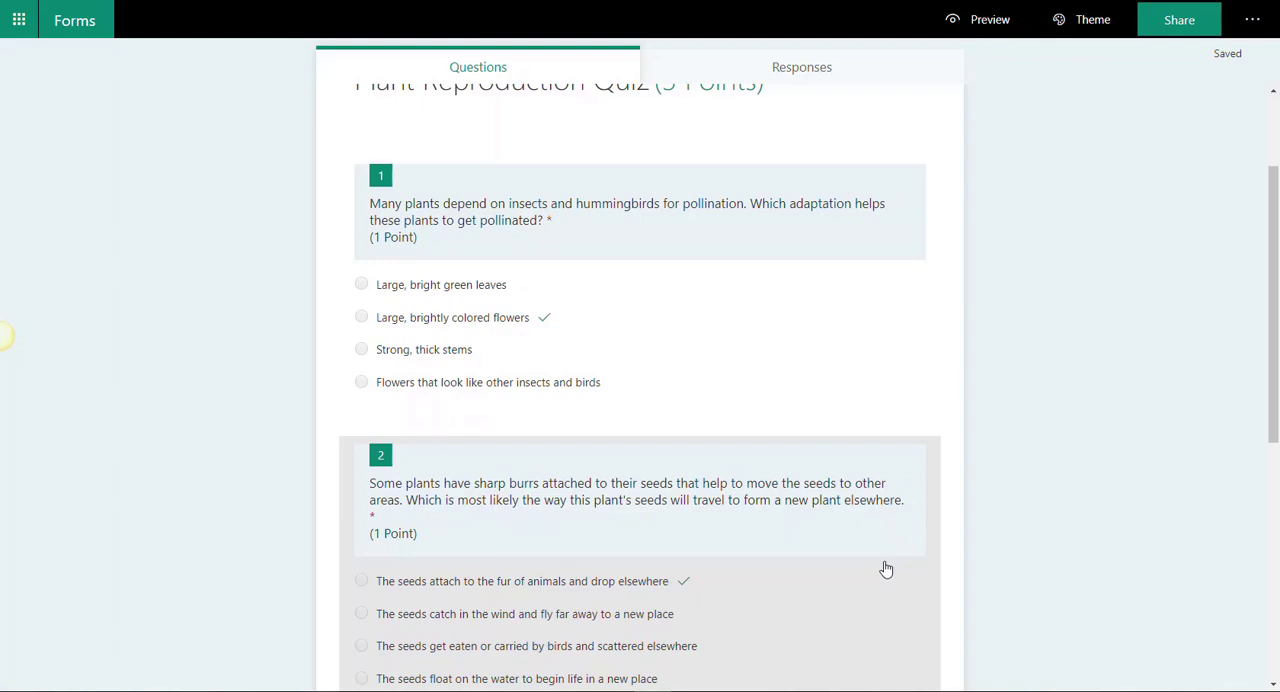
scroll(880, 568, "down", 4)
scroll(893, 567, "down", 1)
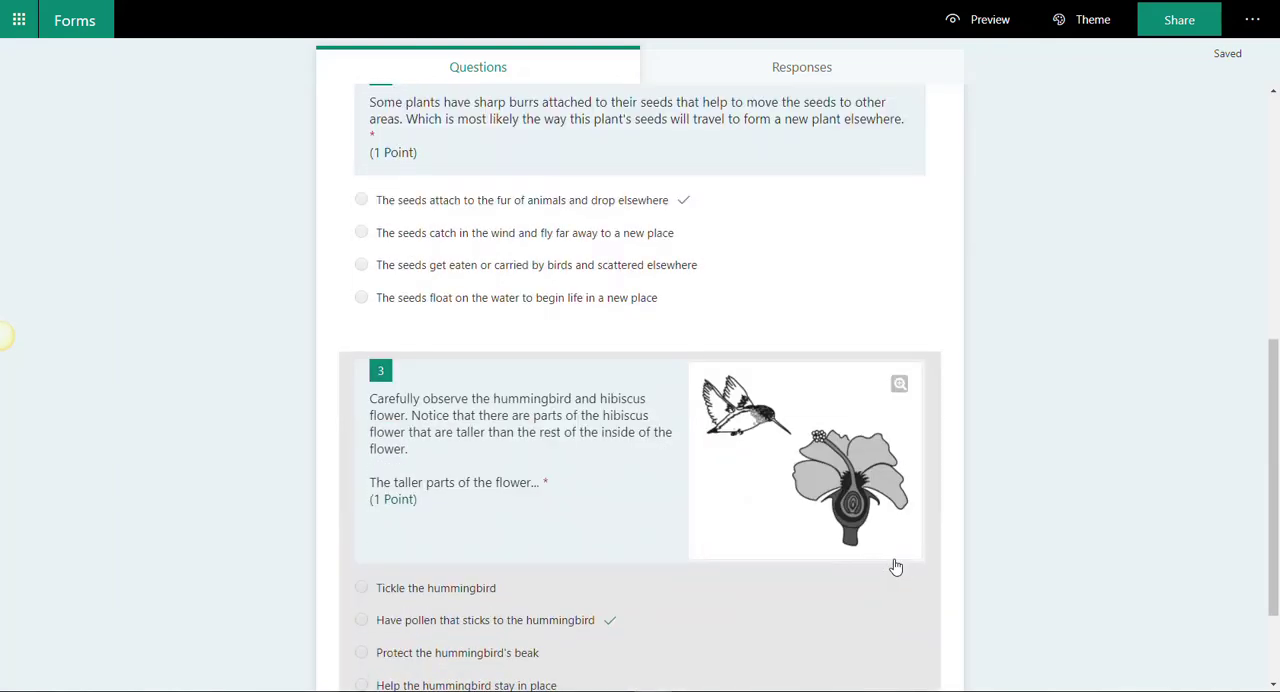
scroll(893, 567, "down", 2)
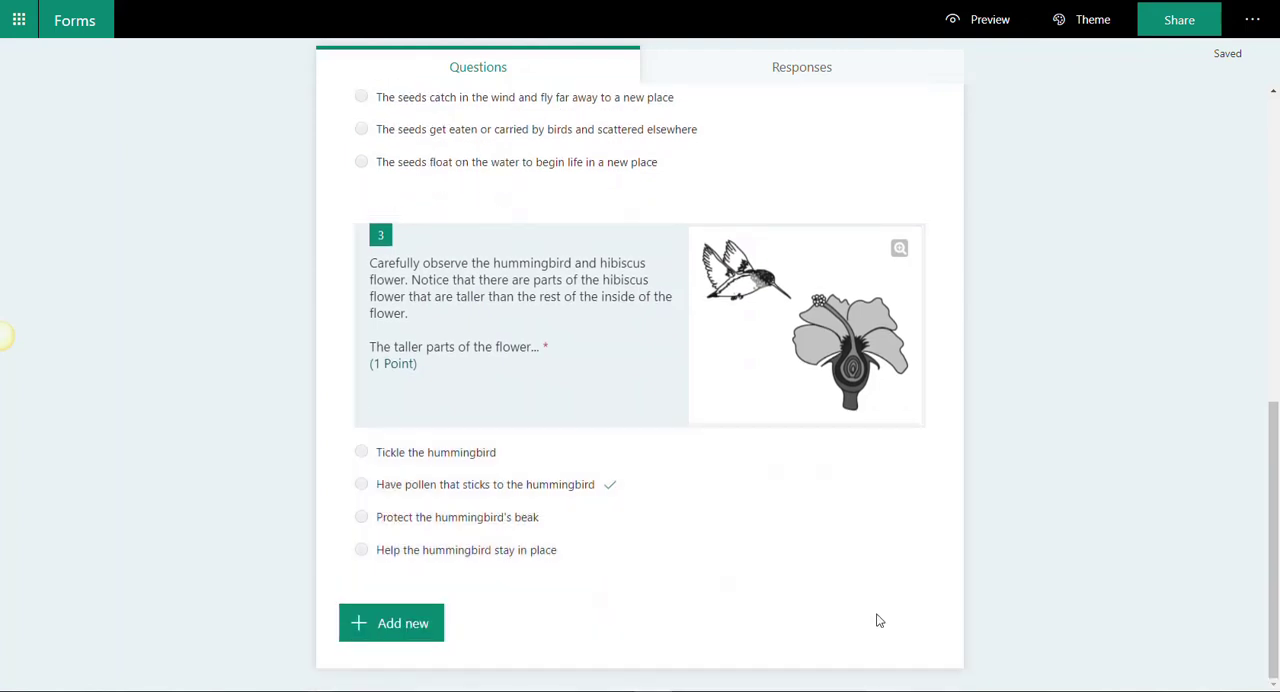
Step: Add a text question as question 4 and enable Long answer for it
left_click(406, 623)
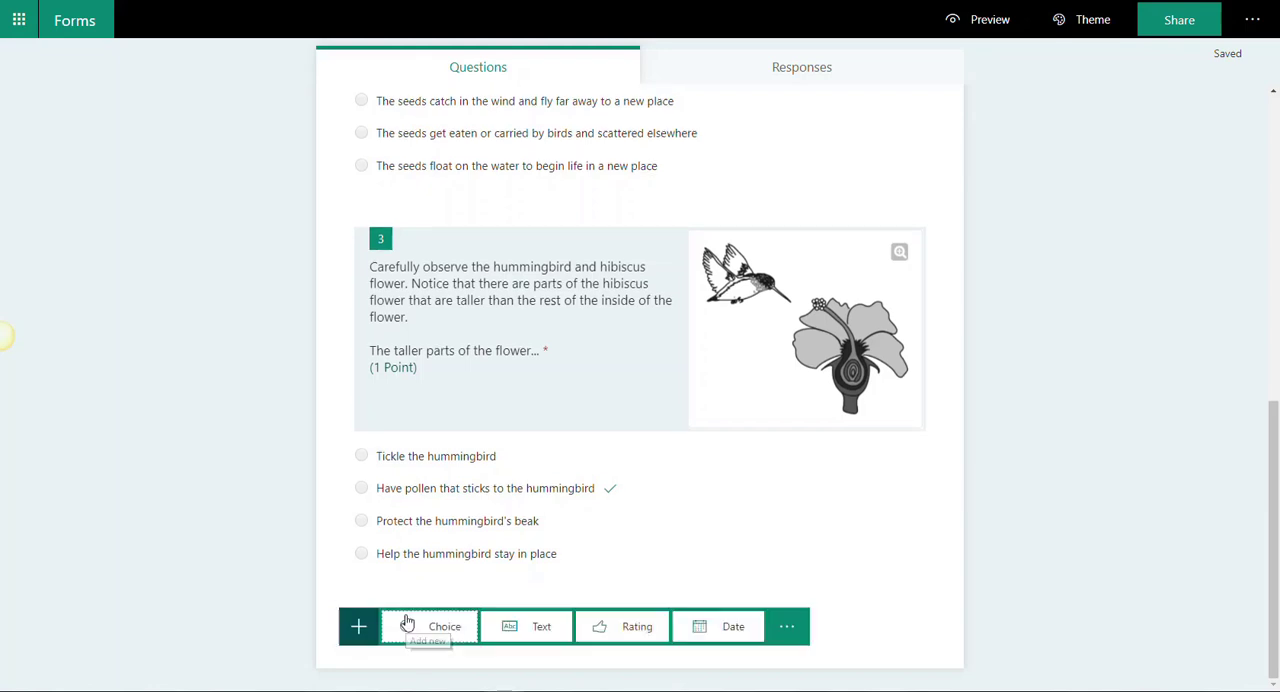
left_click(546, 627)
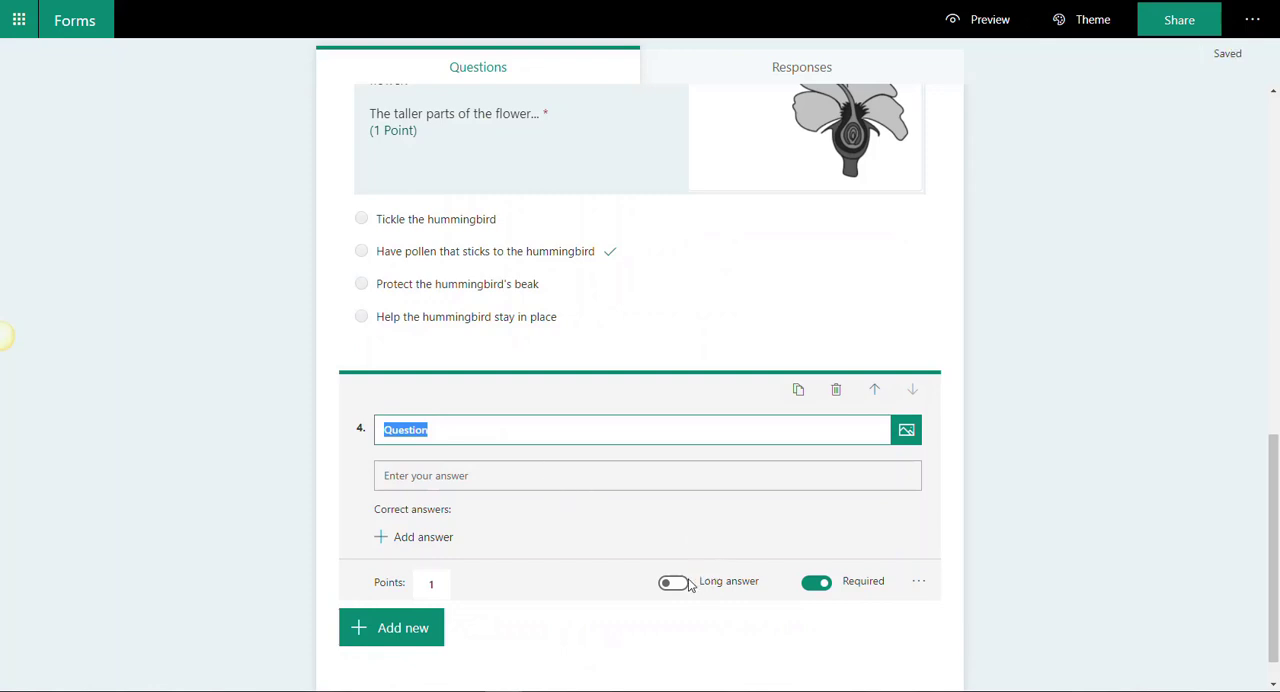
left_click(673, 583)
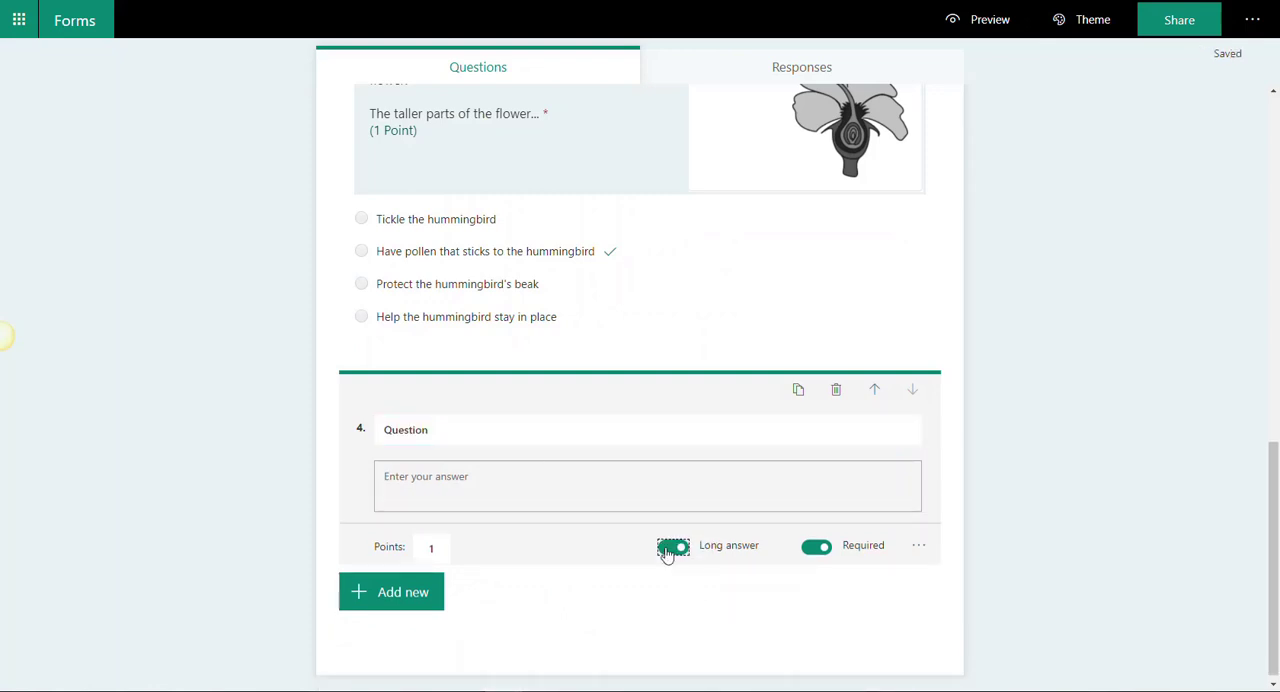
left_click(668, 549)
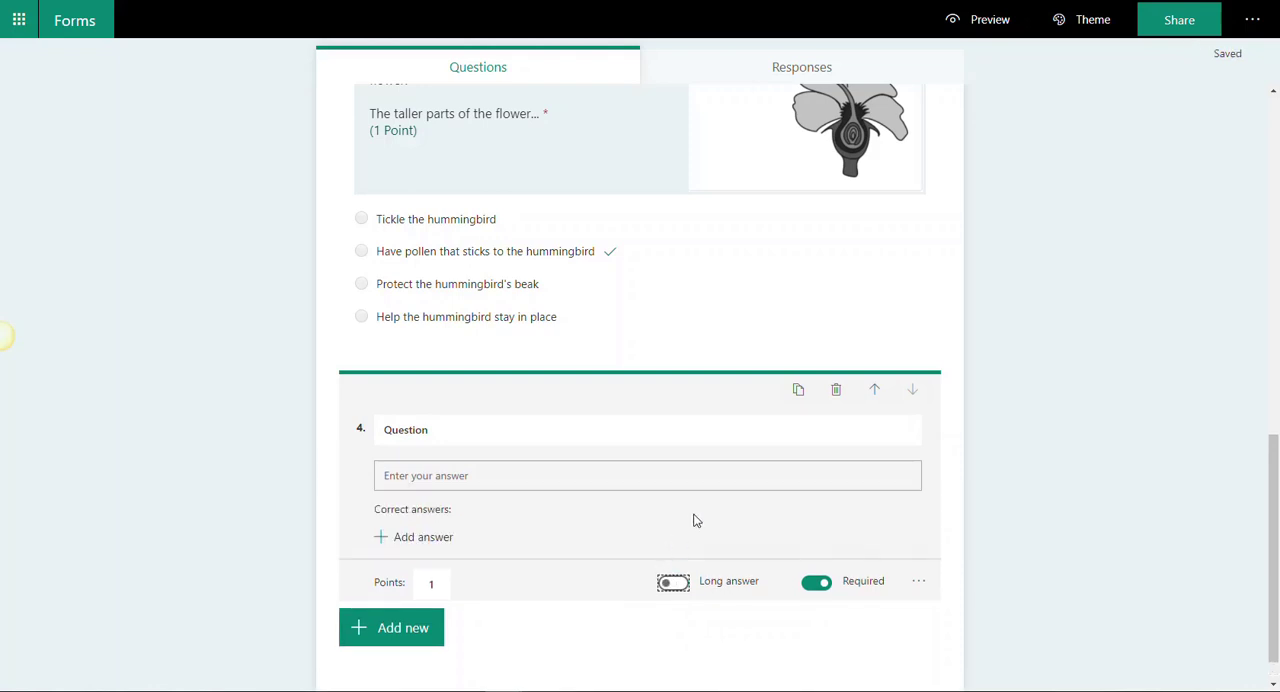
left_click(673, 583)
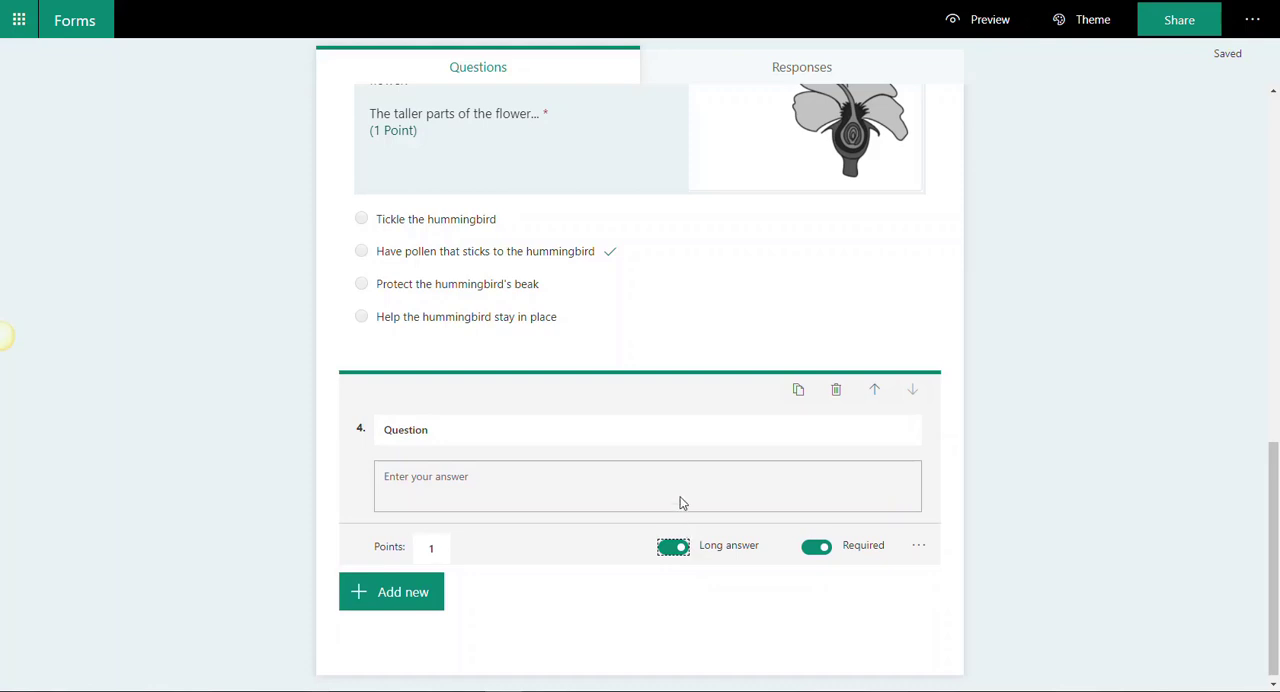
left_click(632, 432)
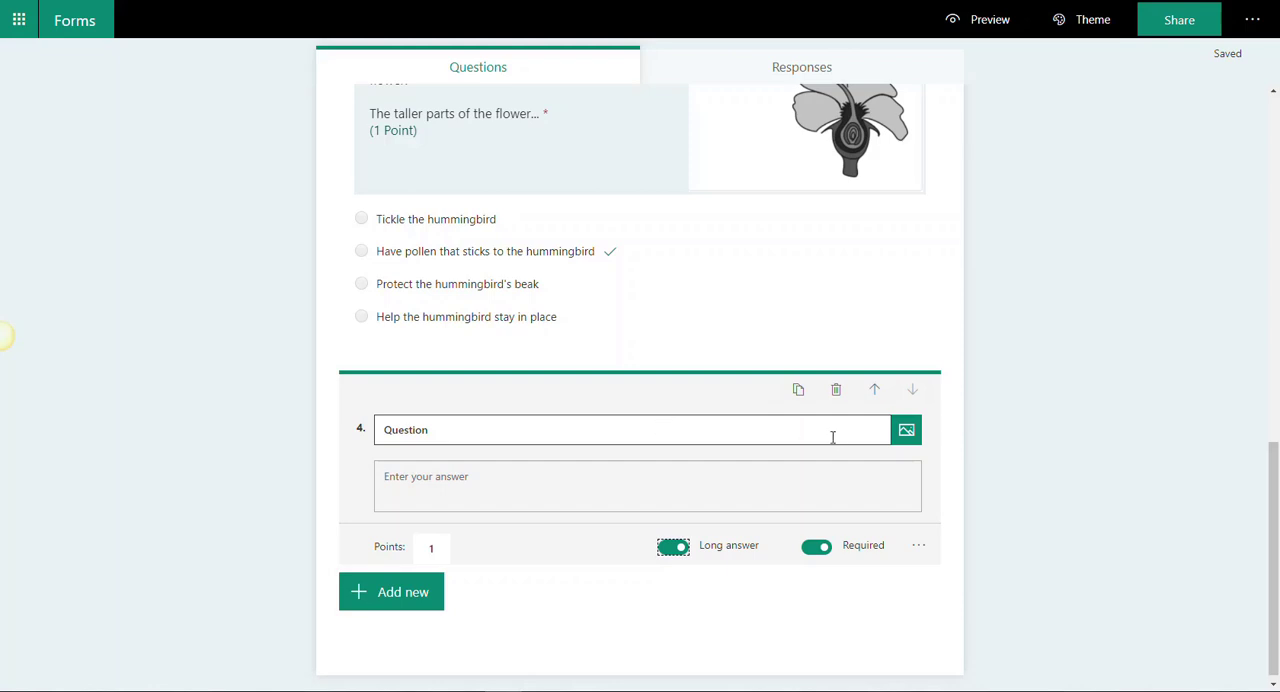
left_click(905, 432)
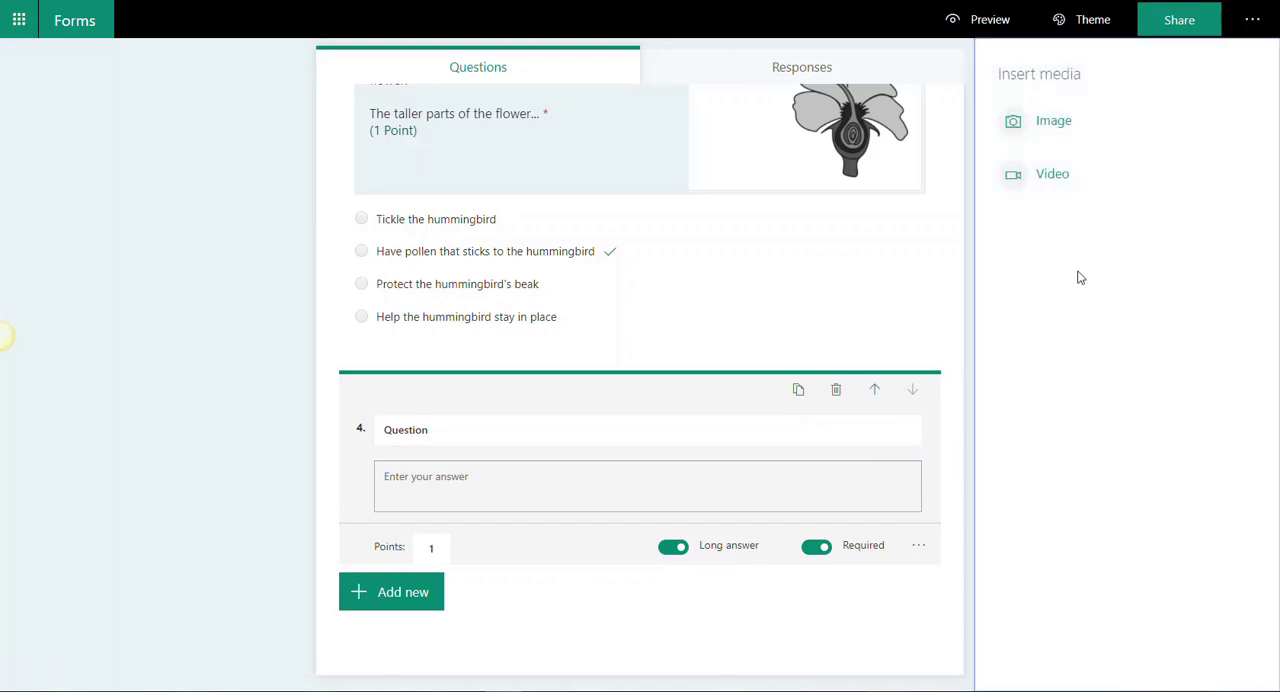
left_click(1036, 177)
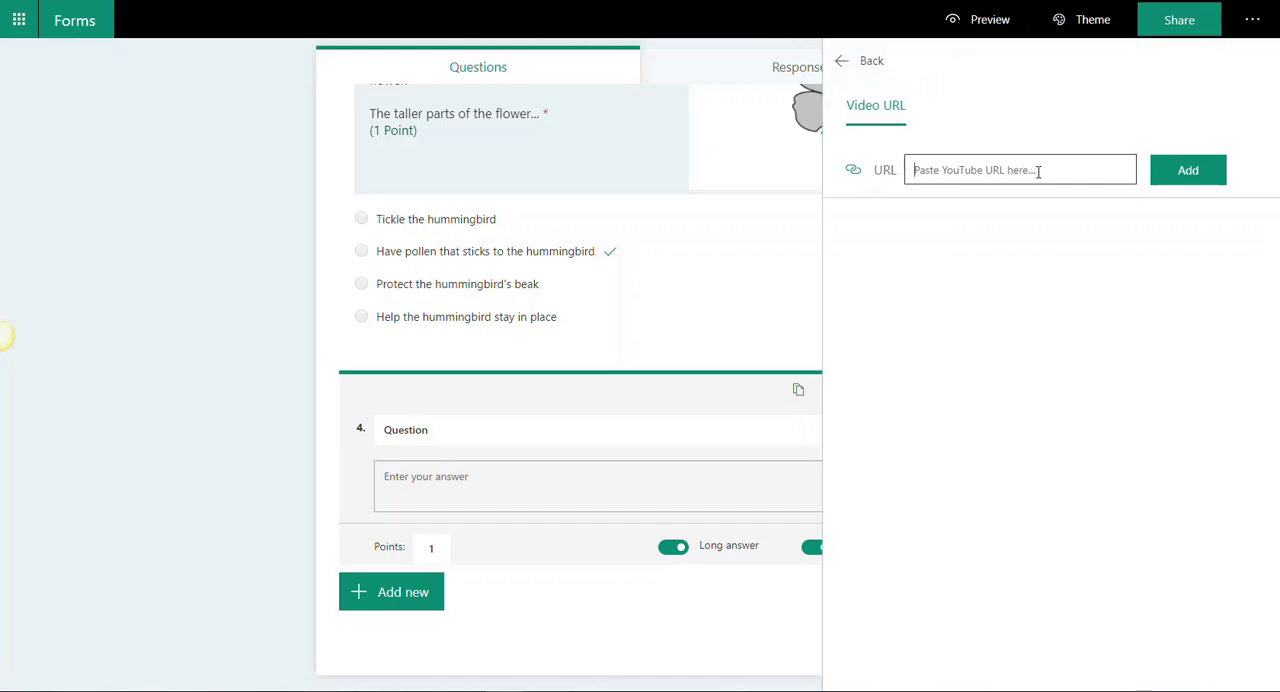
type("https://youtu.be/djPVgip_bdU")
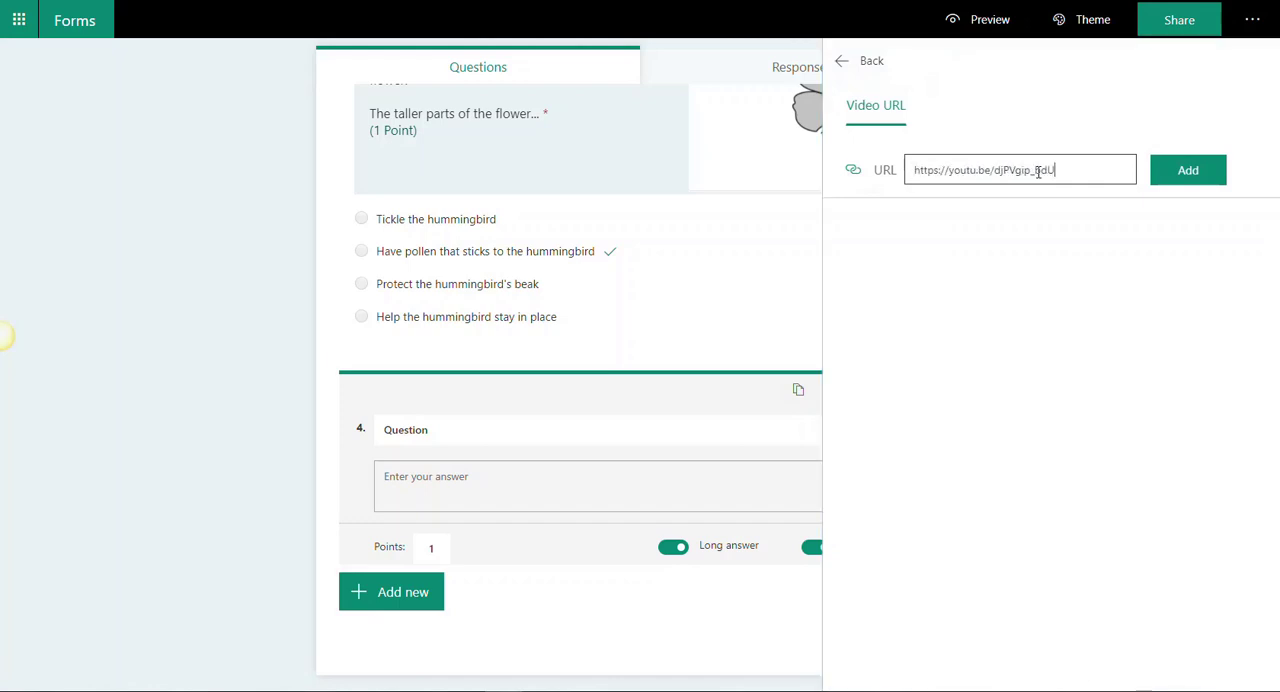
left_click(1168, 177)
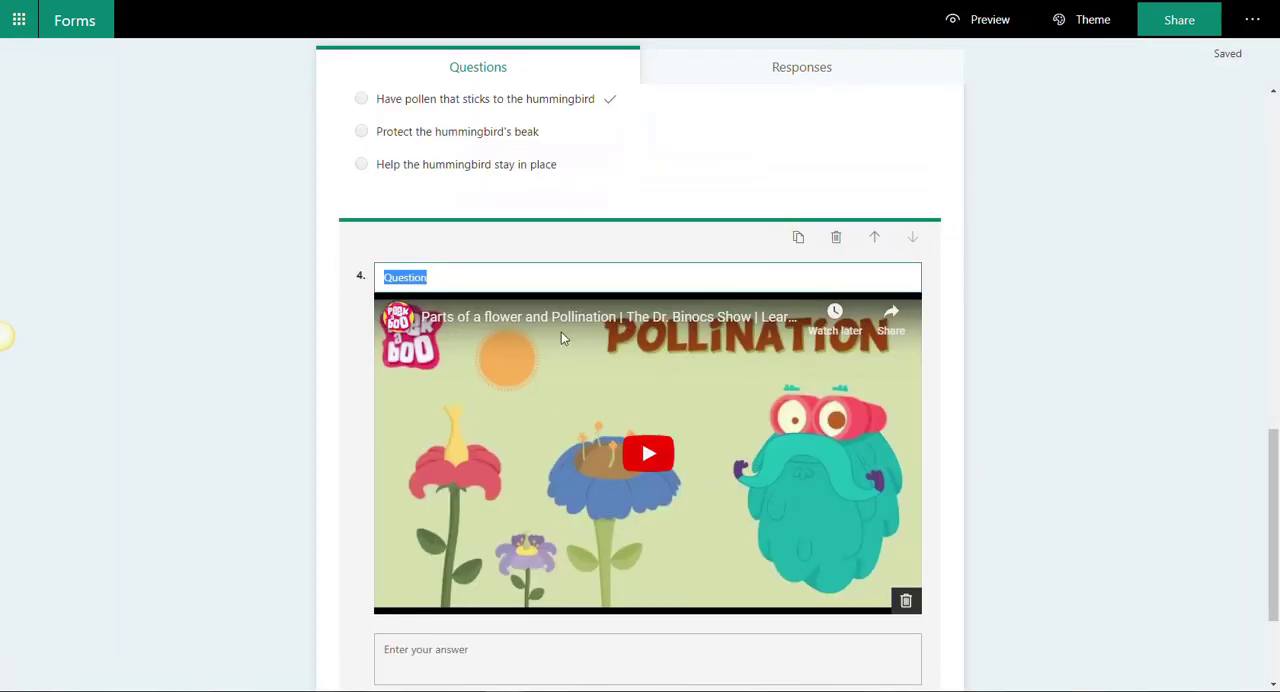
Step: Replace question 4's placeholder text with "In your own words describe the process of pollination." and set its points to 4
key("BackSpace")
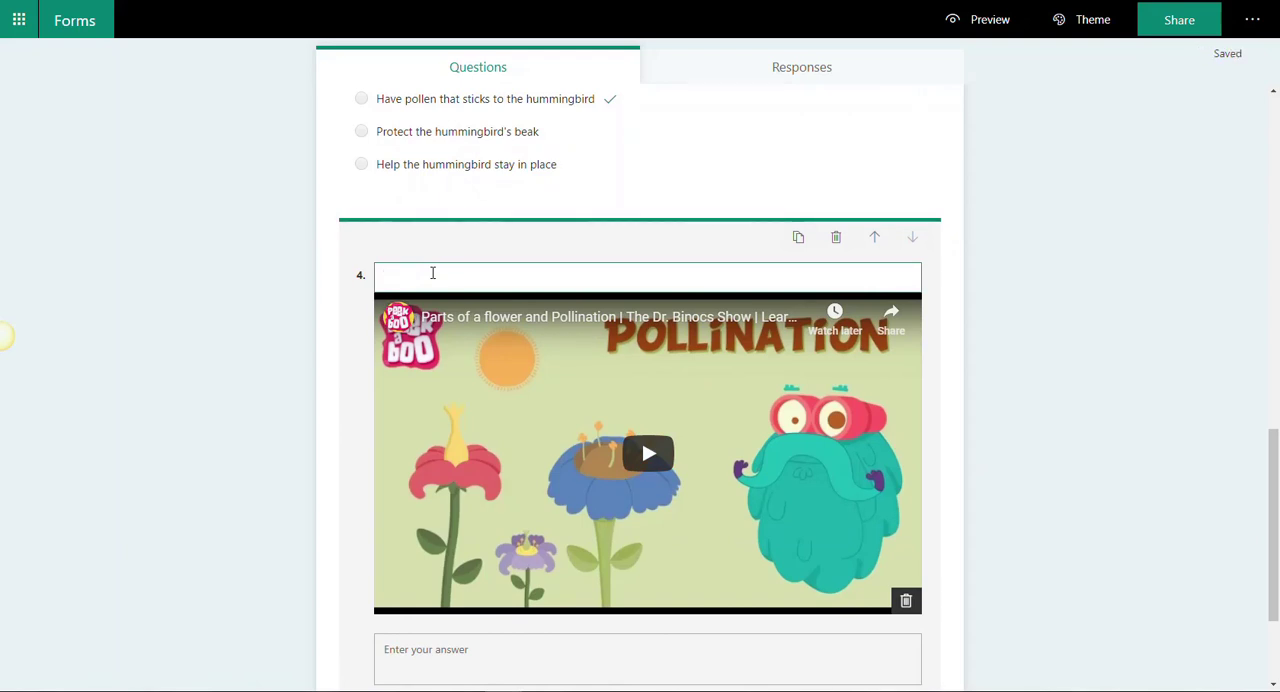
type("In your own words describe the process of pollination.")
scroll(997, 203, "down", 3)
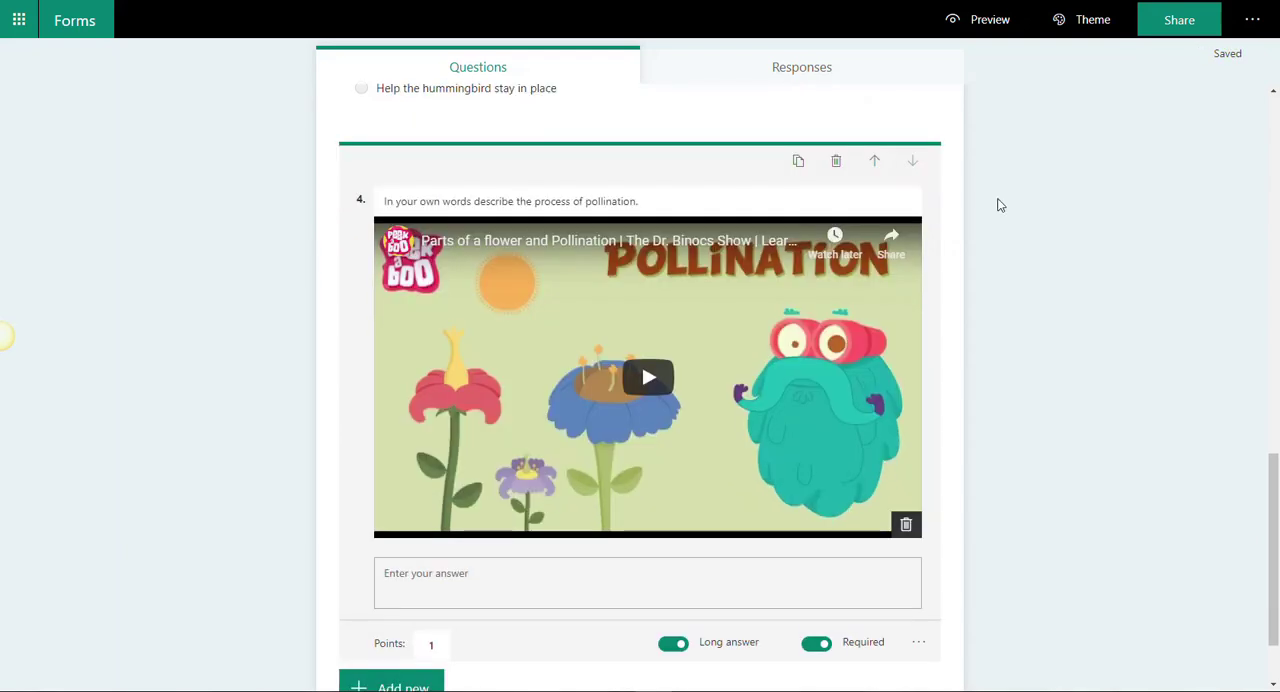
left_click(432, 541)
left_click_drag(434, 542, 429, 544)
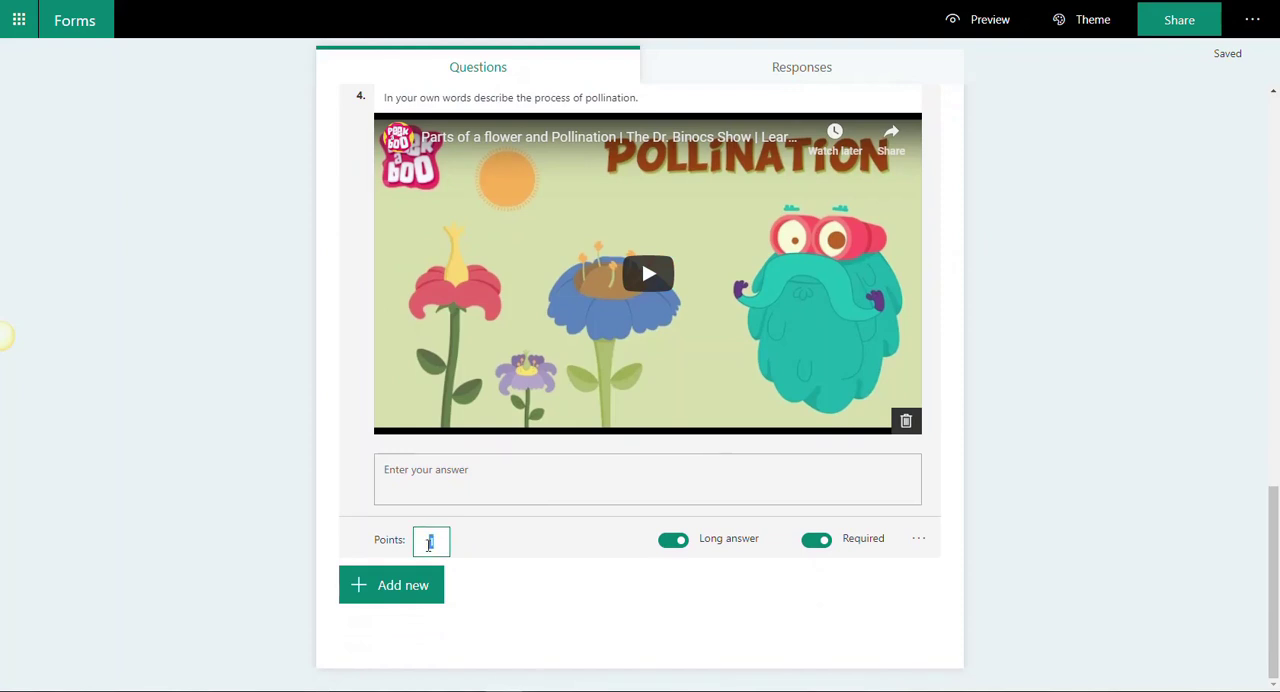
type("4")
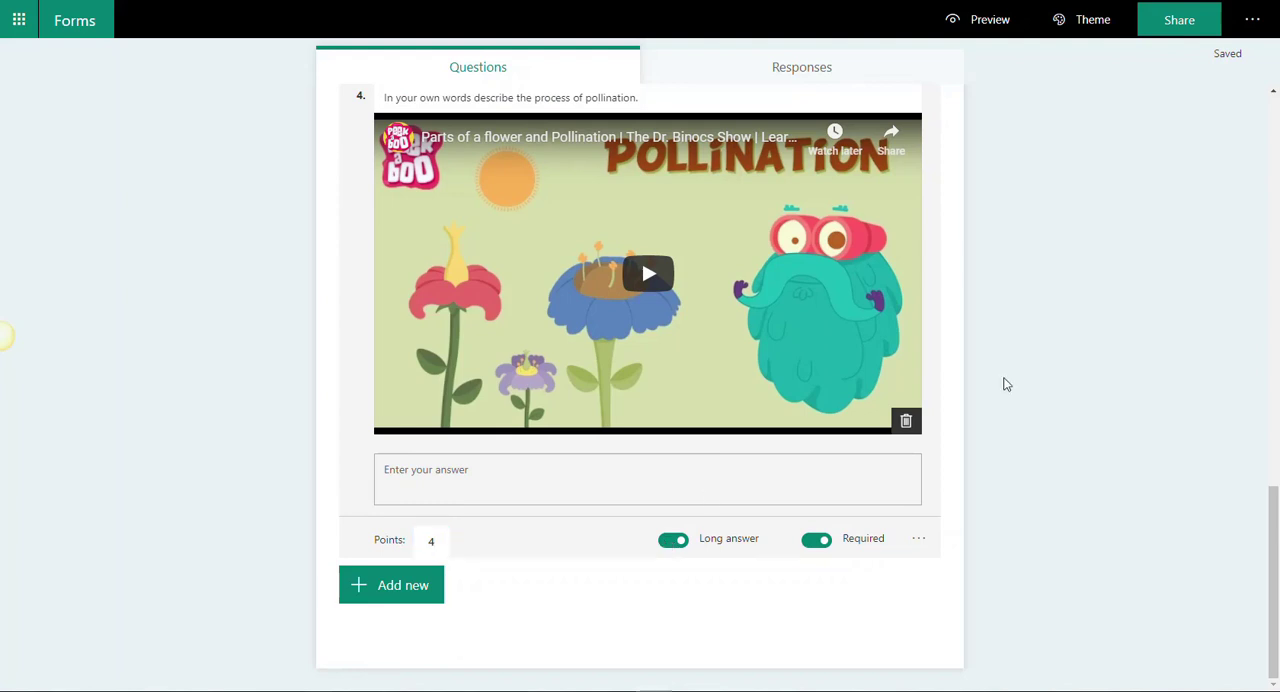
Step: Review the whole quiz from the title to question 4, opening question 1 to examine its answers and settings
scroll(1008, 380, "up", 3)
scroll(1010, 381, "up", 10)
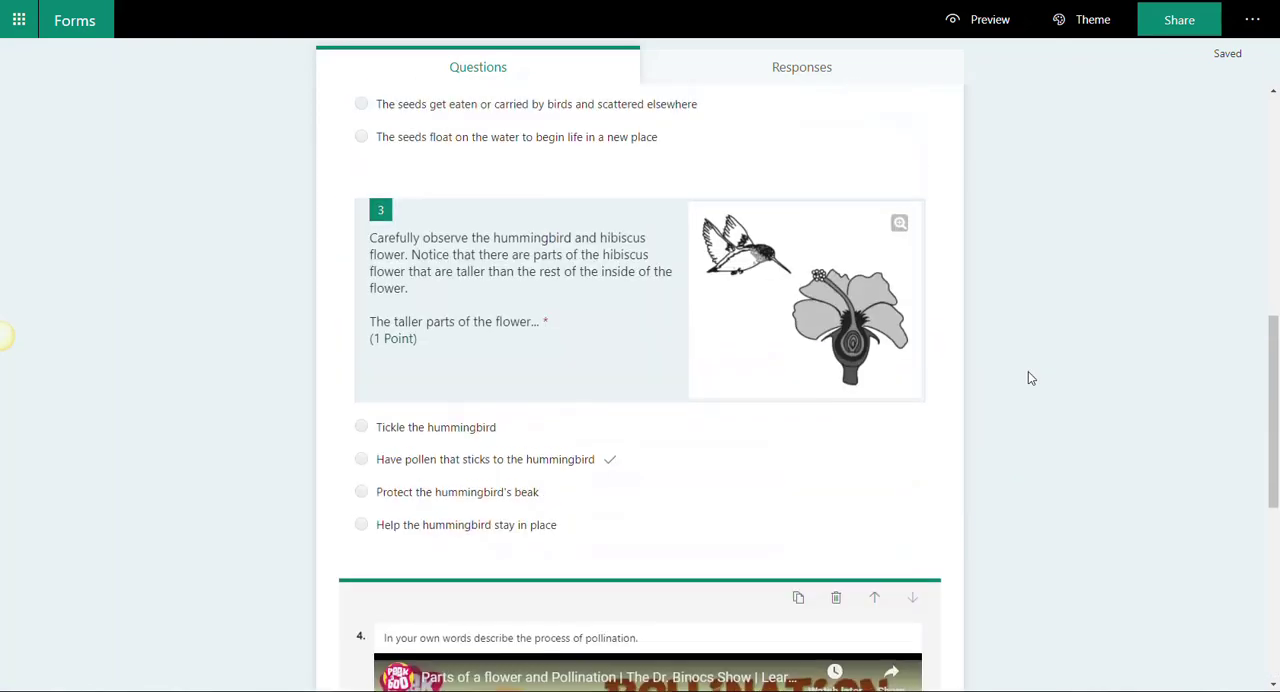
scroll(1036, 356, "up", 2)
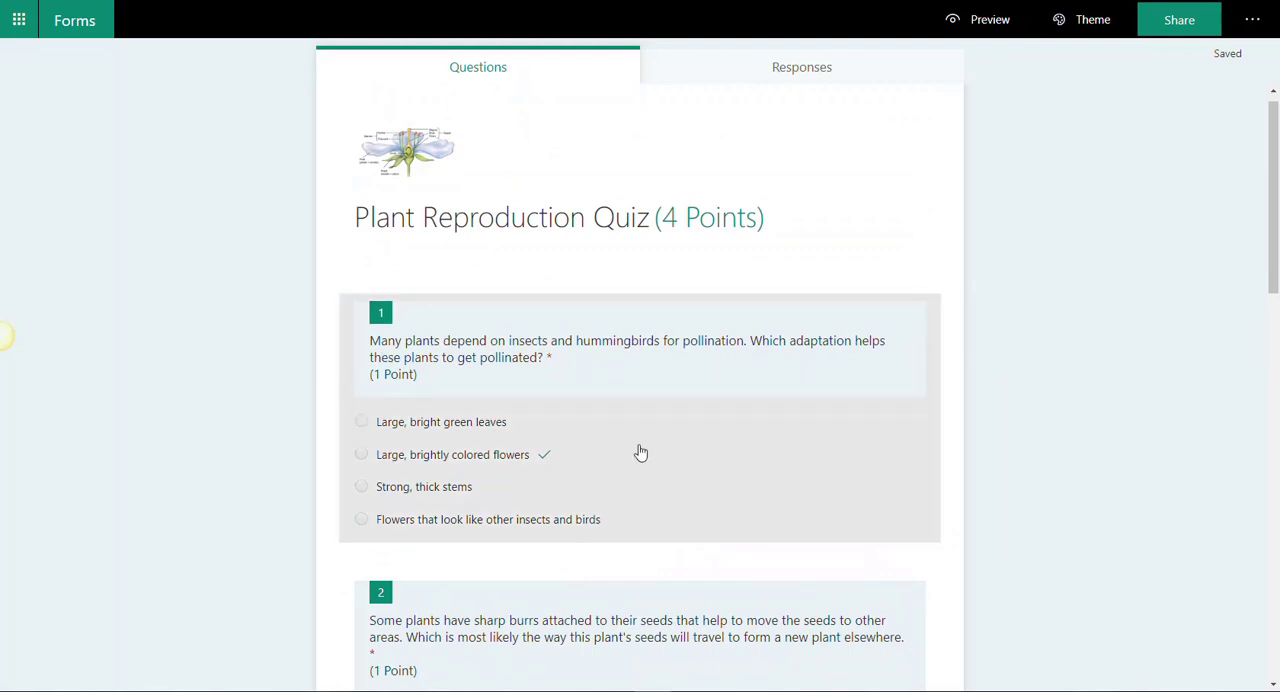
left_click(612, 462)
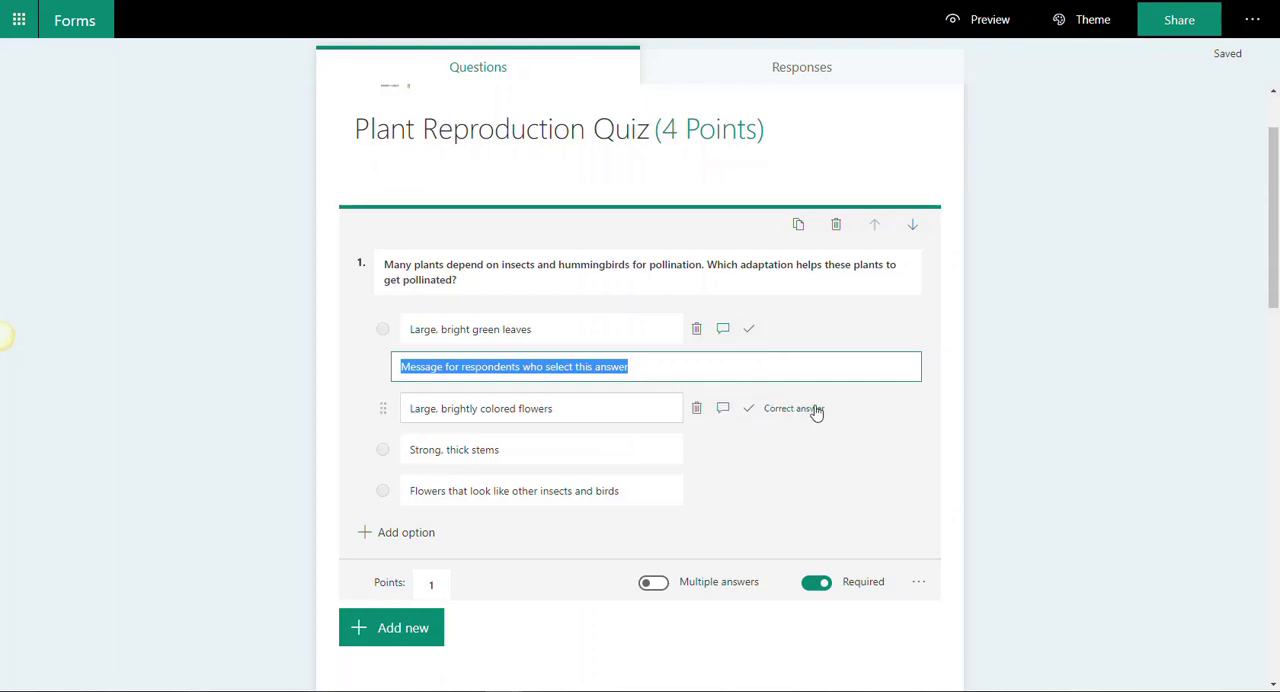
left_click(795, 408)
scroll(986, 409, "down", 2)
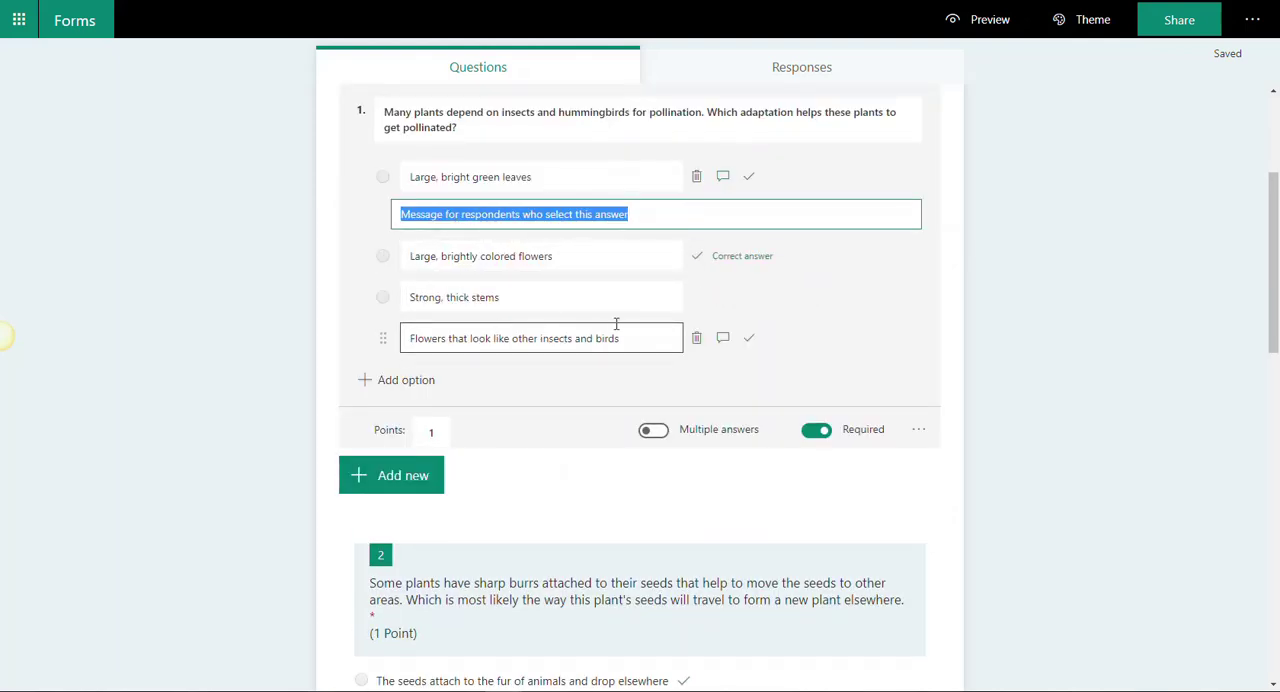
scroll(606, 380, "down", 1)
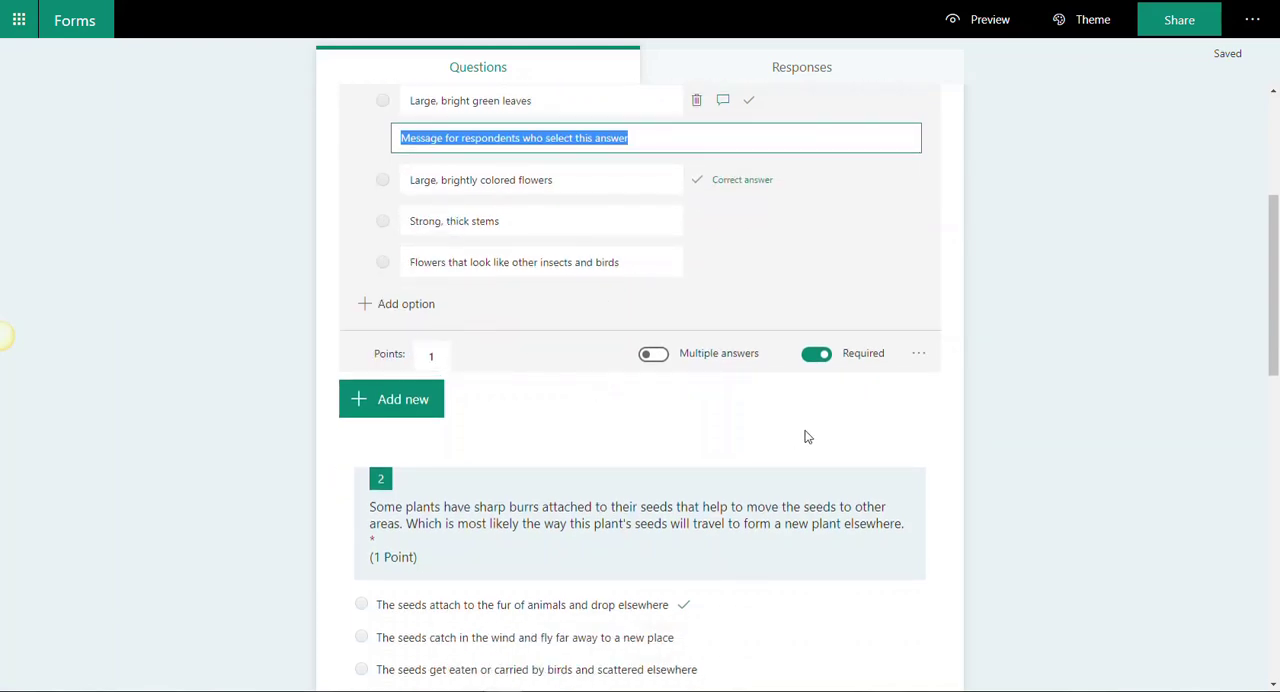
scroll(830, 432, "down", 15)
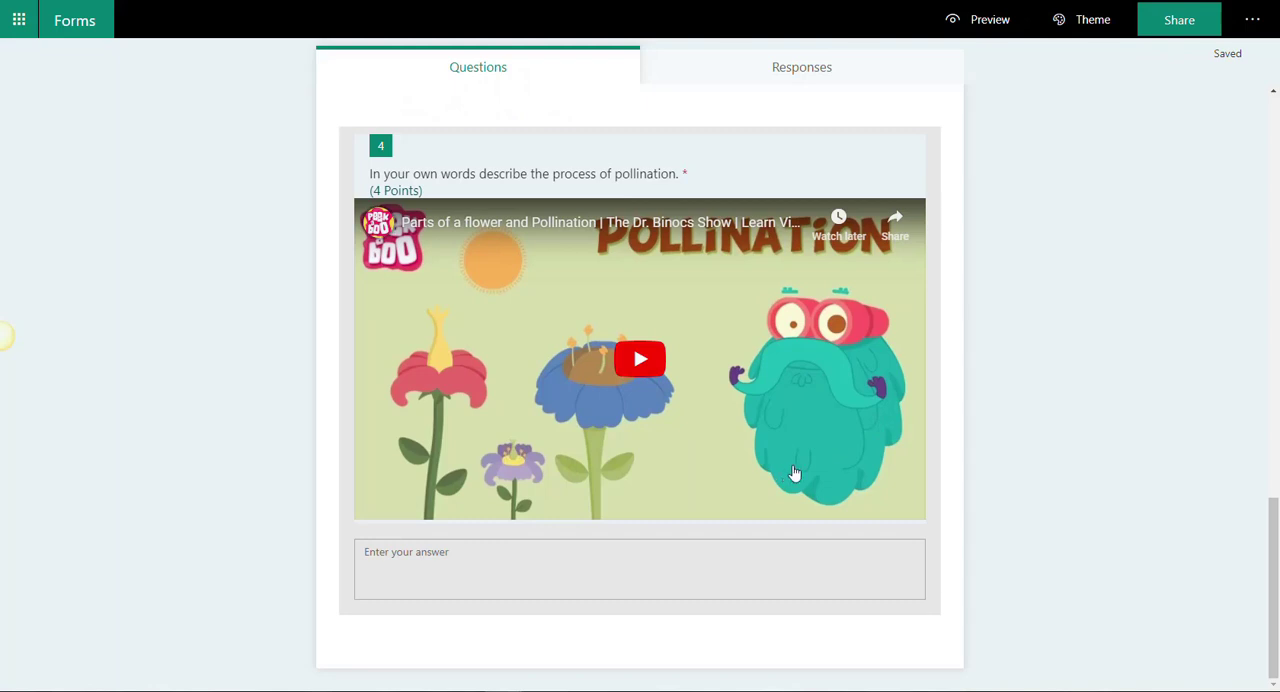
Step: Preview the quiz as a respondent and review it from the title through question 4
left_click(788, 190)
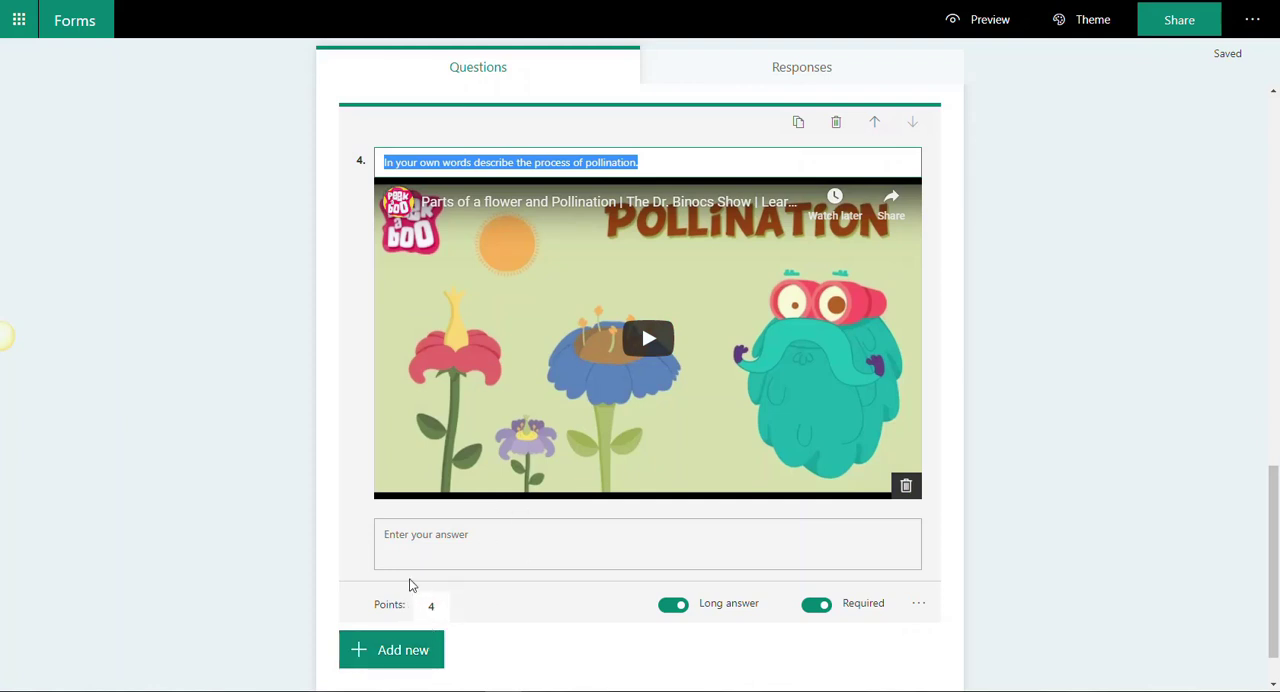
left_click(971, 20)
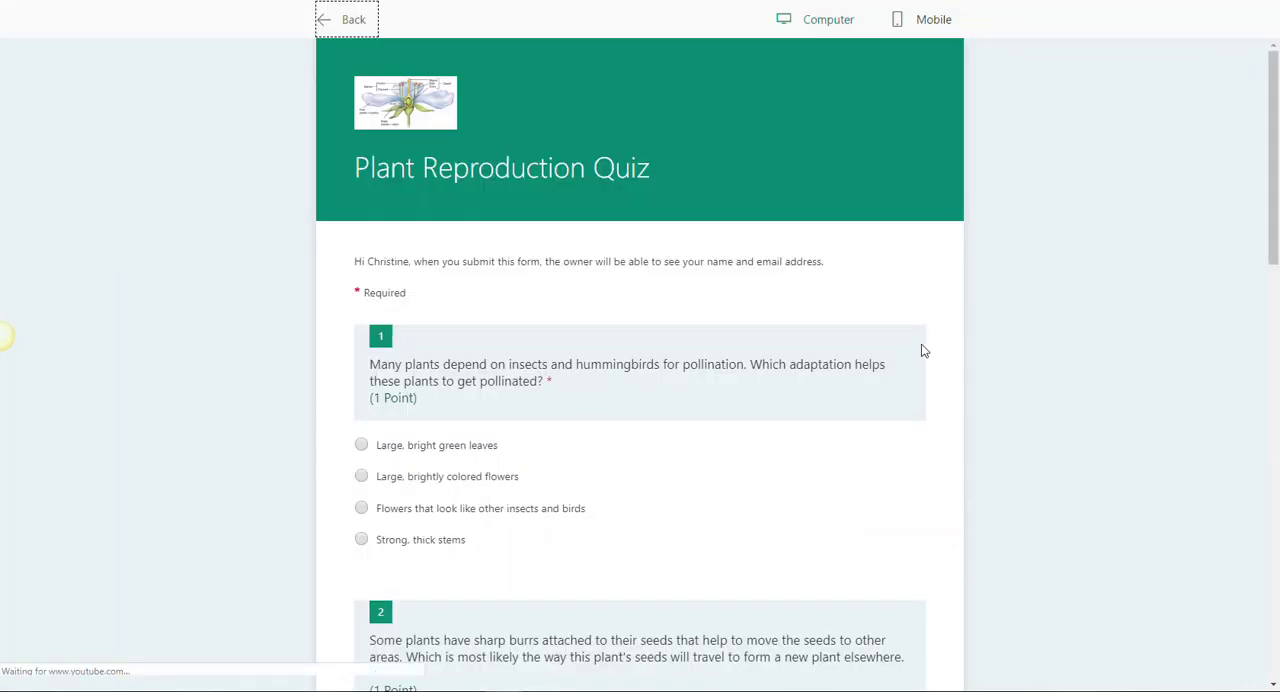
scroll(899, 296, "down", 1)
scroll(899, 298, "down", 5)
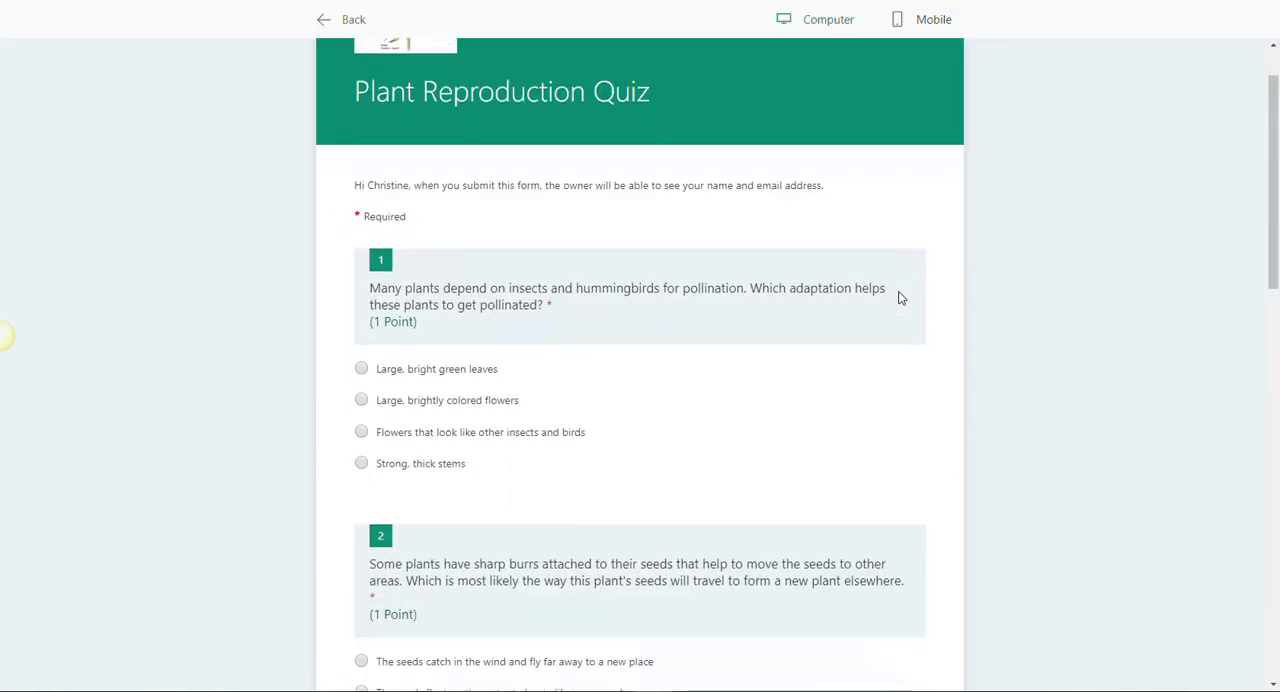
scroll(897, 298, "down", 6)
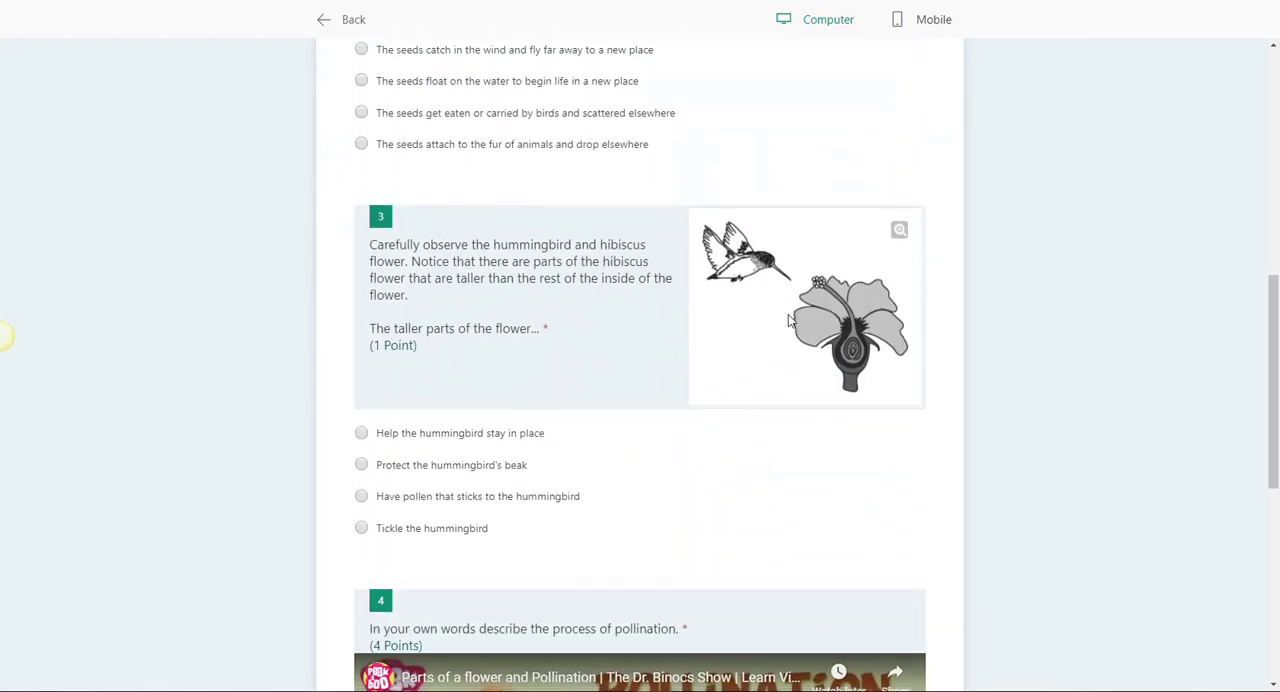
scroll(789, 320, "down", 5)
scroll(790, 321, "down", 4)
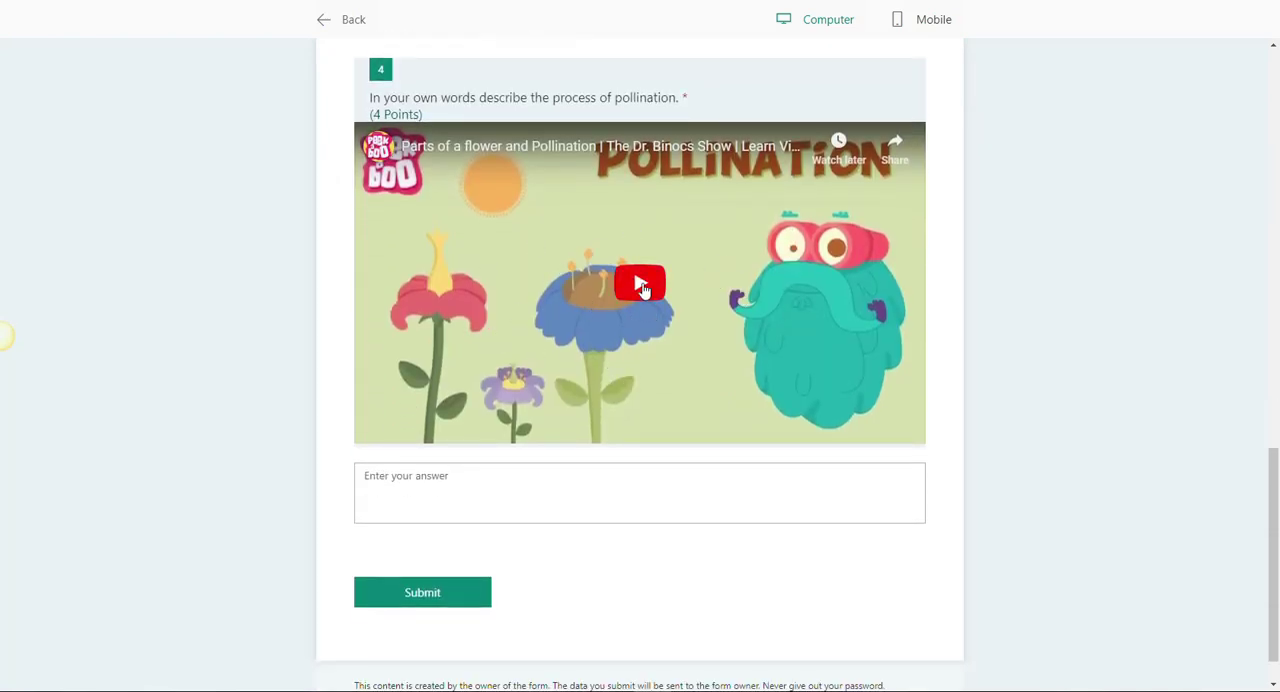
Step: Test-play question 4's embedded video in the preview, pause it, dismiss the suggested videos and return to editing the quiz
left_click(642, 285)
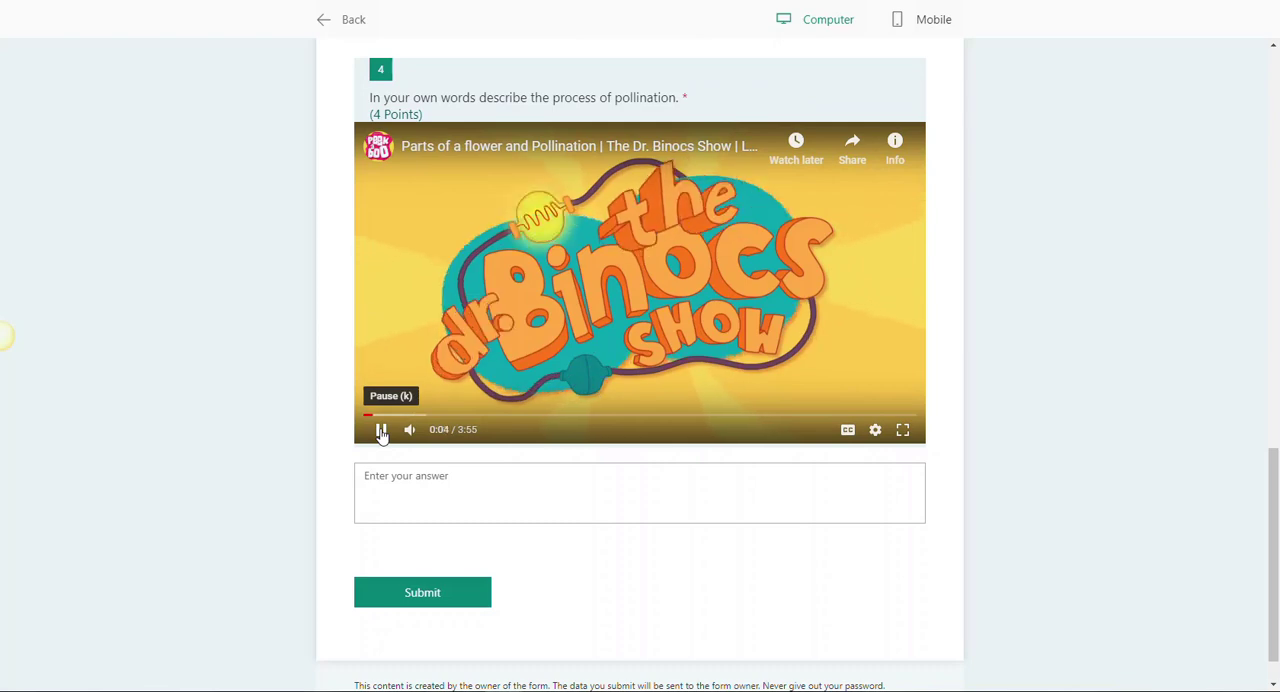
left_click(382, 431)
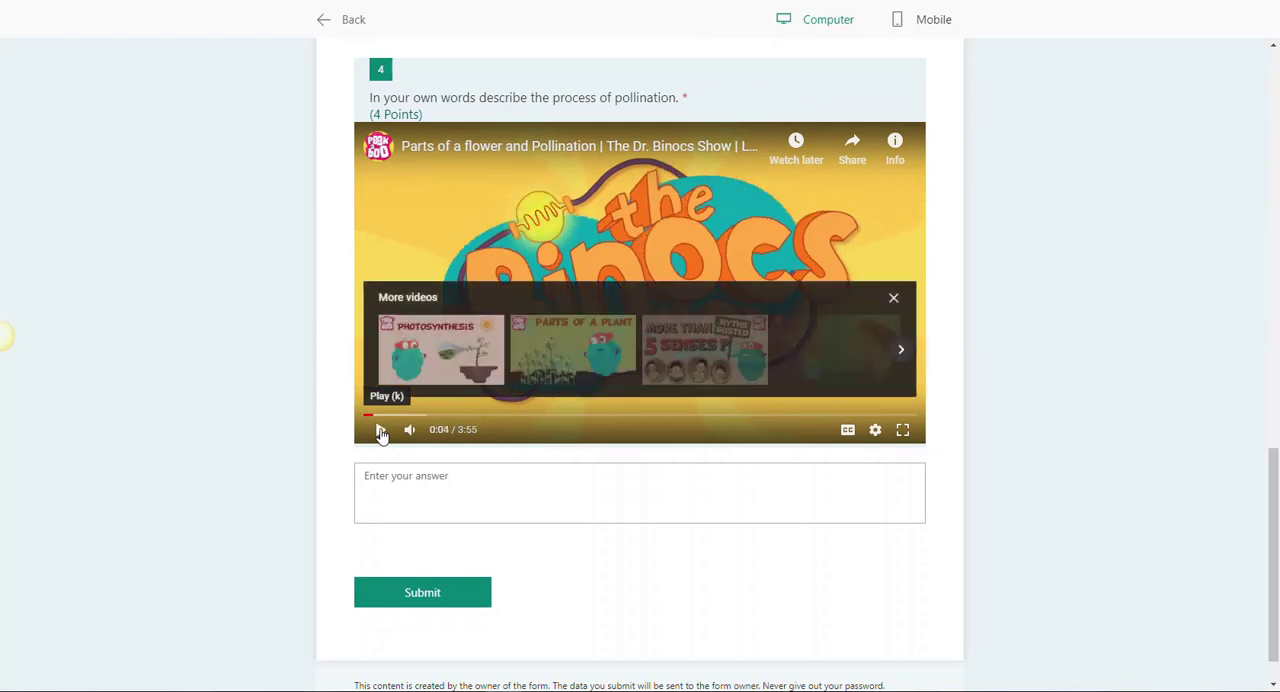
left_click(892, 301)
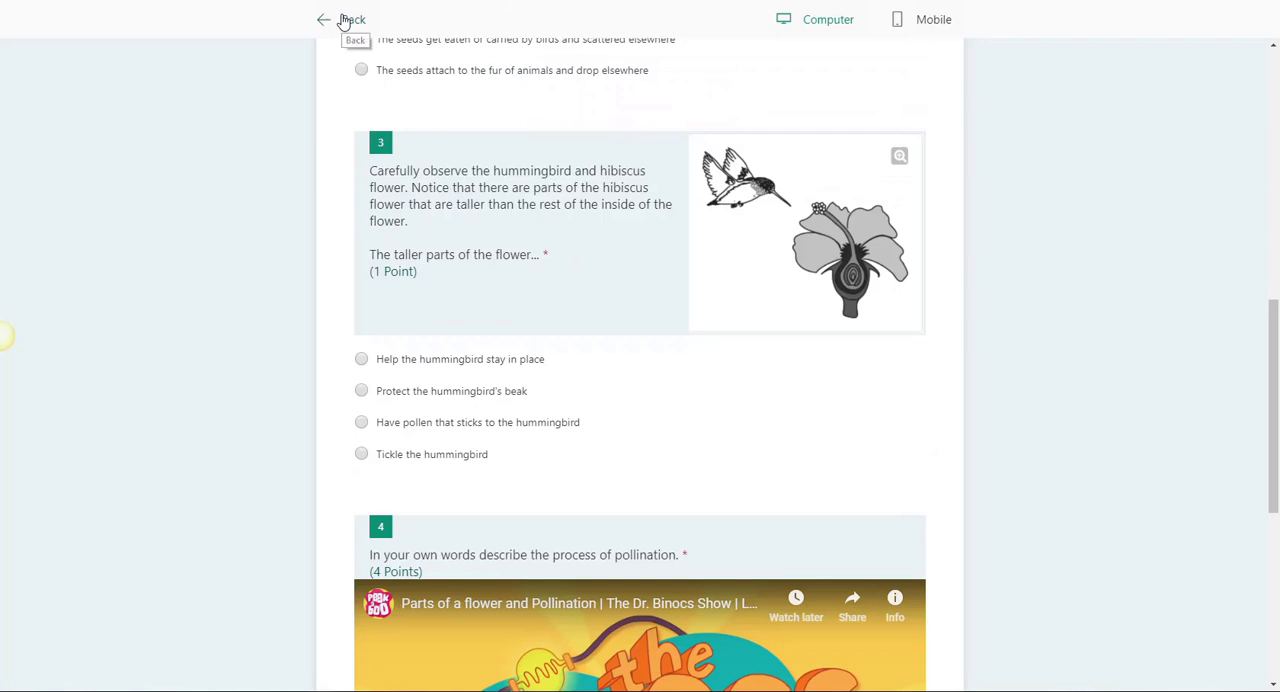
left_click(343, 19)
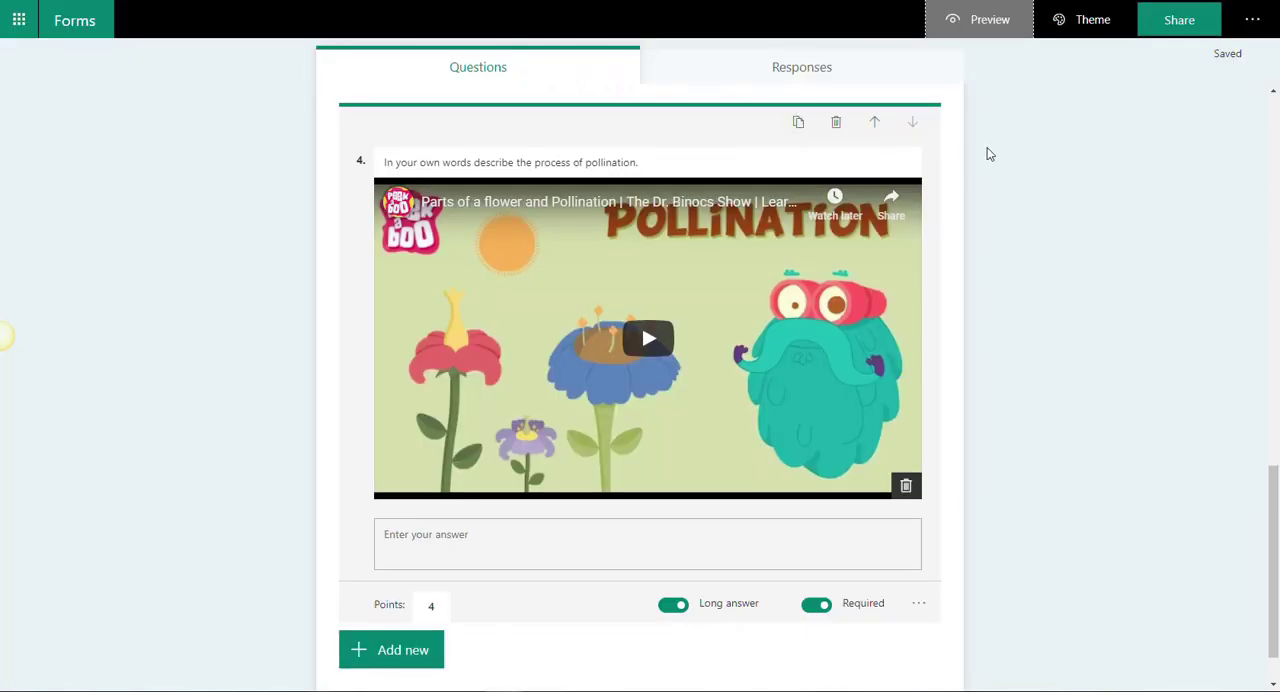
Step: Add a Date question as question 5, below the pollination question
scroll(1118, 229, "down", 1)
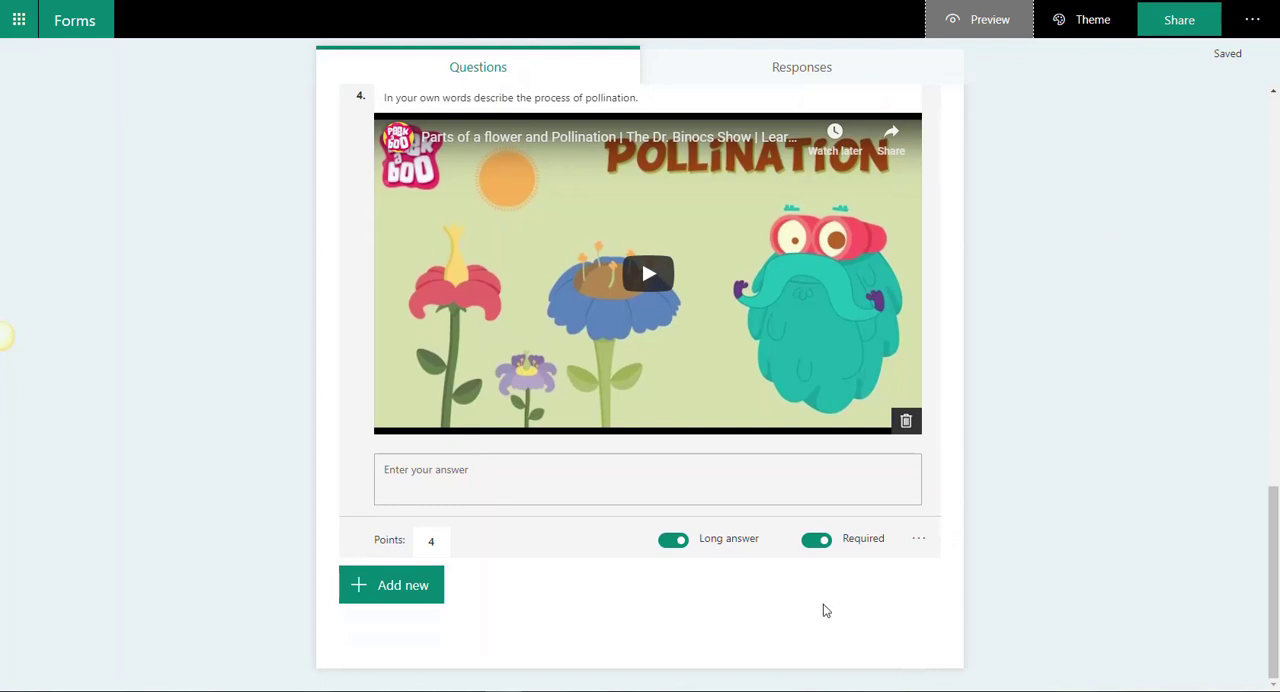
left_click(392, 594)
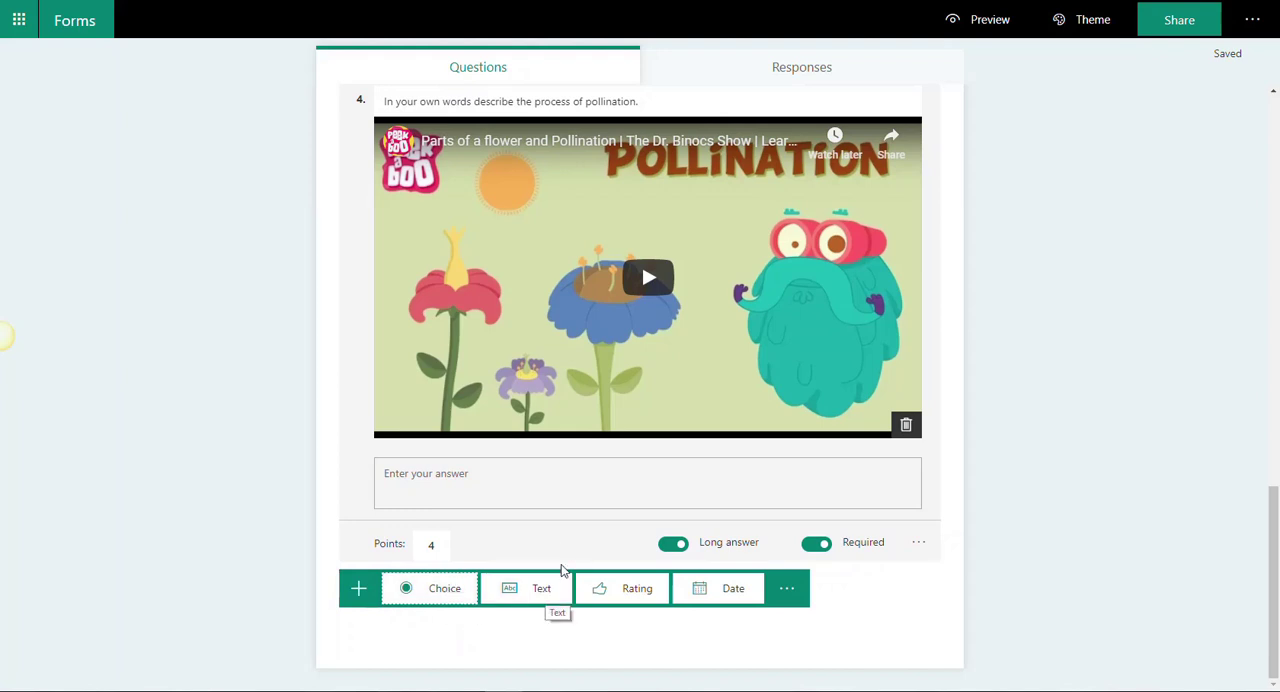
left_click(732, 590)
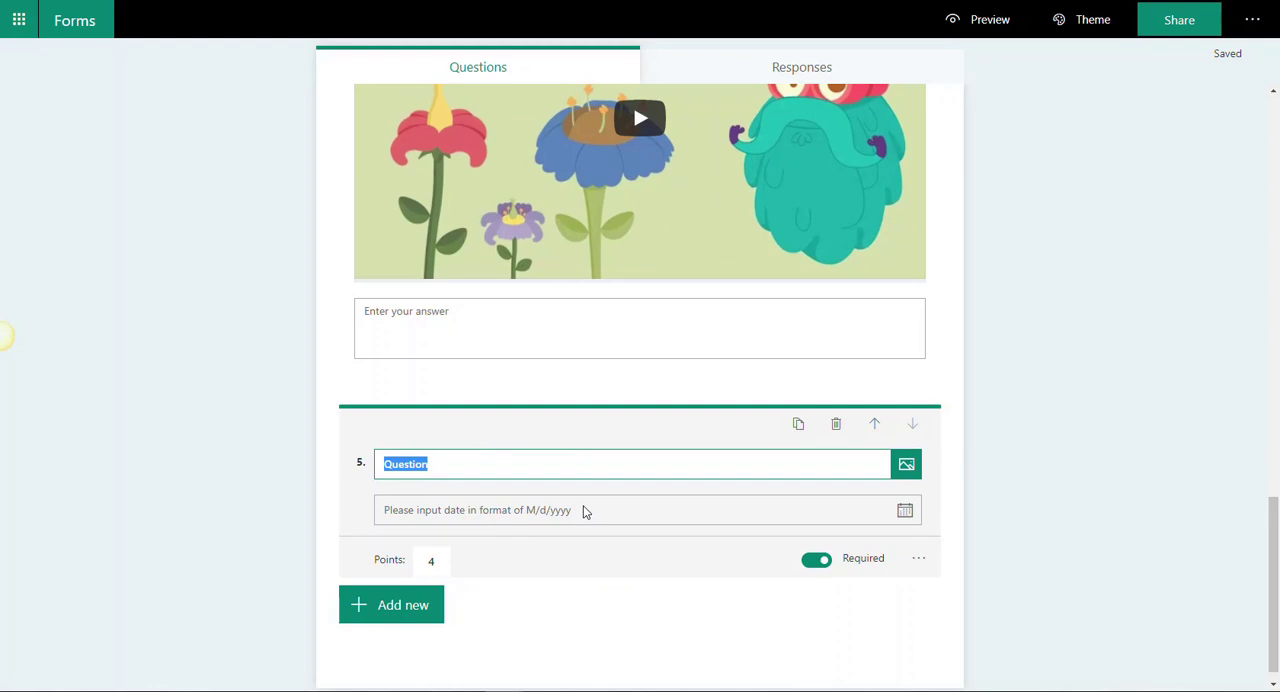
Step: Preview the quiz, test question 5's date picker by choosing 6/5/2019, and return to editing
left_click(1013, 24)
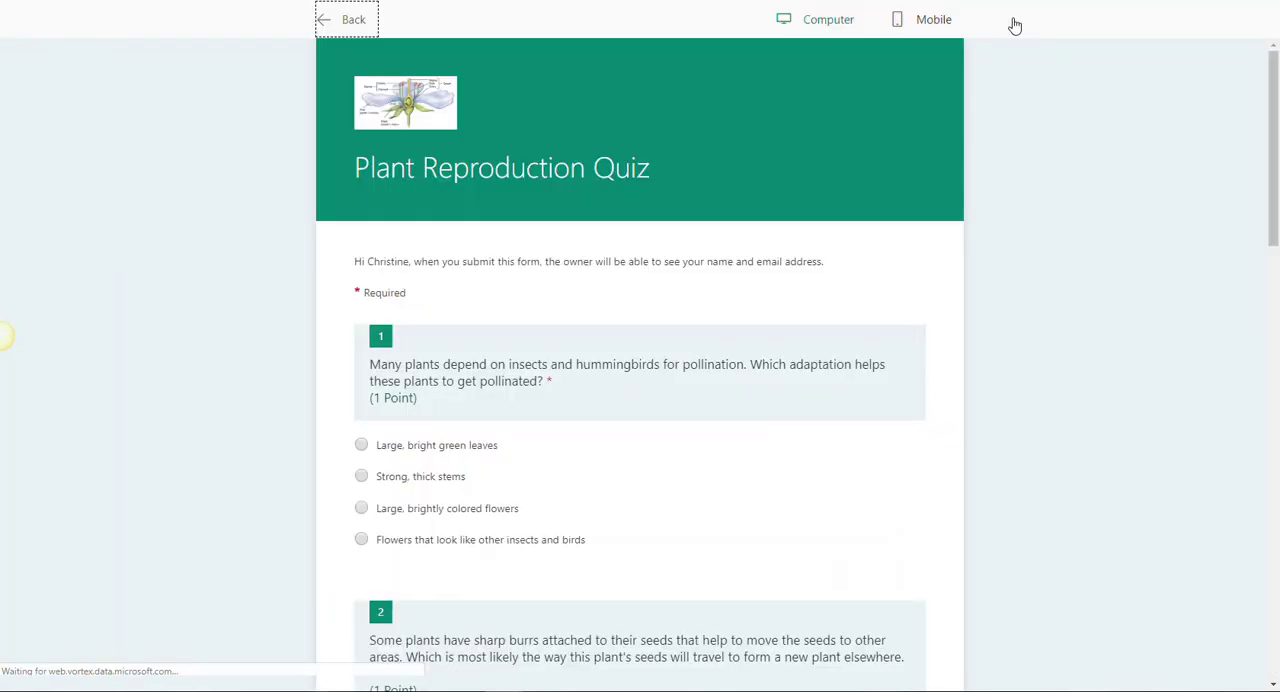
scroll(1036, 385, "down", 15)
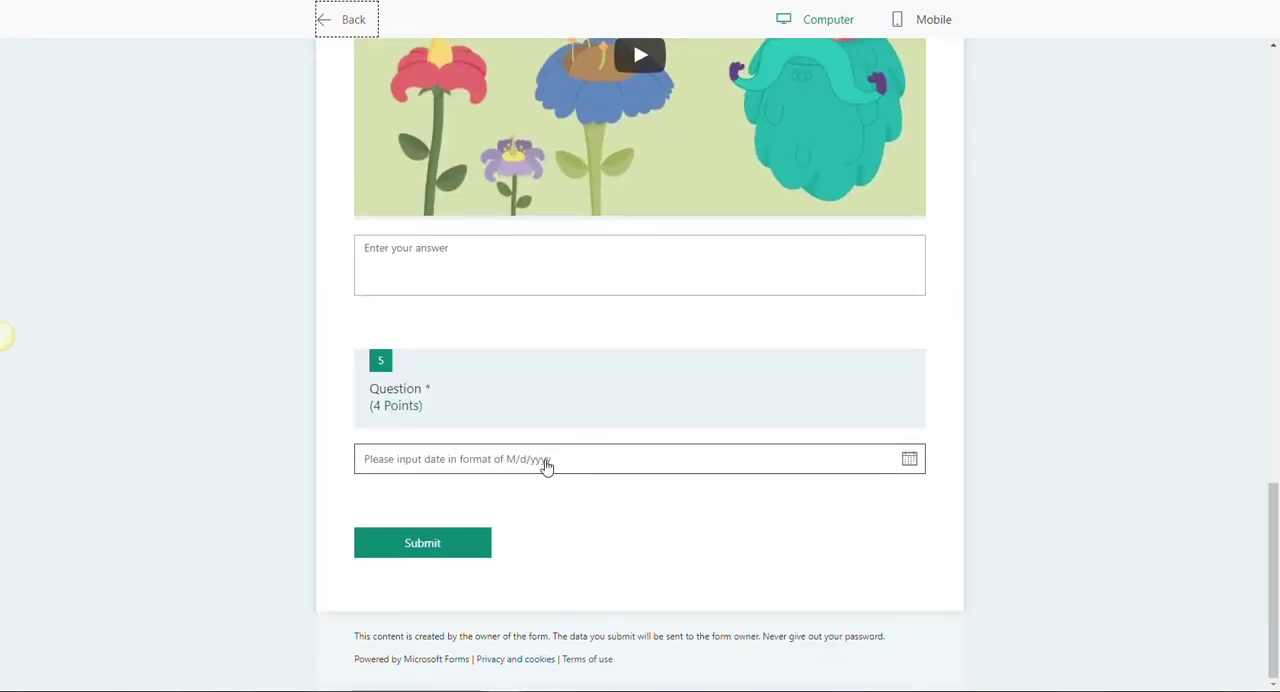
left_click(910, 462)
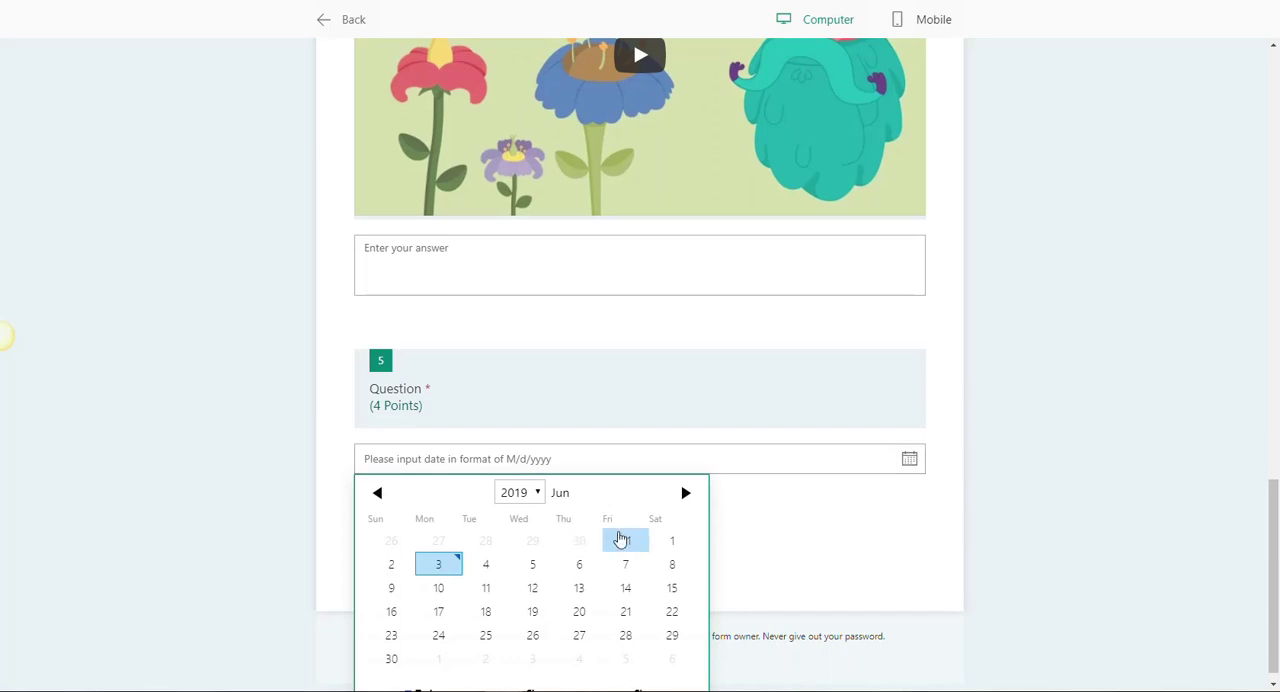
left_click(532, 564)
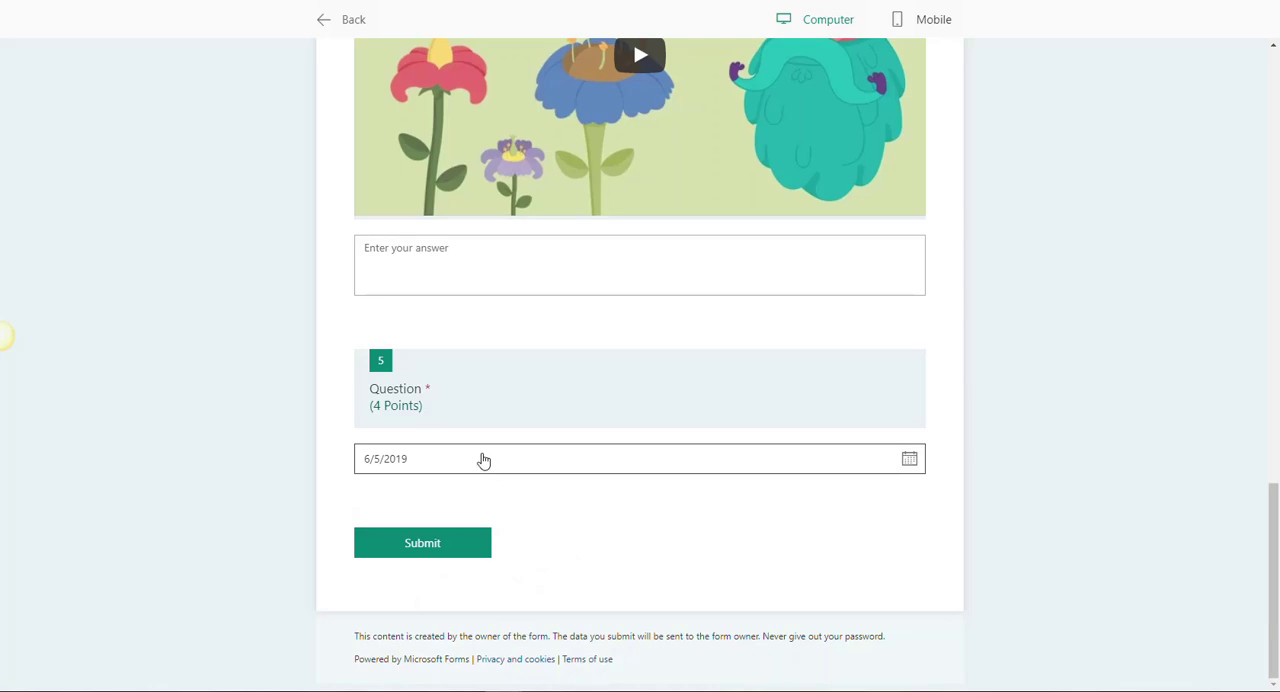
left_click(322, 20)
Step: Add a Ranking question as question 6 with five pollination stages in order, from "insect lands on flower" to "a seed is formed"
left_click(378, 610)
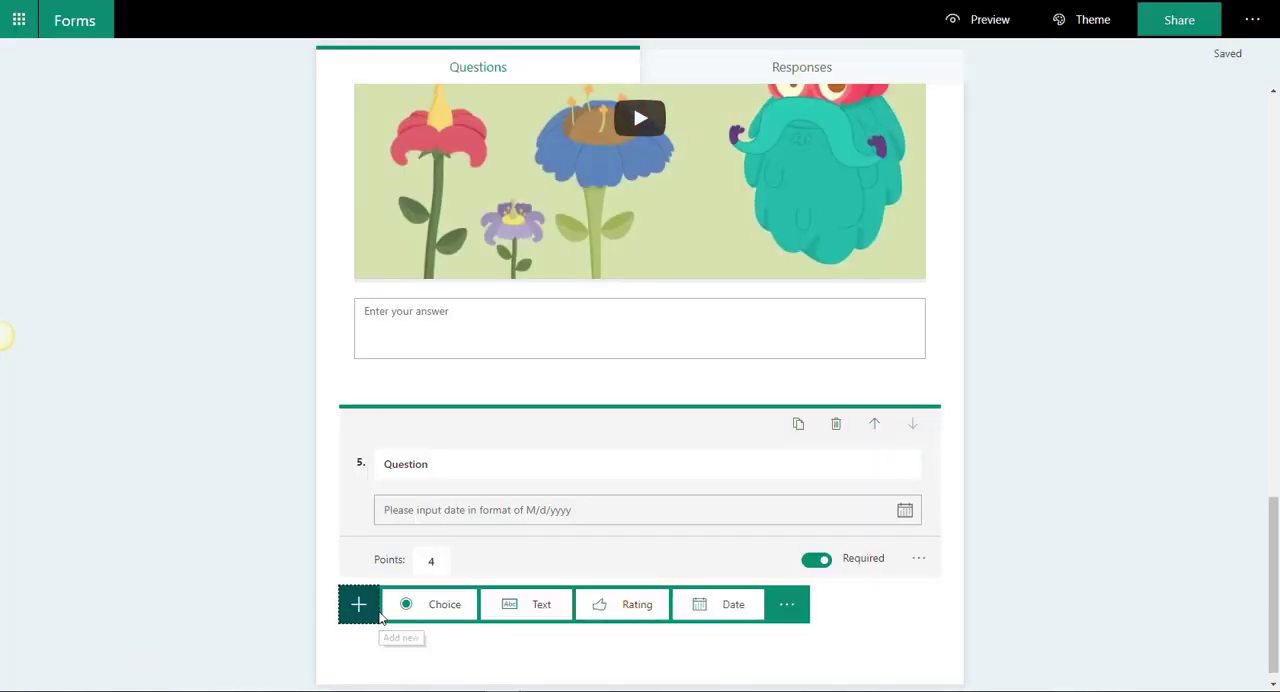
left_click(791, 610)
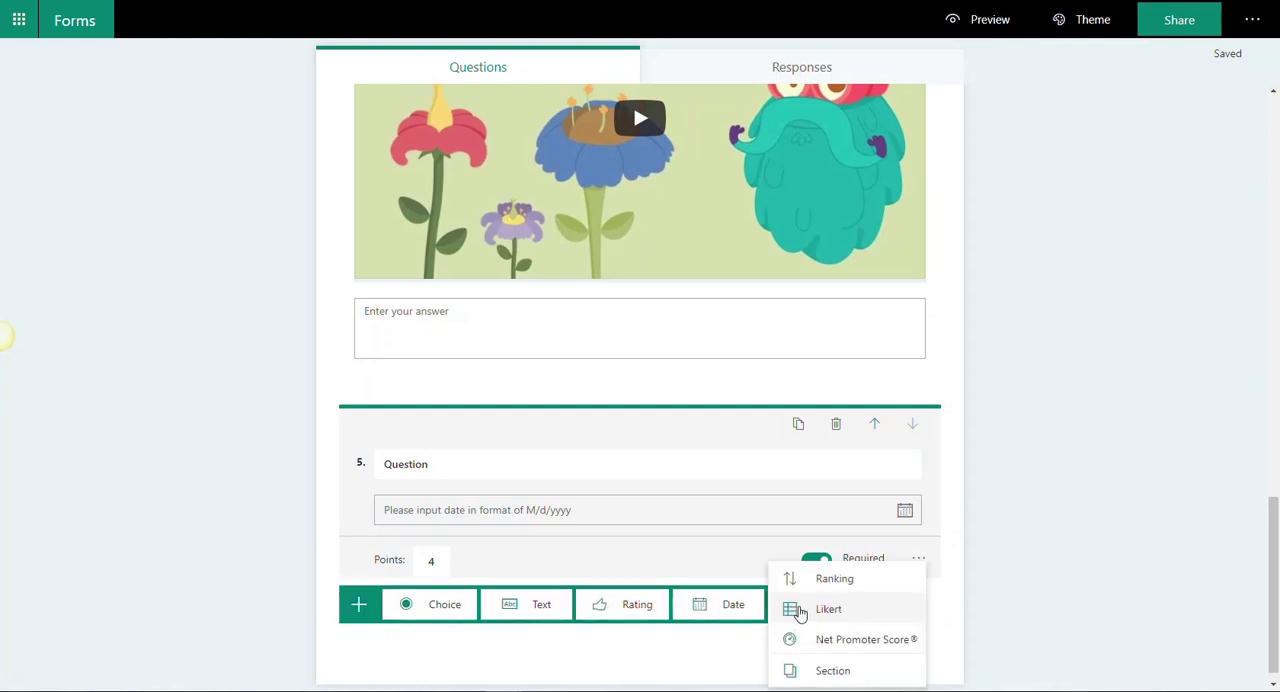
left_click(845, 585)
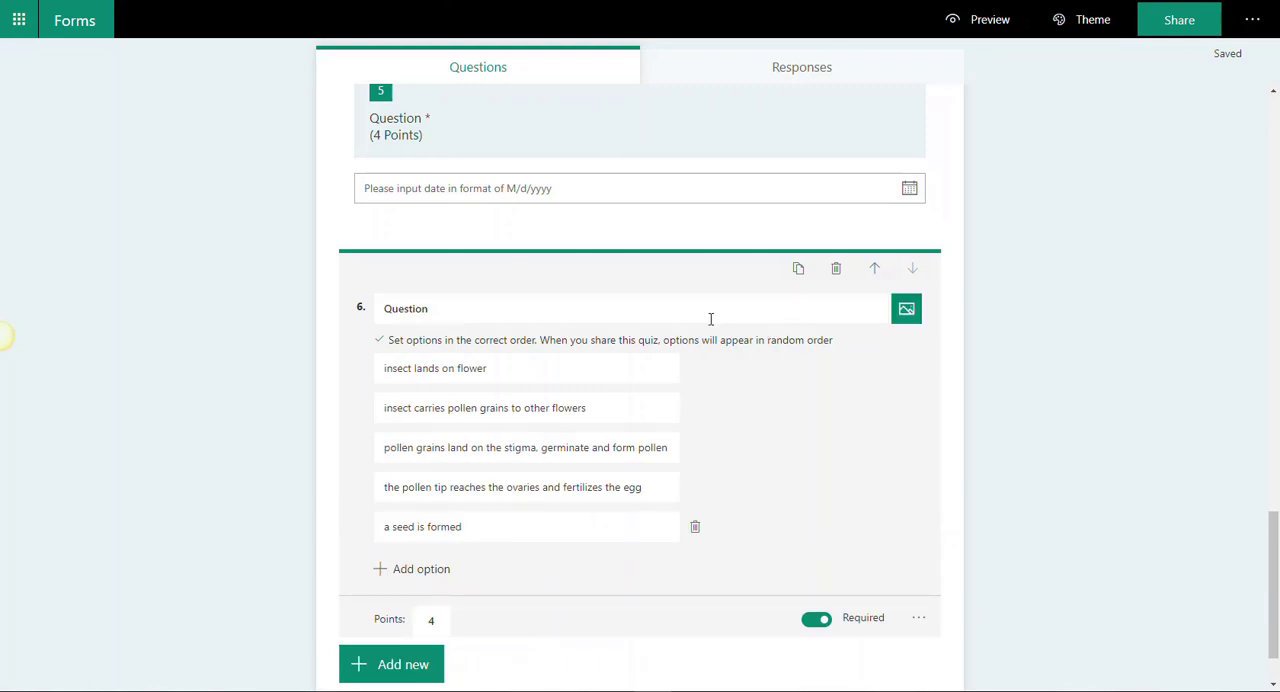
left_click(386, 665)
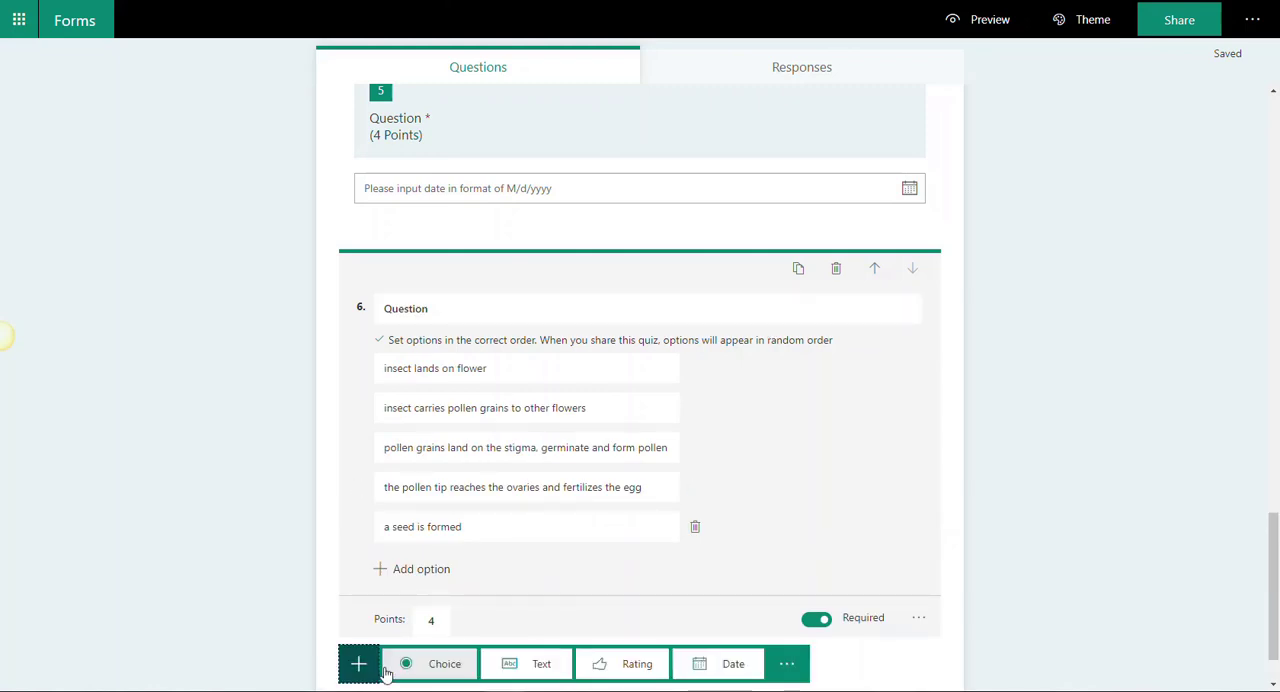
left_click(786, 663)
left_click(1160, 440)
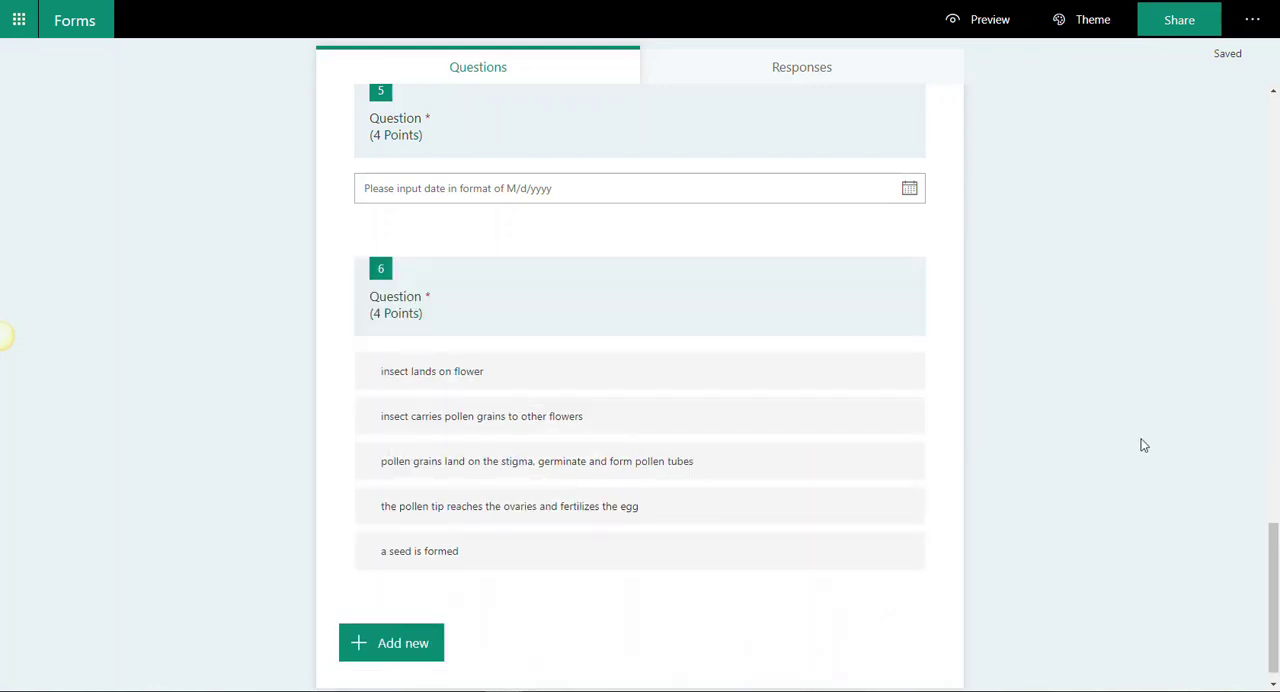
Step: Set the points of ranking question 6 to 1
left_click(682, 350)
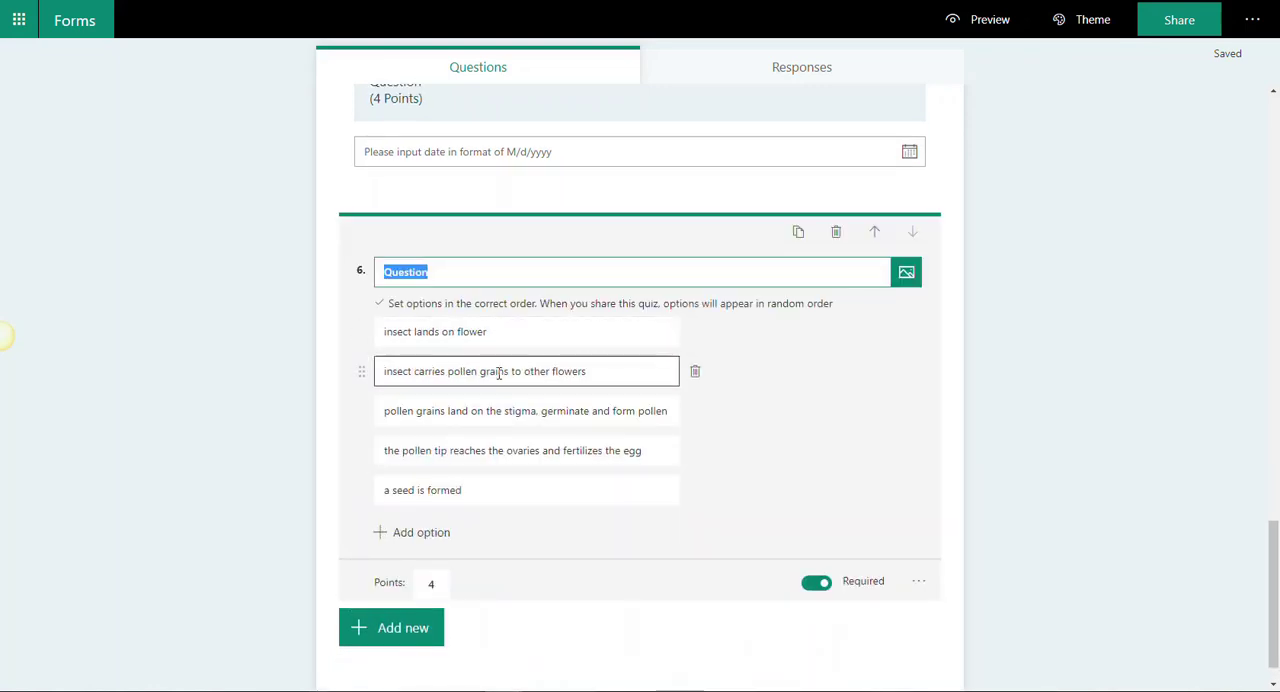
left_click(435, 583)
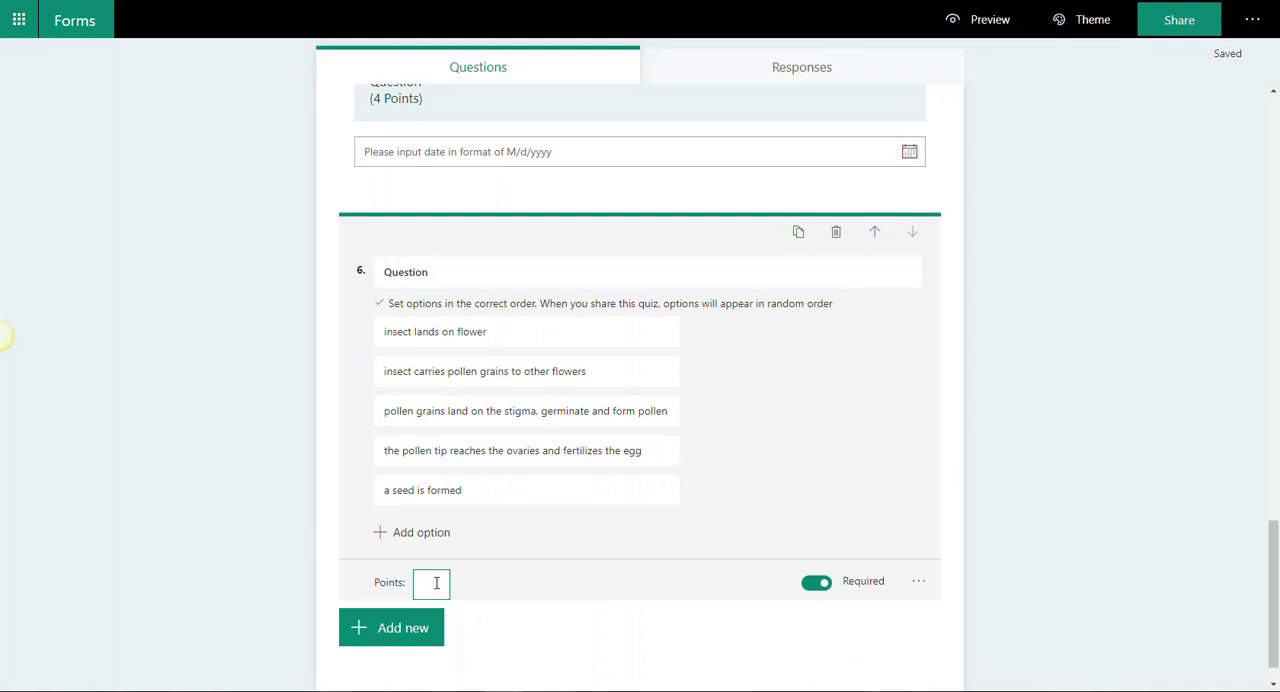
type("4")
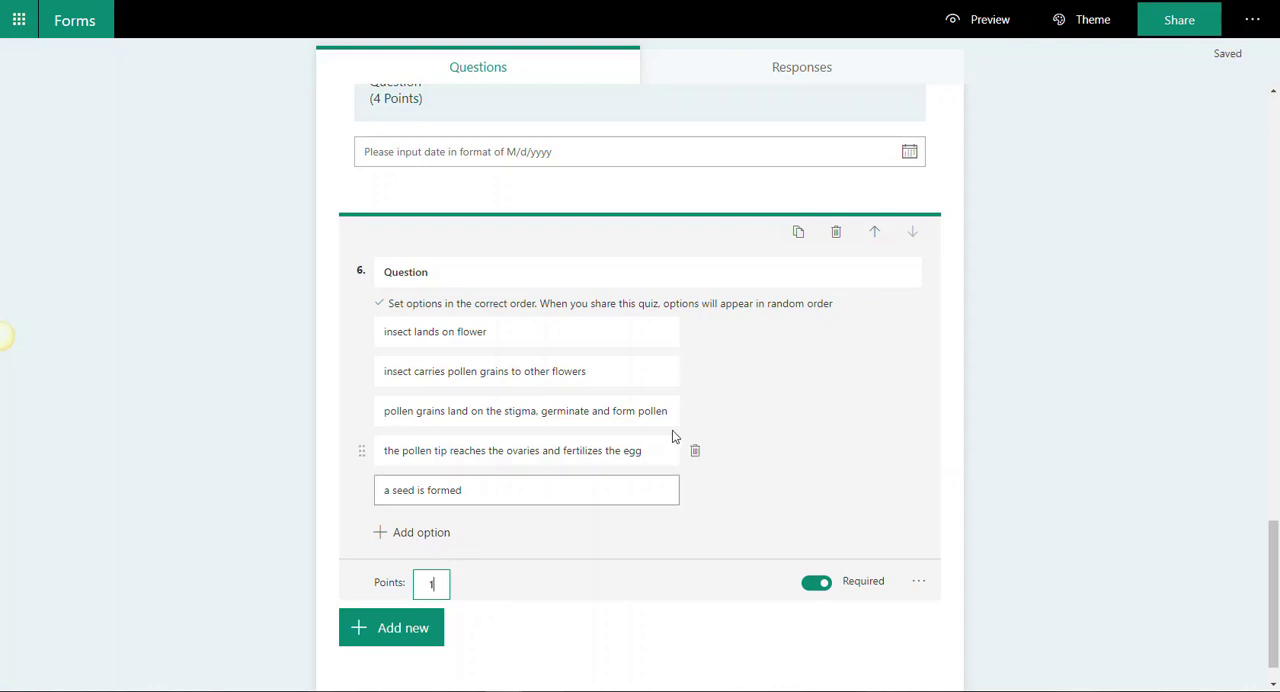
Step: Preview the quiz, test reordering question 6's options by moving "insect lands on flower" to first place, and return to editing
left_click(1017, 22)
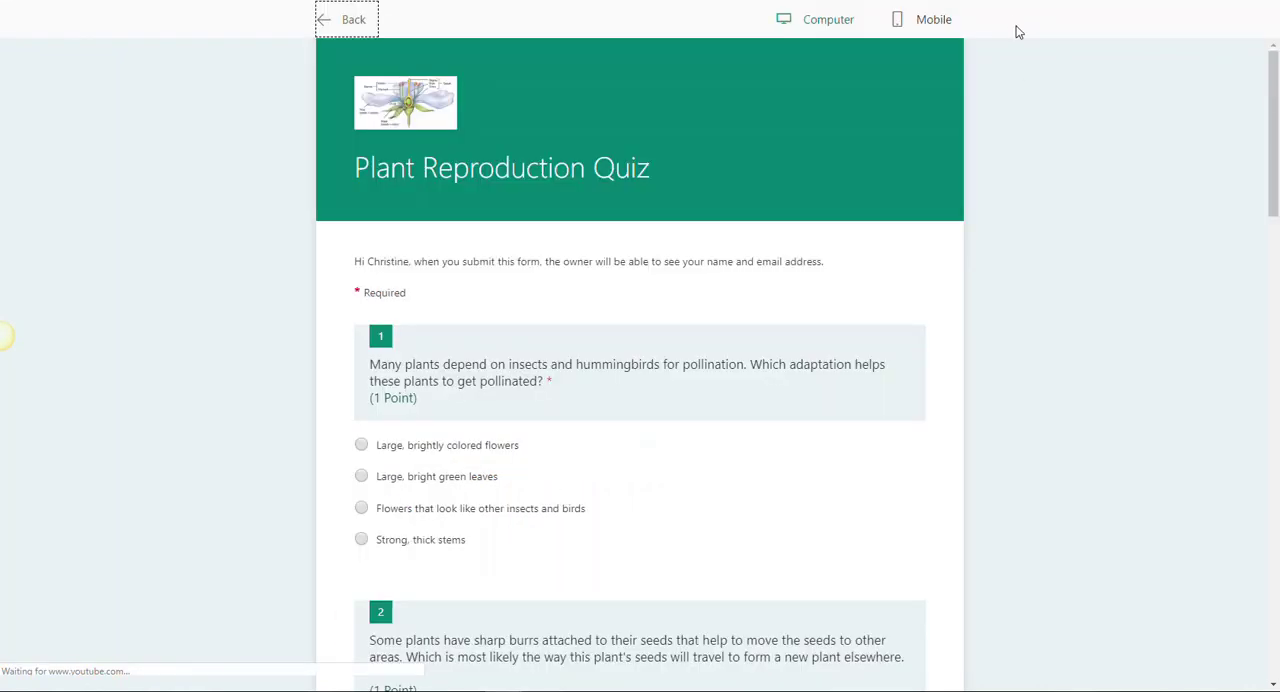
scroll(951, 376, "down", 10)
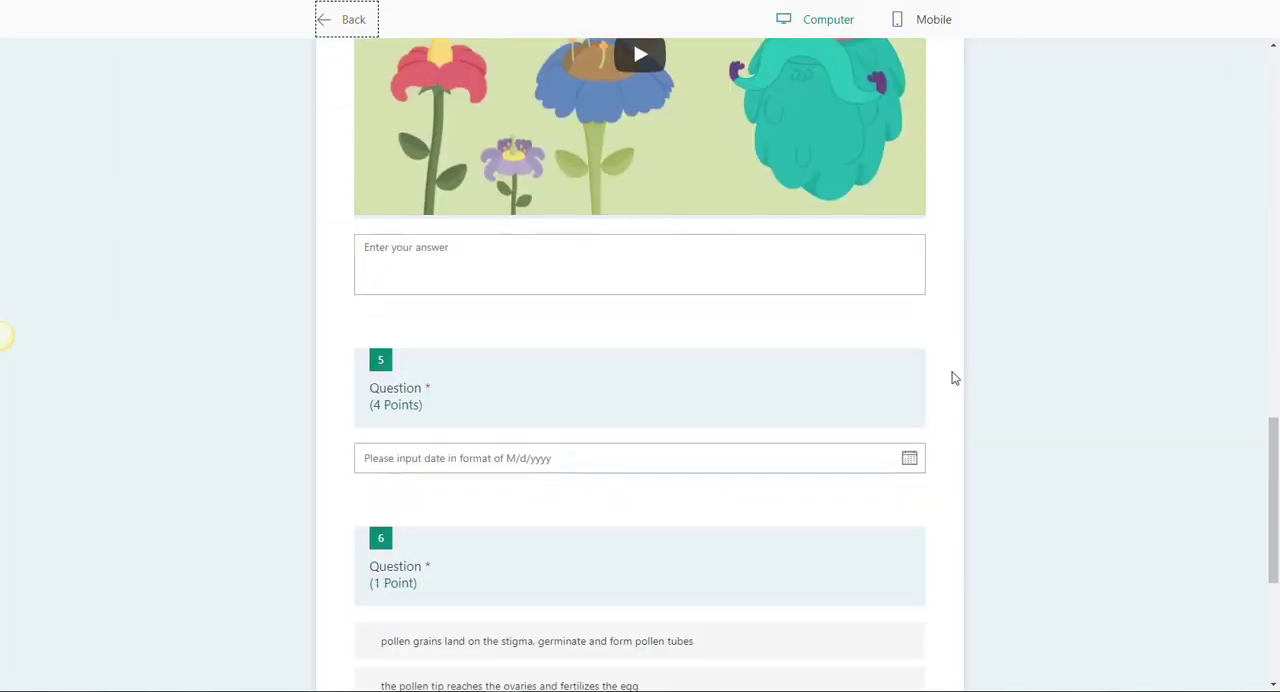
scroll(951, 376, "down", 4)
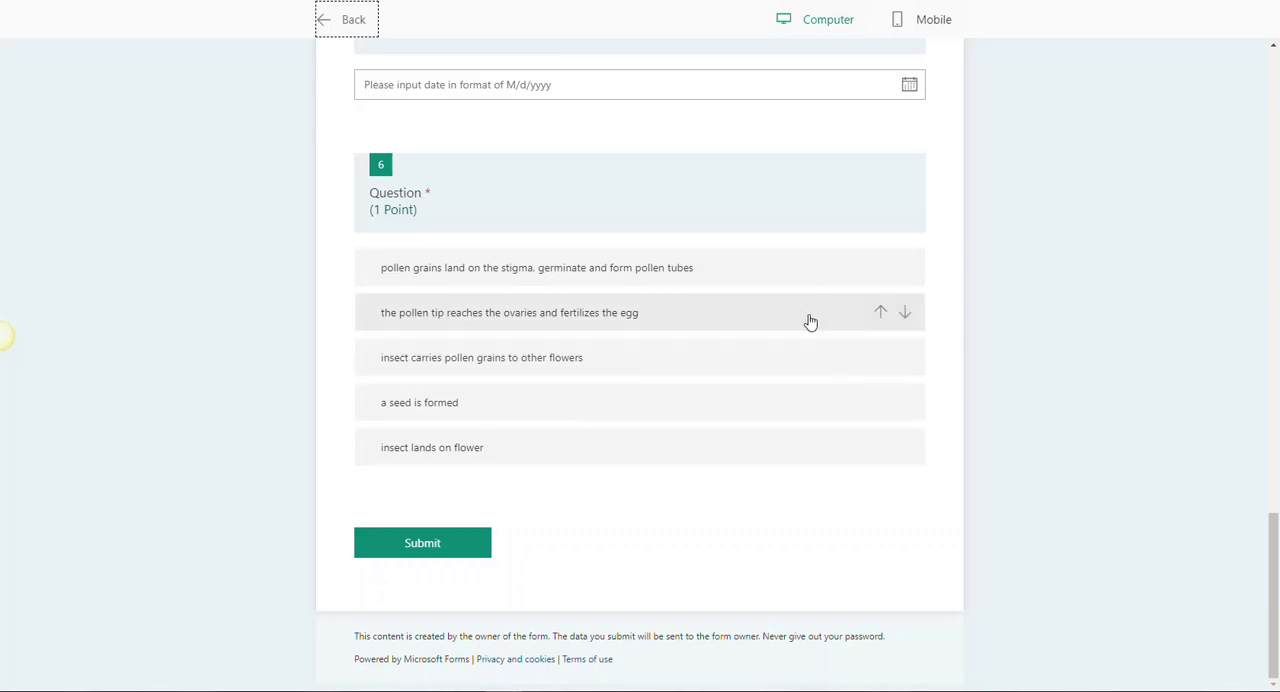
left_click(905, 270)
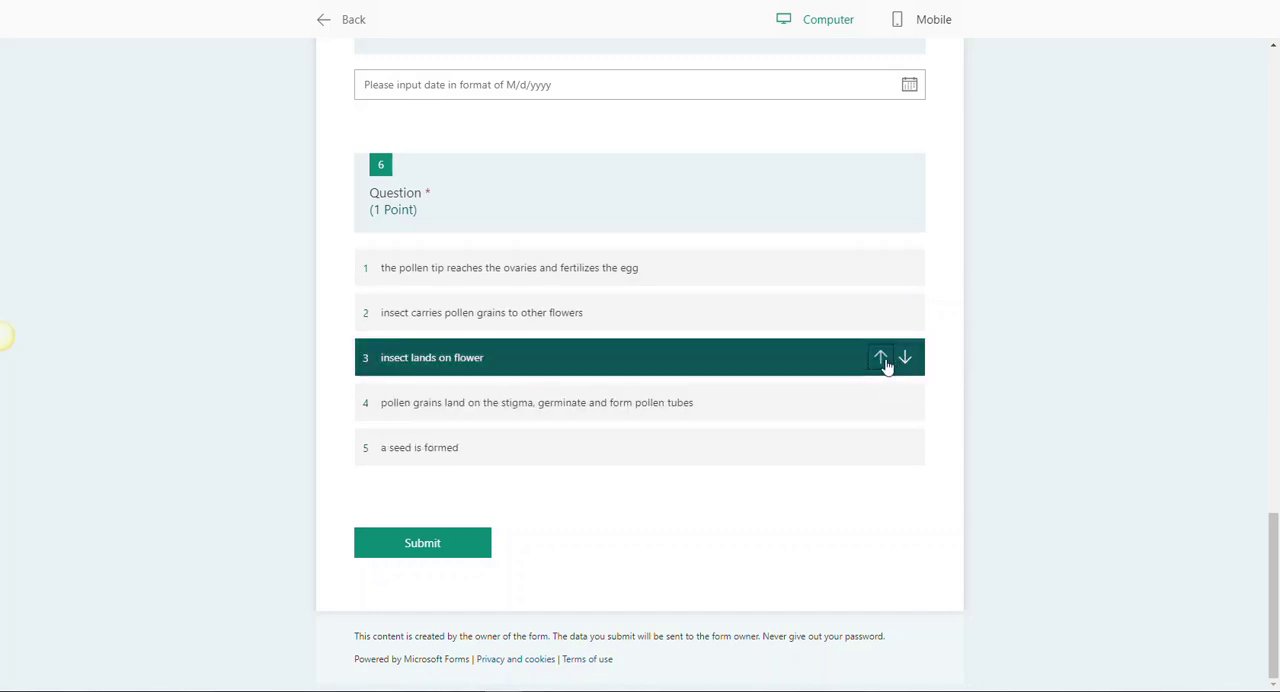
left_click(881, 360)
left_click(881, 315)
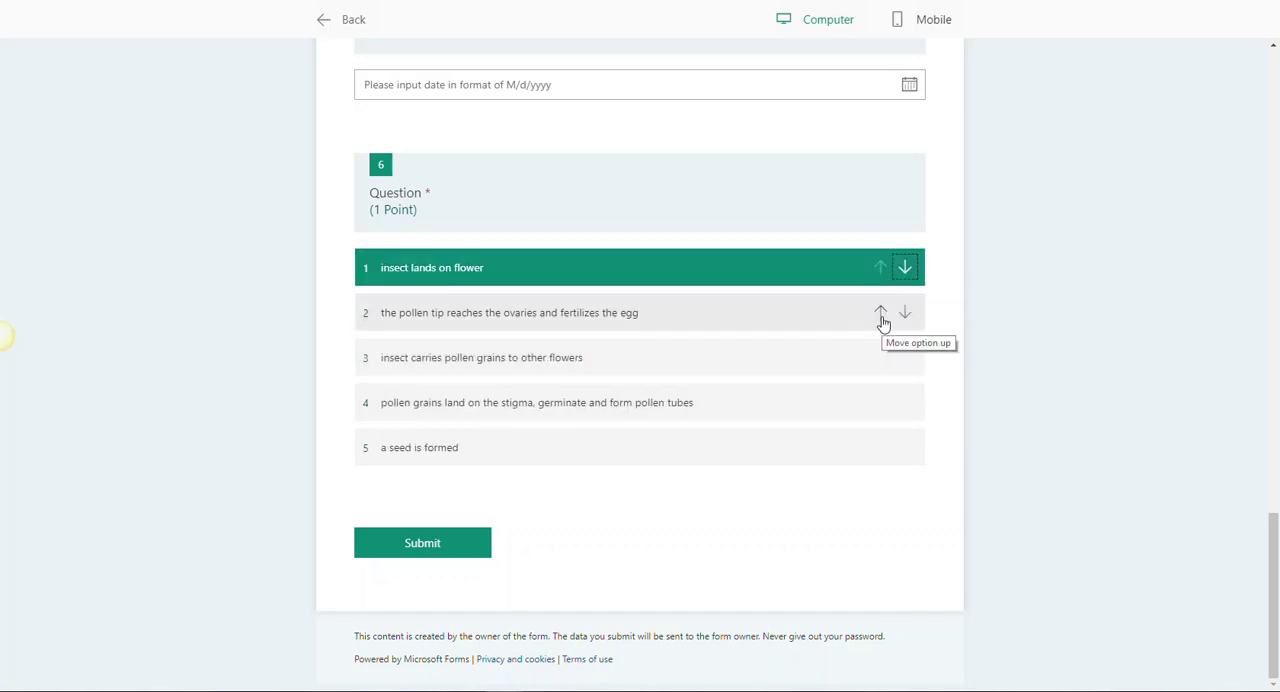
left_click(325, 20)
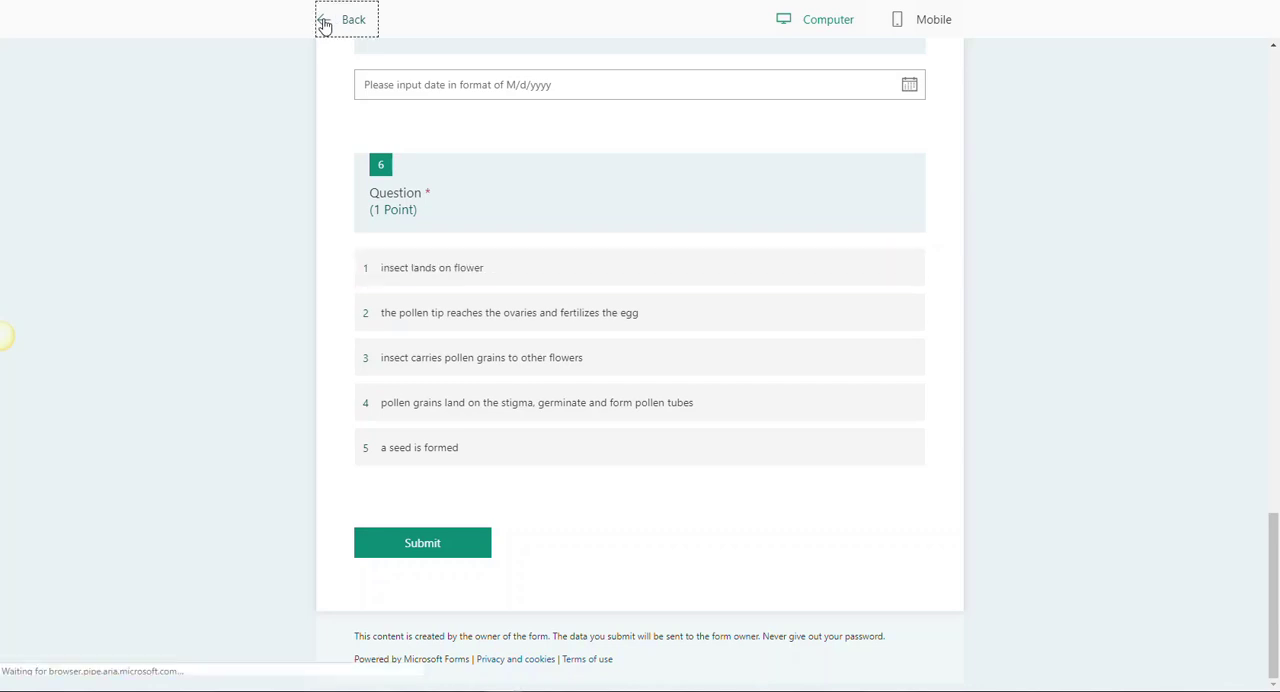
Step: Add a Likert question as question 7 and give its grid a sixth option column
scroll(642, 384, "down", 1)
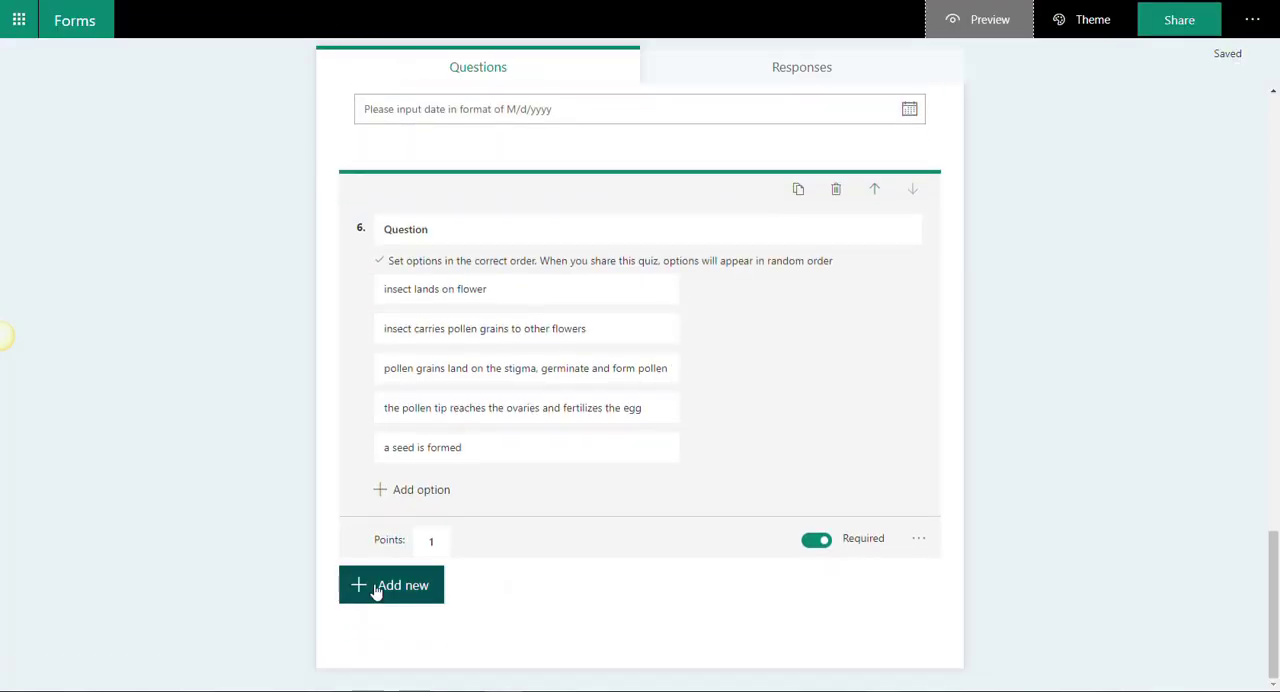
left_click(376, 591)
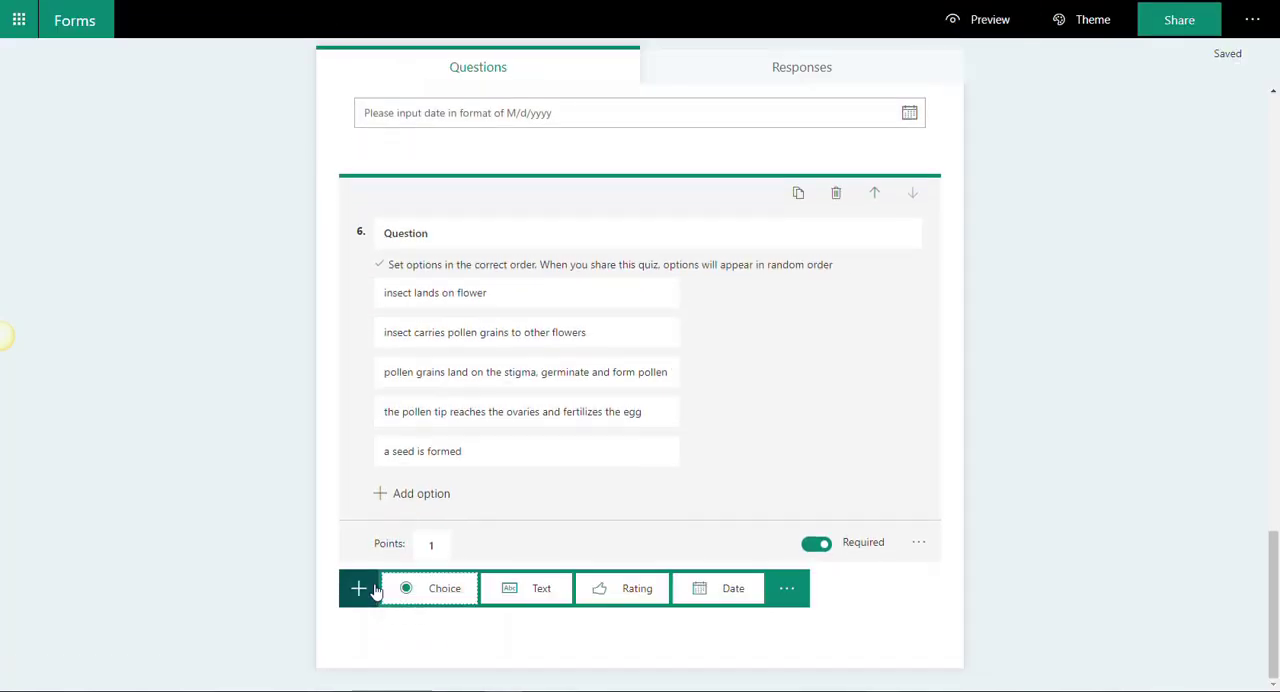
left_click(786, 589)
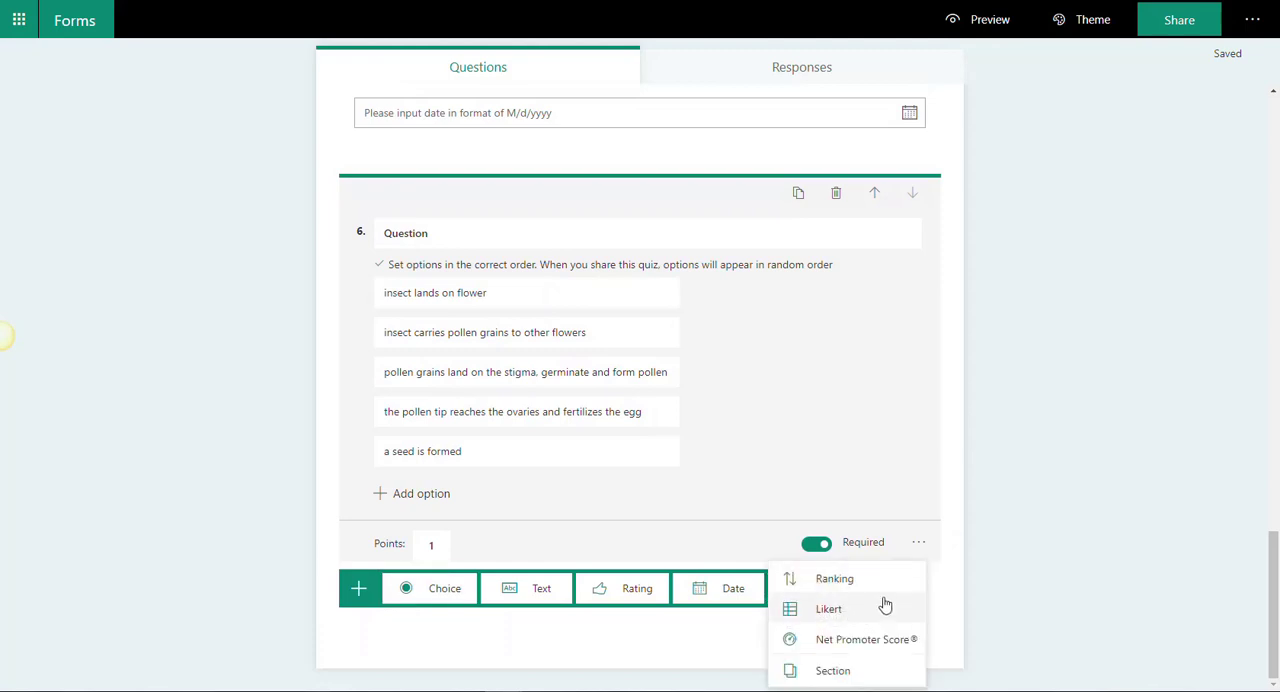
left_click(828, 610)
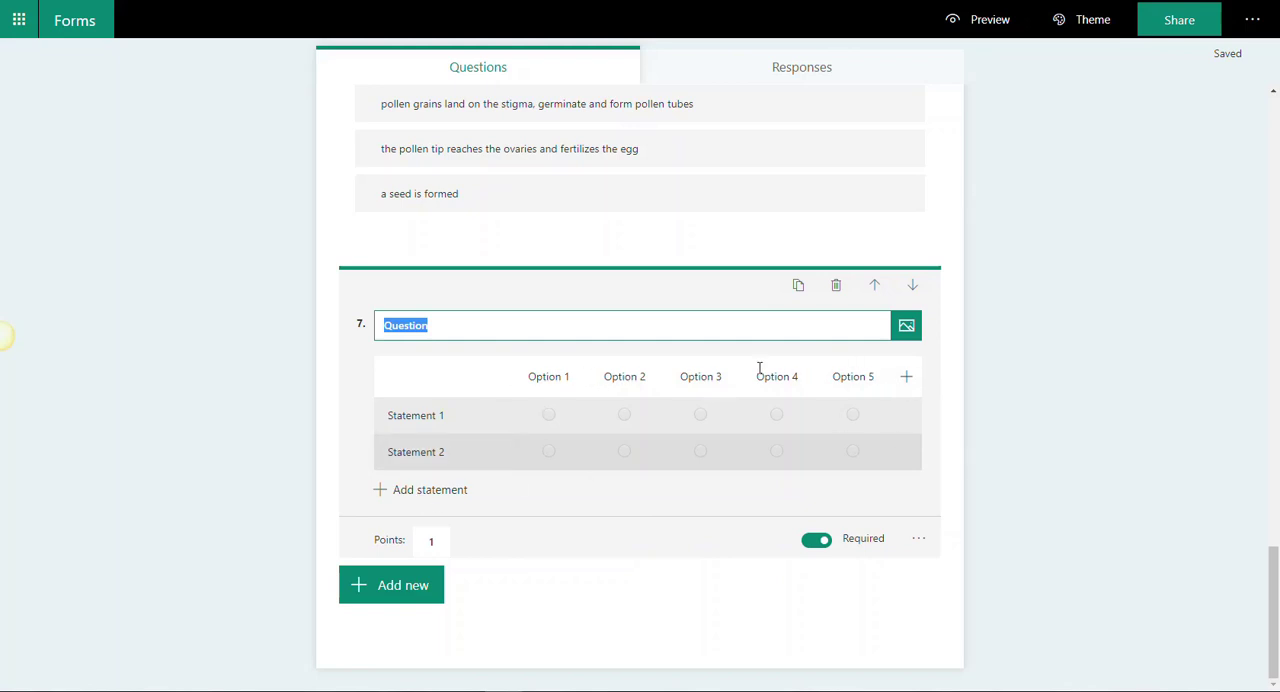
left_click(907, 379)
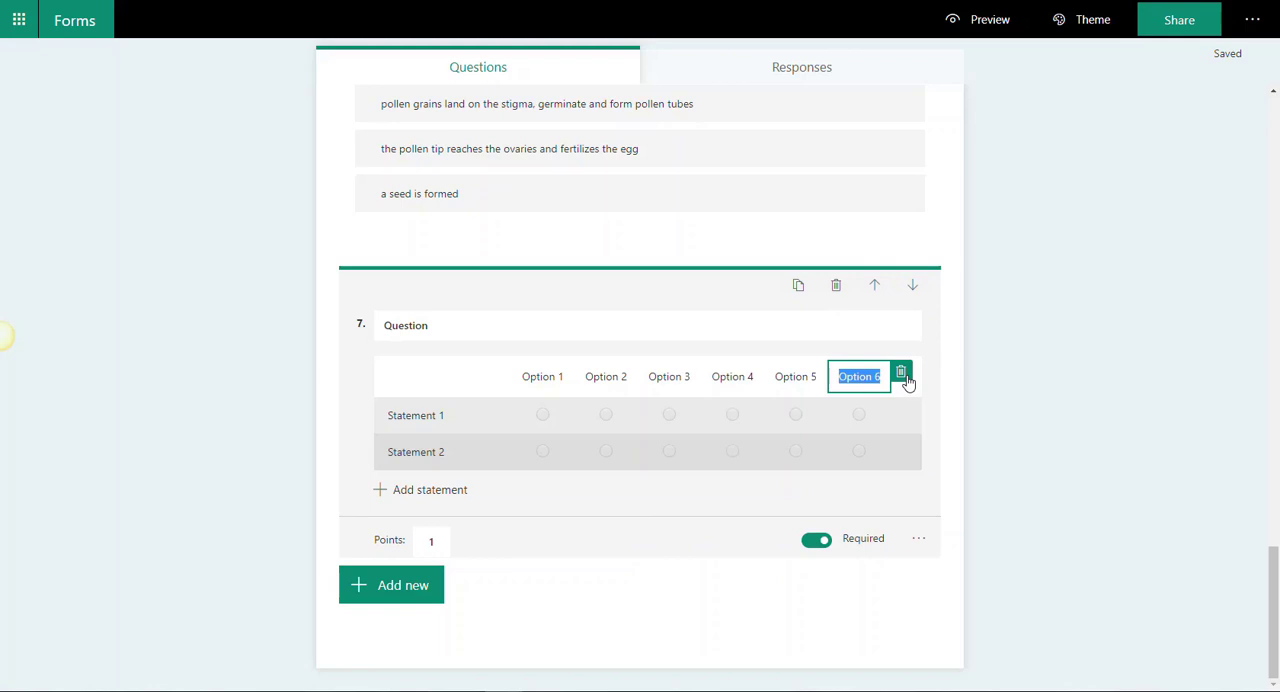
Step: Delete the Option 6, Option 5 and Option 4 columns from question 7's Likert grid, keeping the first three options
left_click(903, 375)
left_click(834, 376)
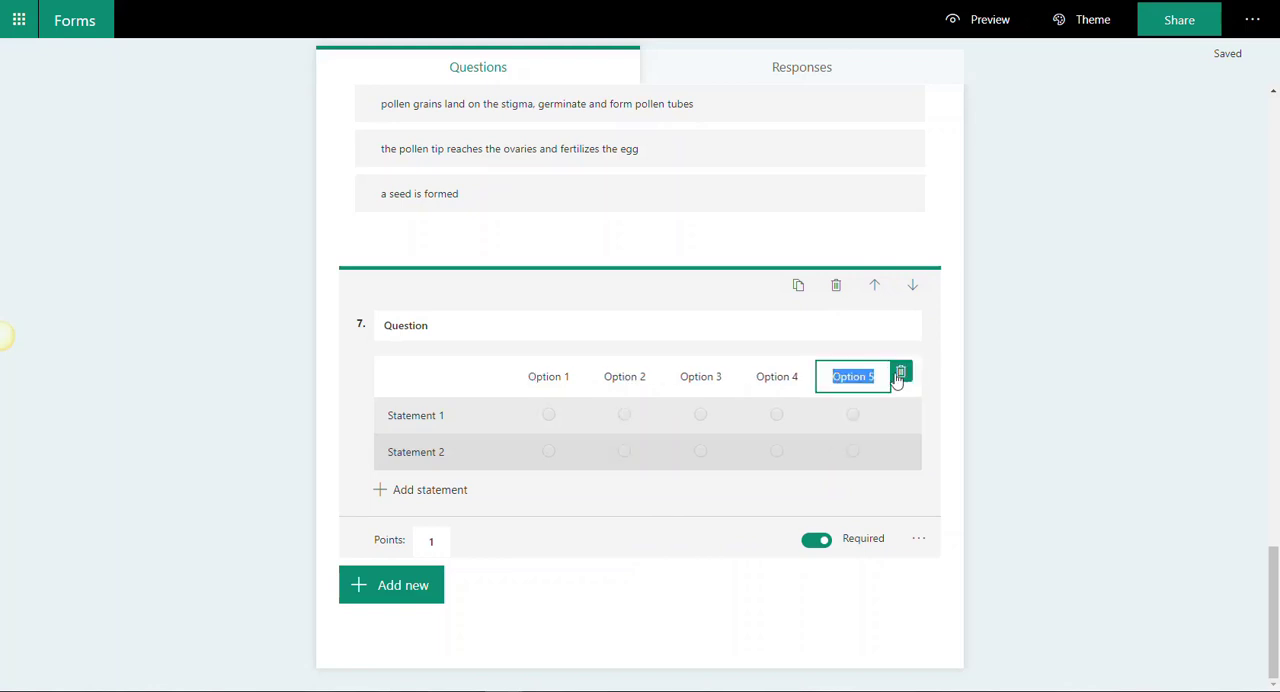
left_click(899, 376)
left_click(449, 421)
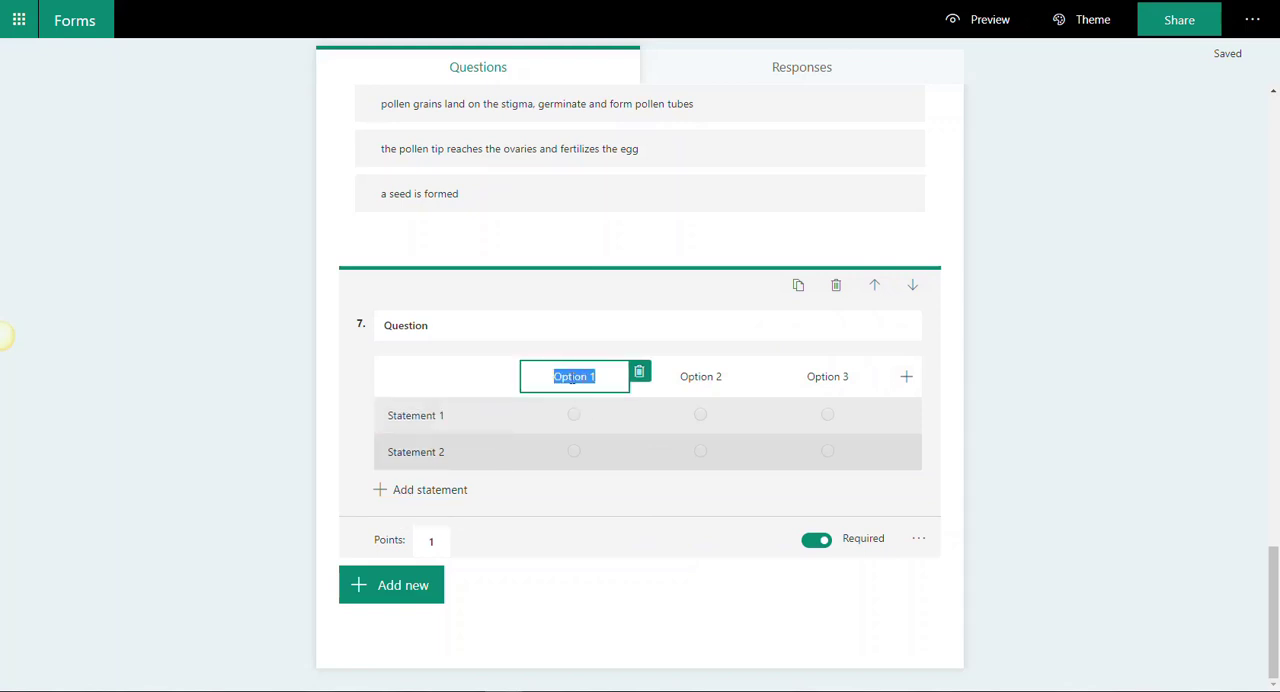
left_click(712, 376)
left_click(815, 376)
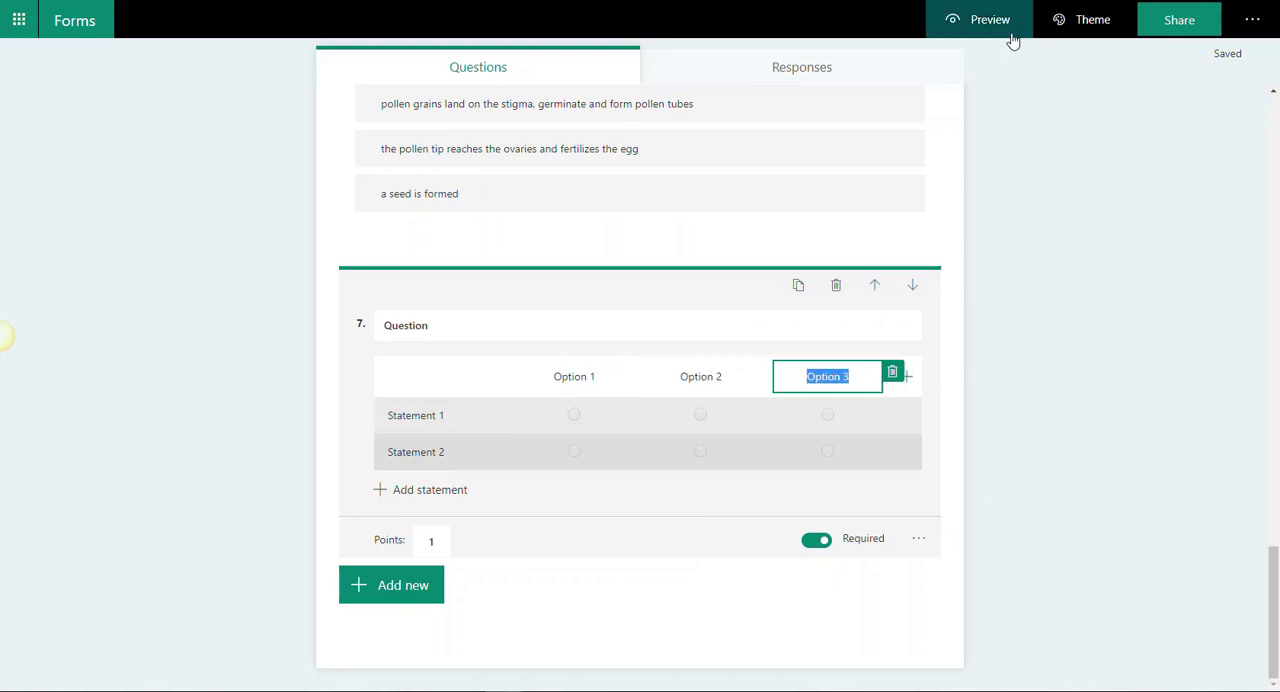
Step: Preview the quiz to check question 7's Likert grid, and return to editing at the start of the quiz
left_click(930, 30)
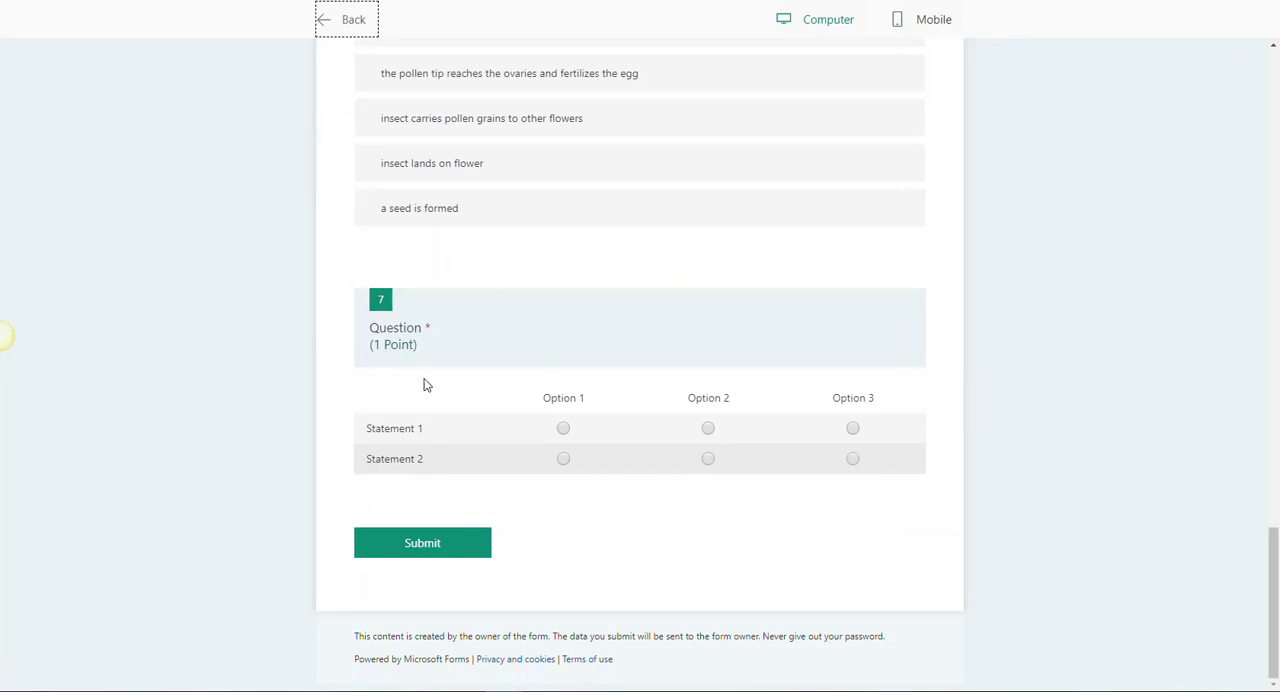
left_click(333, 24)
scroll(786, 262, "up", 15)
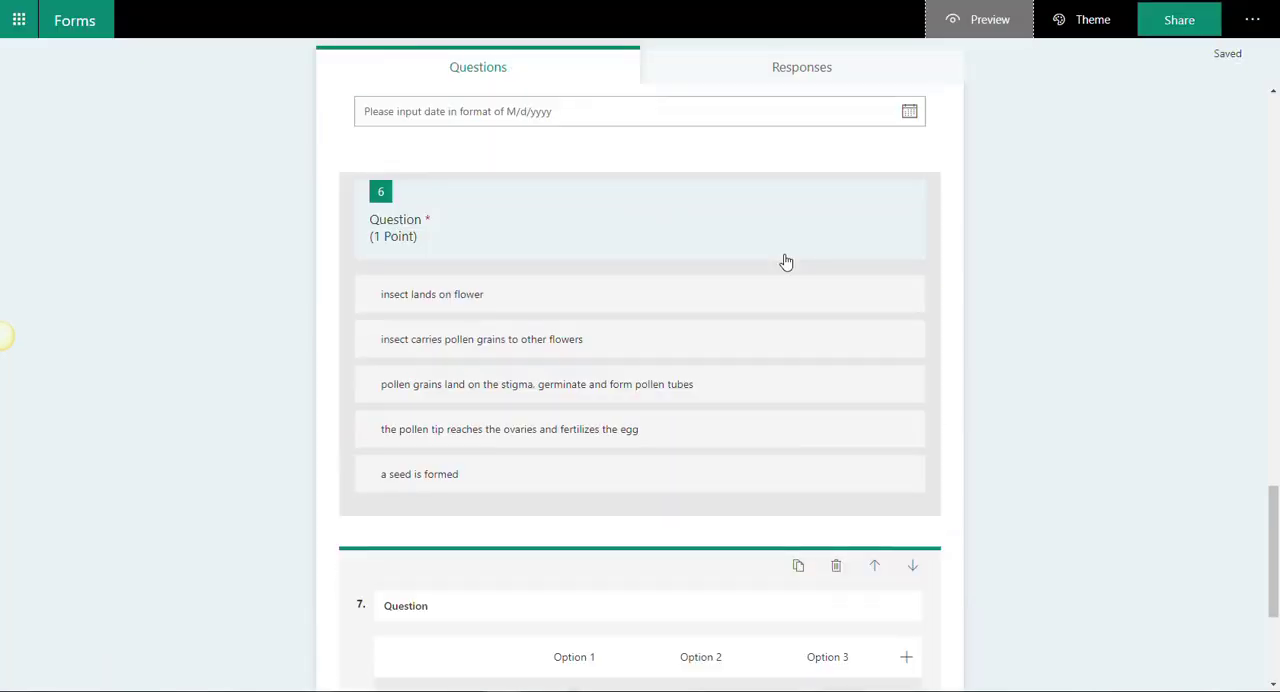
scroll(833, 269, "up", 6)
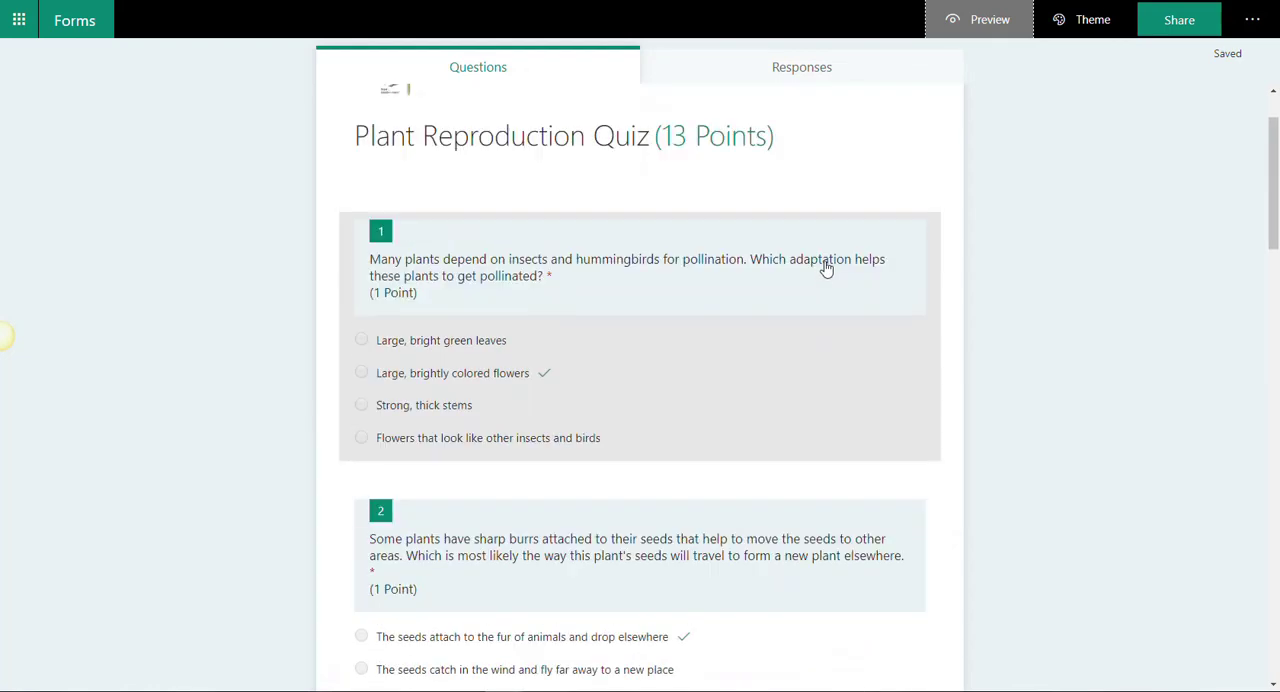